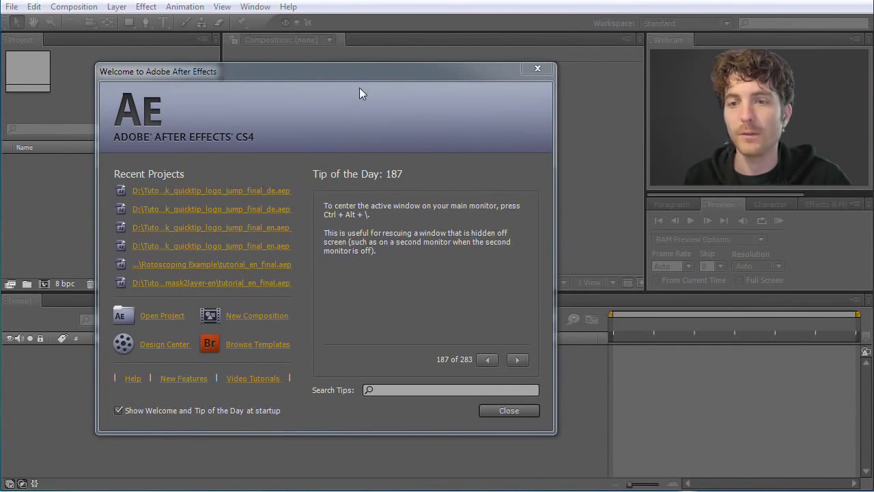
Close the Welcome screen and browse the Character, Paragraph and Effects & Presets tabs
click(509, 411)
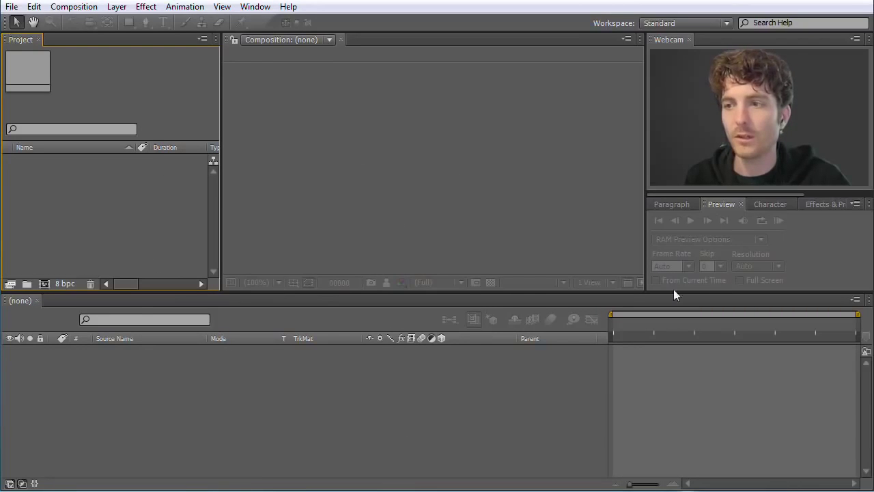
click(817, 249)
click(766, 204)
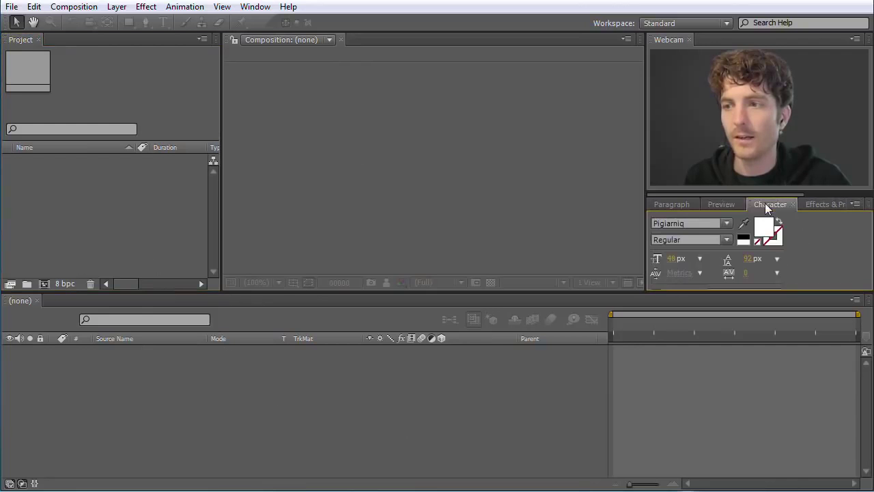
click(677, 204)
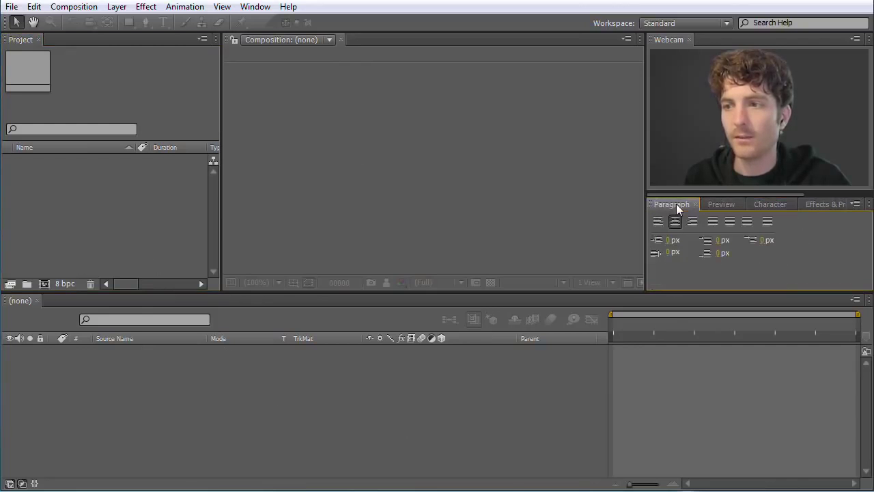
click(825, 205)
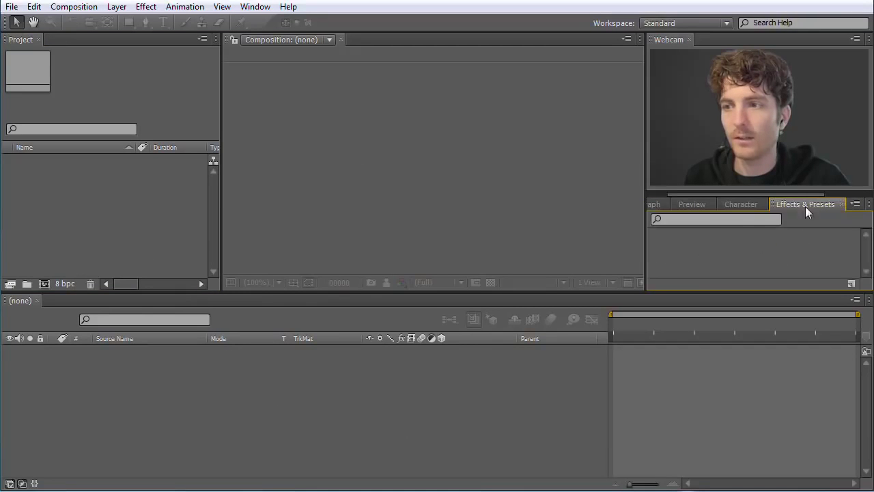
click(739, 206)
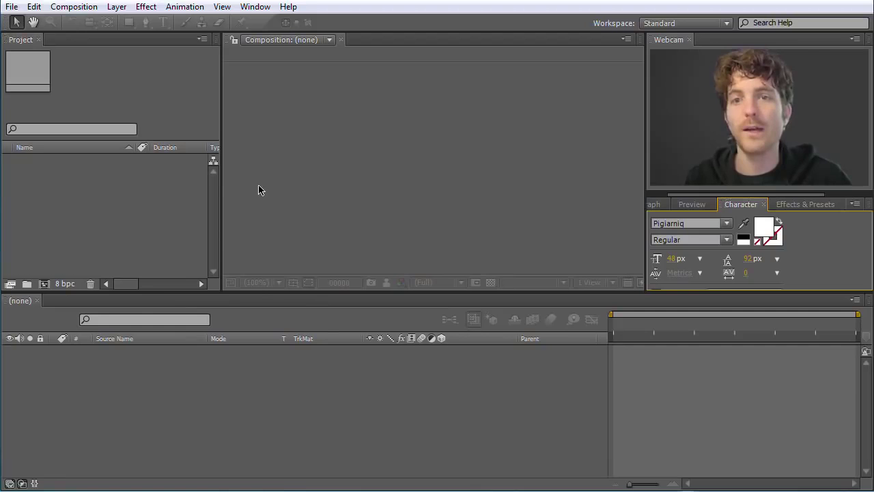
Activate the Project, Composition and Timeline panels, then view the Preview and Paragraph tabs
click(150, 100)
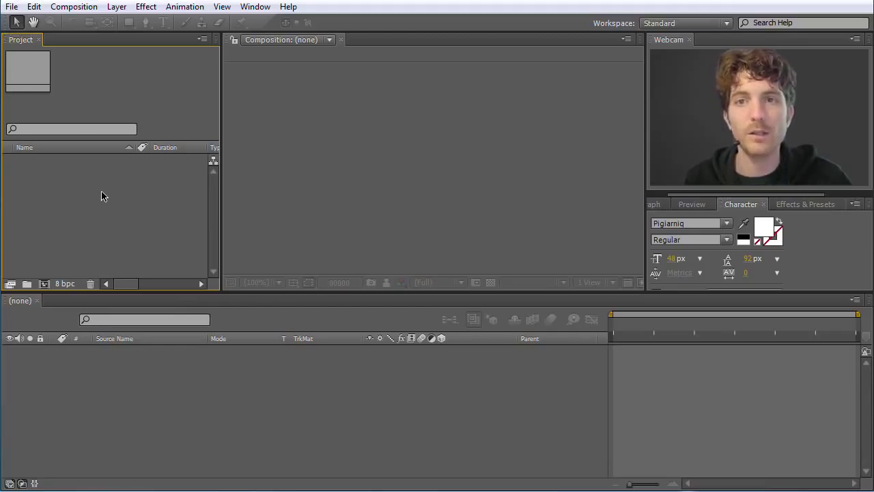
click(441, 203)
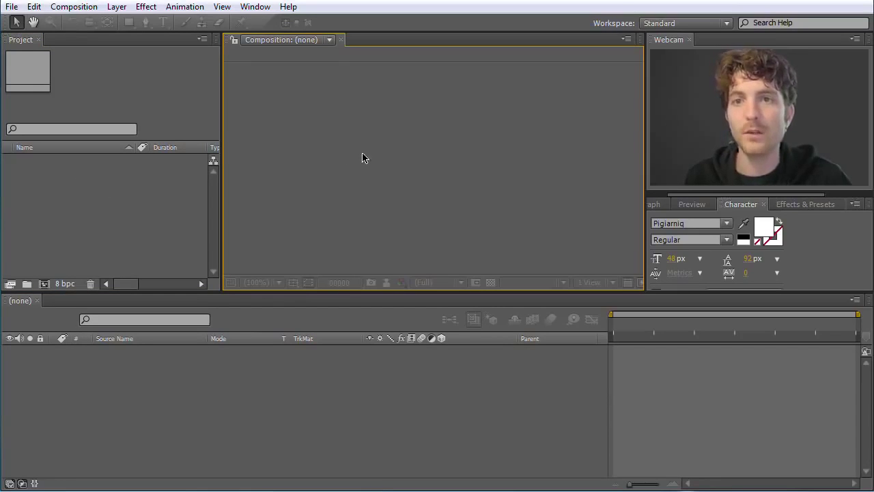
click(329, 443)
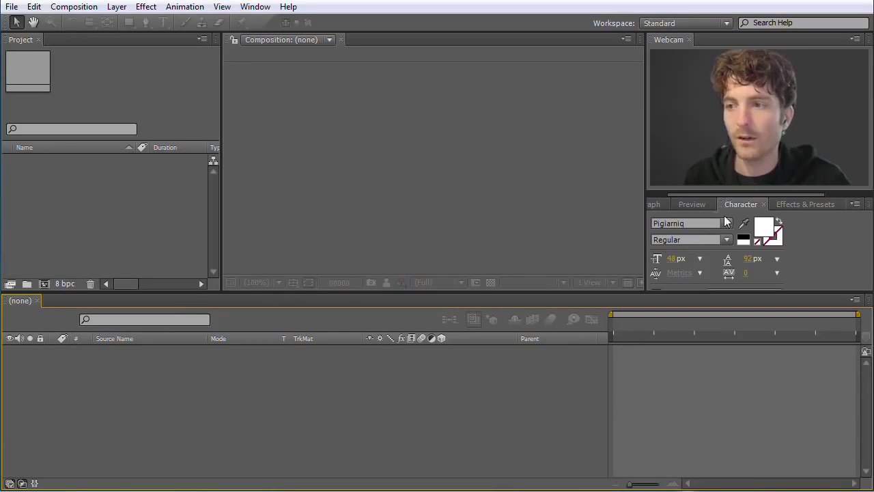
click(792, 205)
click(687, 205)
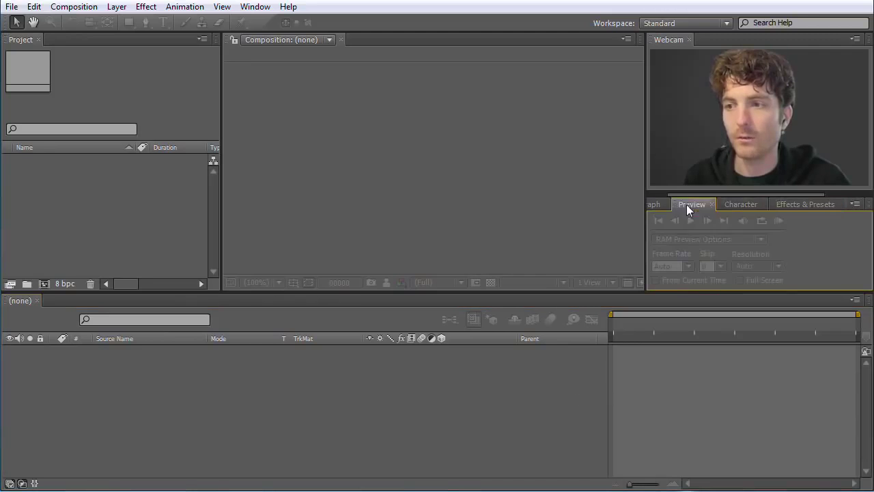
click(735, 205)
click(656, 205)
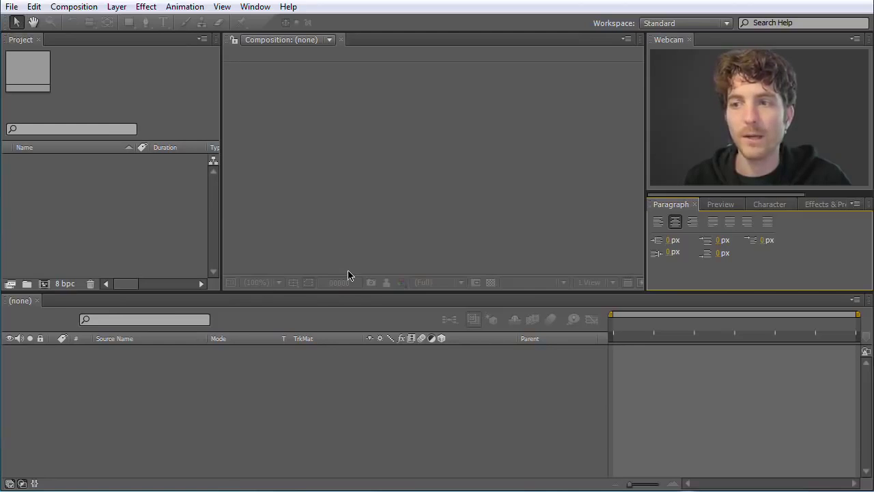
Cycle focus through the Project, Composition and Timeline panels, ending on Character settings (48 px, 92 px leading)
click(164, 91)
click(305, 123)
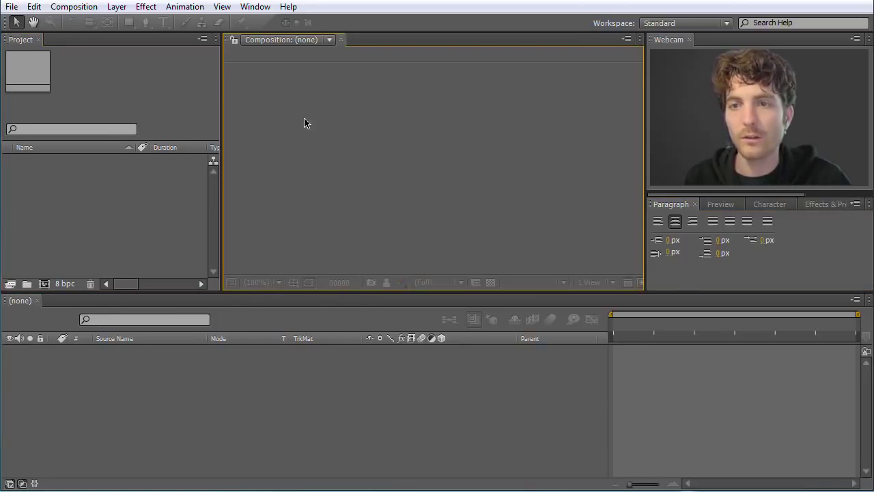
click(316, 348)
click(174, 189)
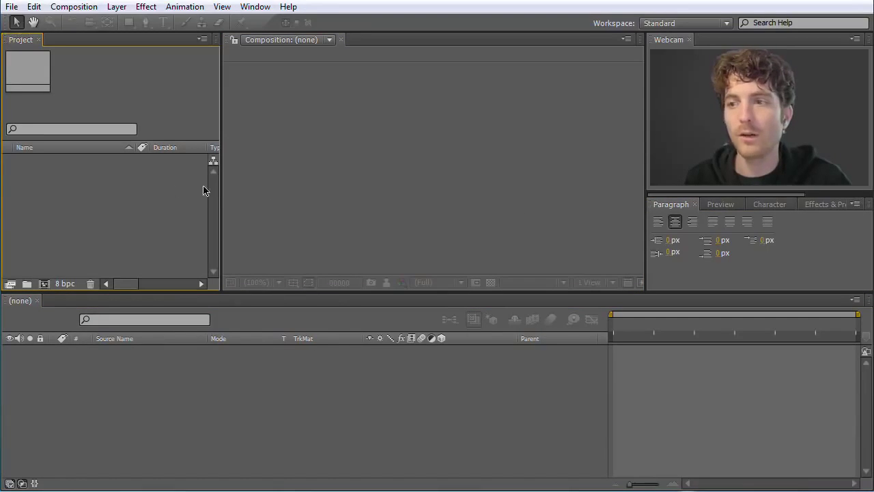
click(770, 204)
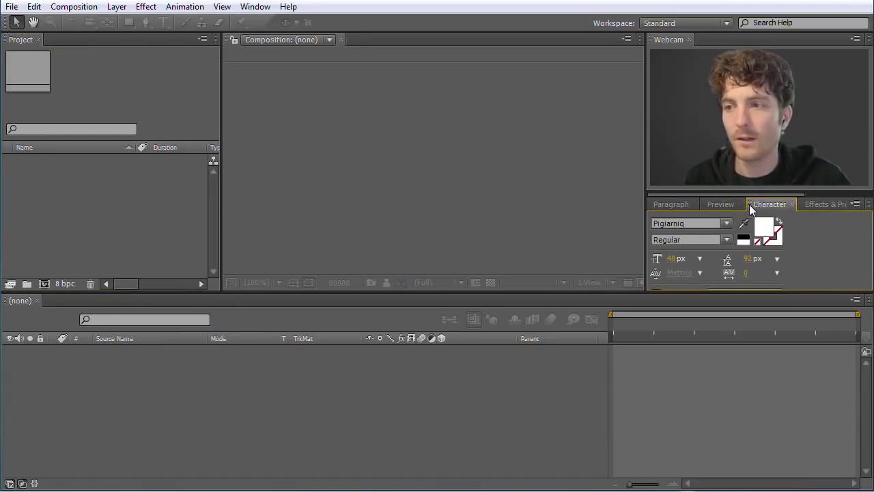
Undock the Character panel, widen it, then dock it into the right-hand Paragraph panel group
drag(749, 204, 377, 172)
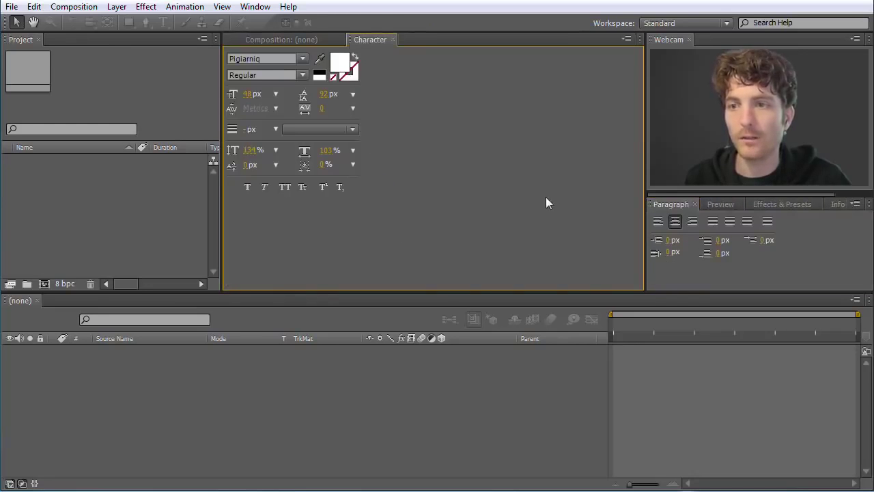
mouse_move(220, 110)
mouse_down()
mouse_move(191, 110)
mouse_move(235, 109)
mouse_up()
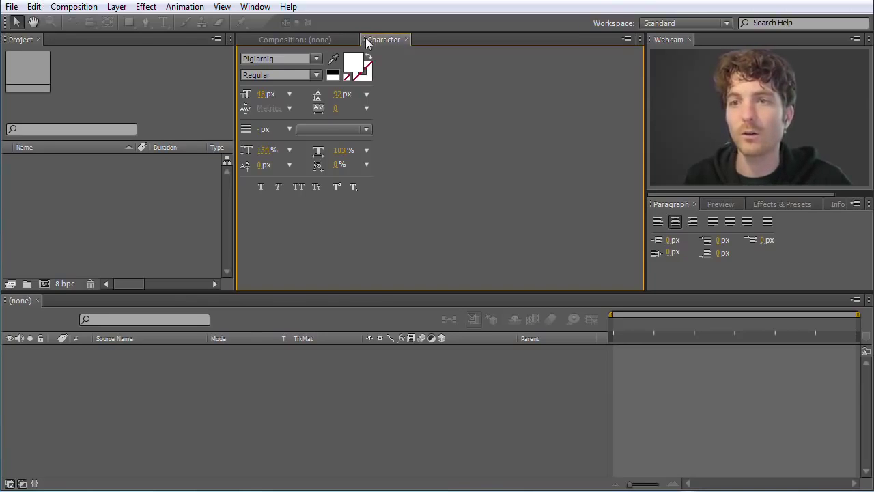
click(105, 69)
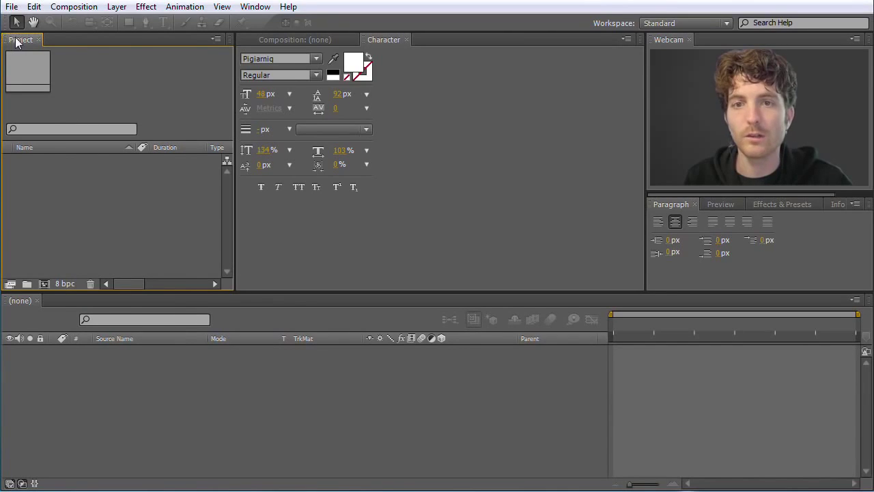
click(261, 7)
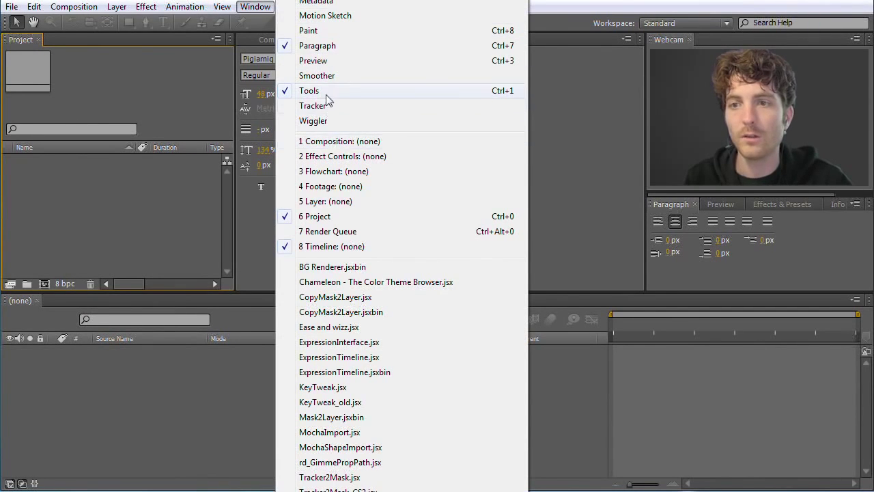
click(159, 88)
drag(365, 41, 766, 246)
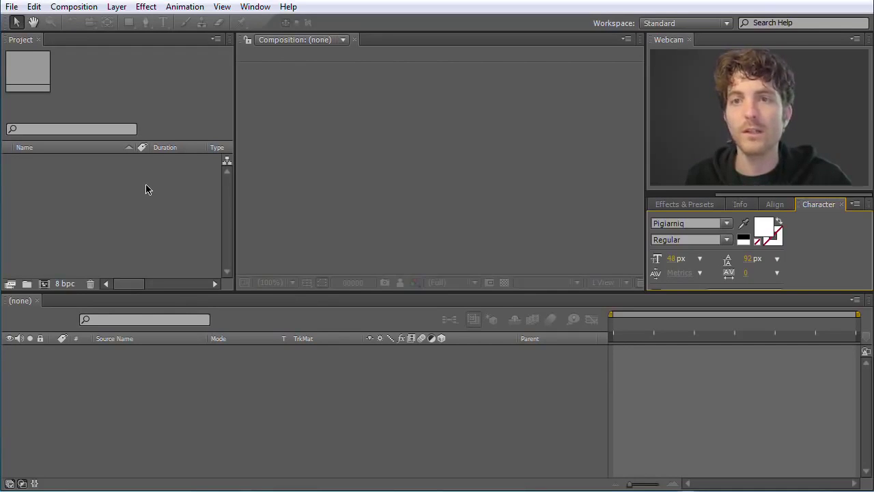
right_click(103, 188)
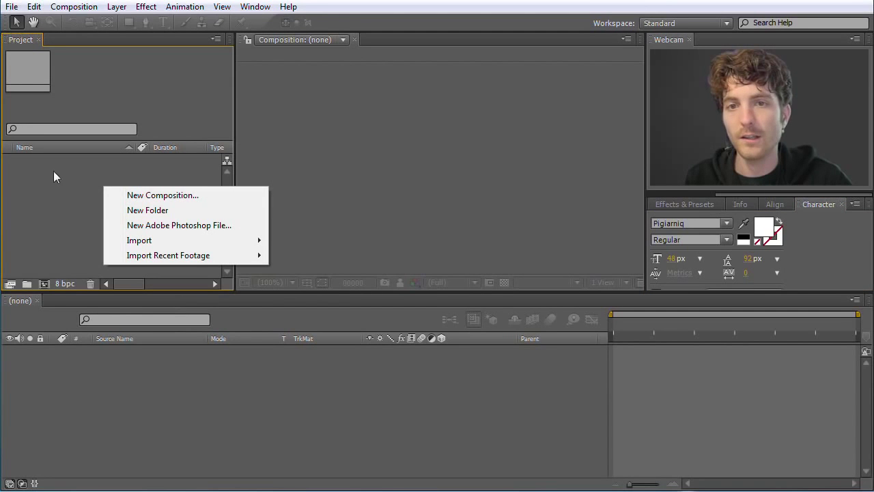
mouse_move(156, 244)
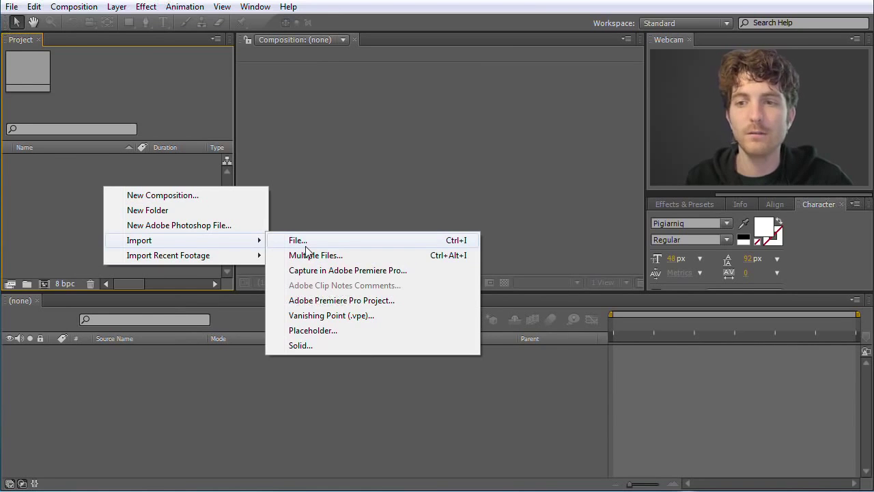
click(58, 205)
click(11, 8)
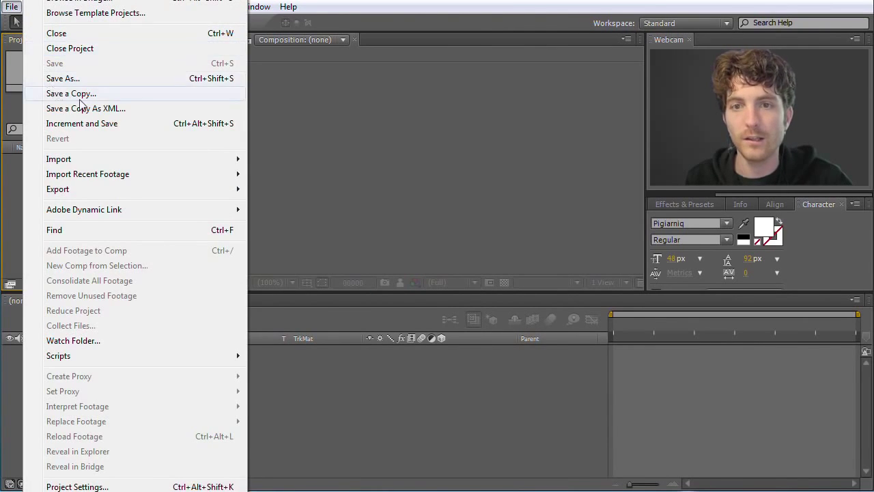
mouse_move(94, 160)
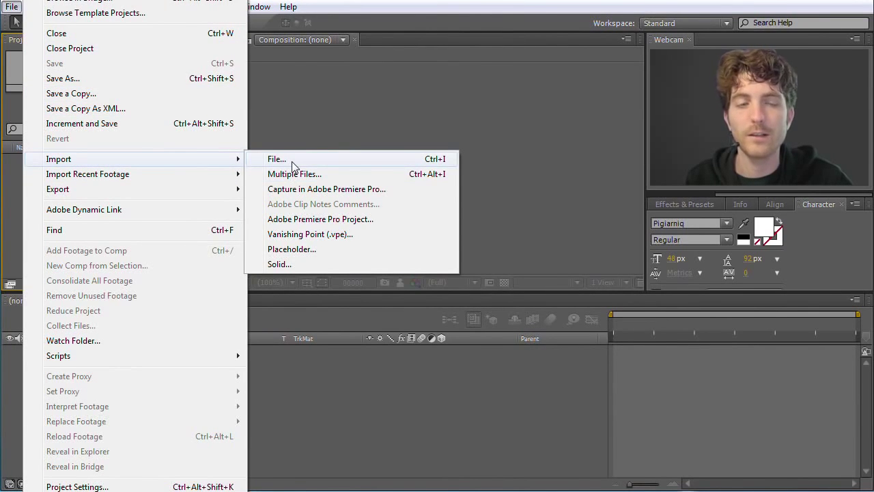
click(315, 129)
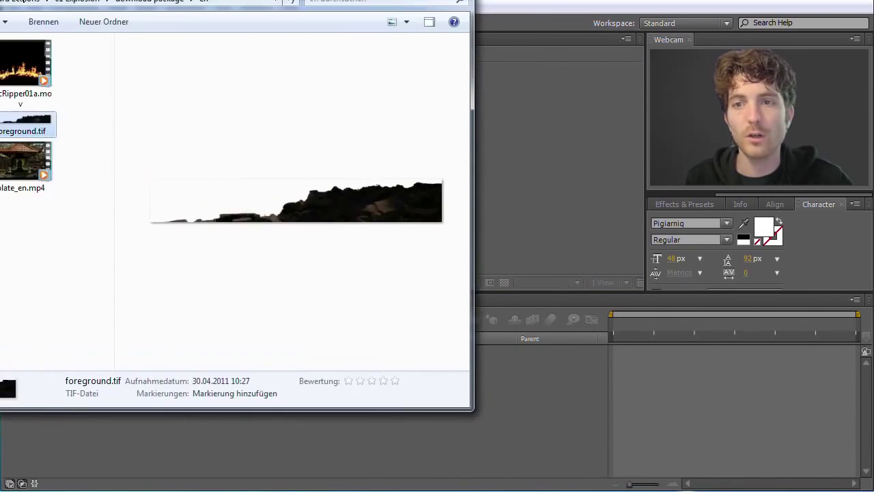
Position the footage folder window and preview ArcRipper01a.mov, foreground.tif and plate_en.mp4
drag(0, 0, 140, 46)
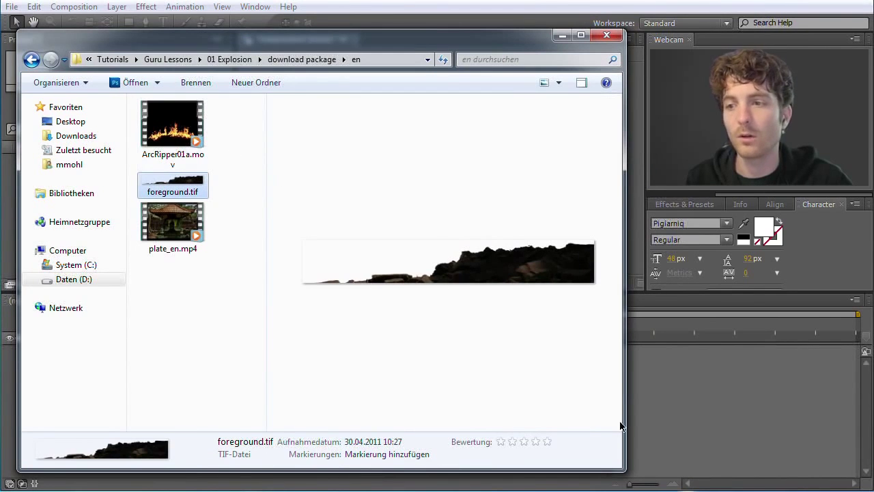
drag(624, 471, 598, 442)
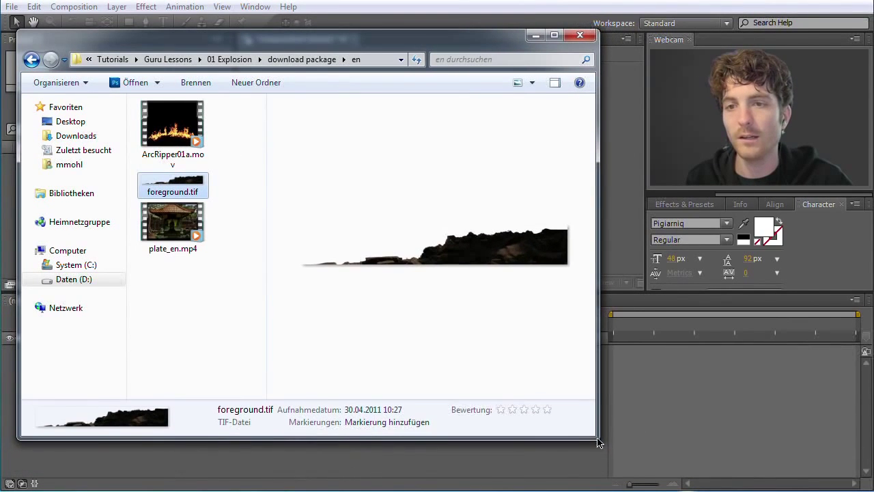
click(179, 129)
click(172, 192)
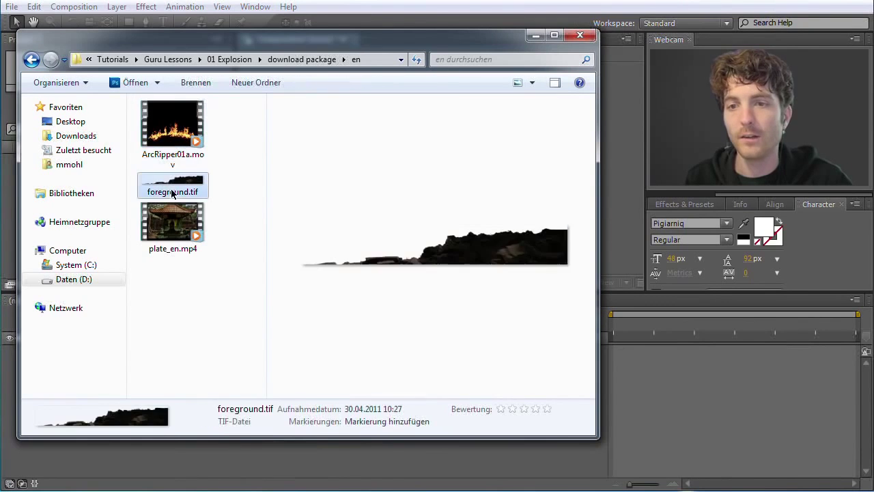
click(177, 222)
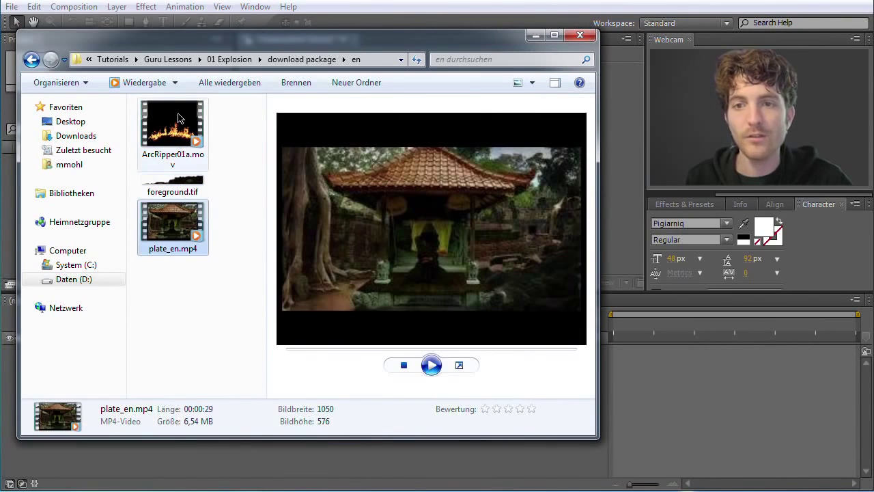
click(181, 142)
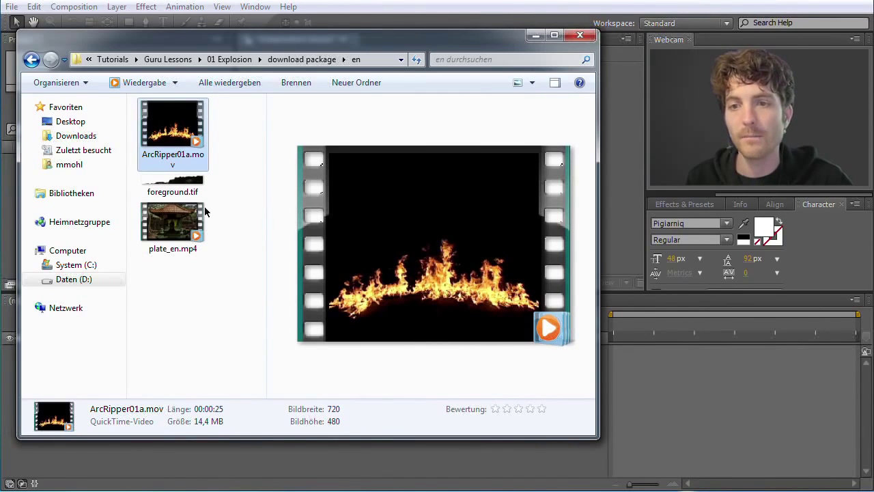
click(187, 222)
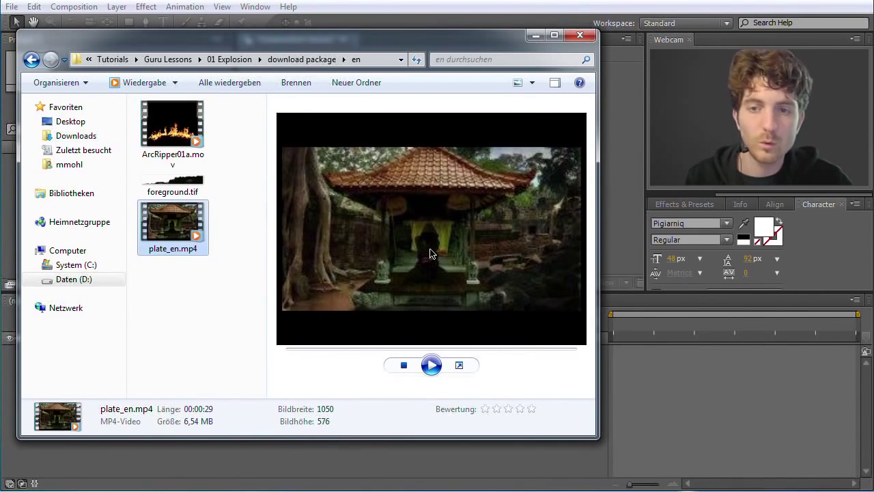
click(181, 186)
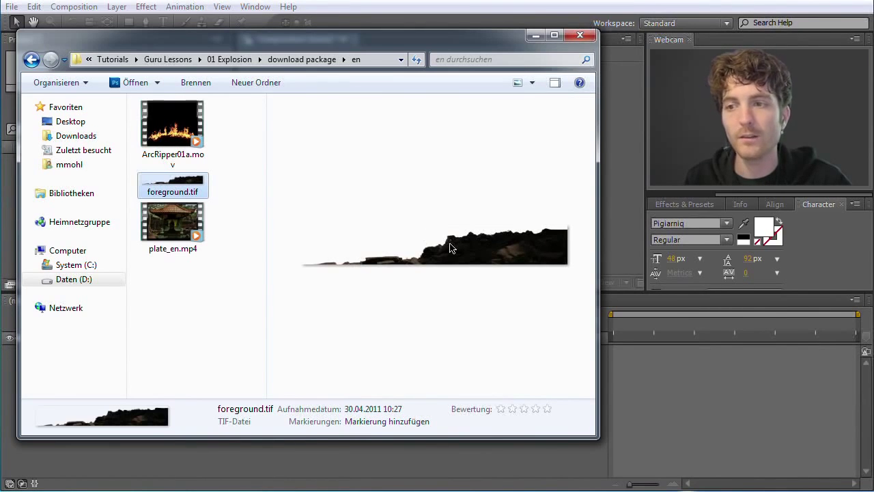
Import ArcRipper01a.mov, foreground.tif and plate_en.mp4 by dragging them into the Project panel
drag(219, 43, 250, 48)
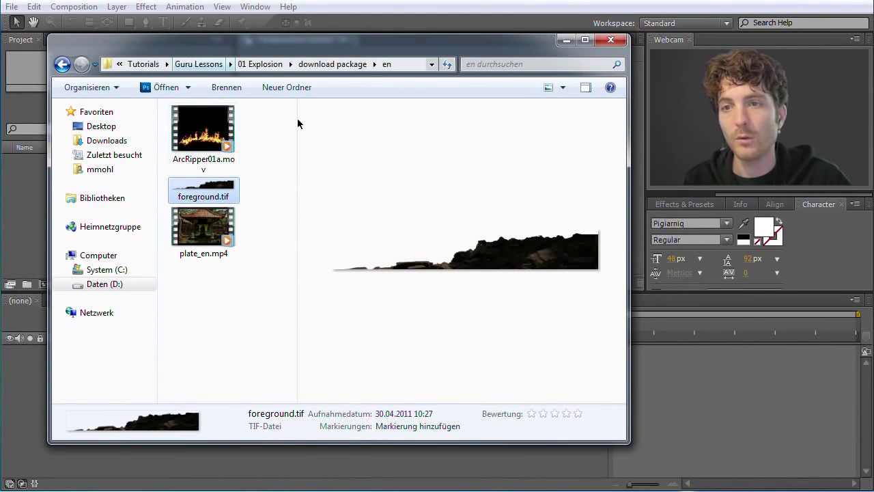
drag(631, 440, 509, 338)
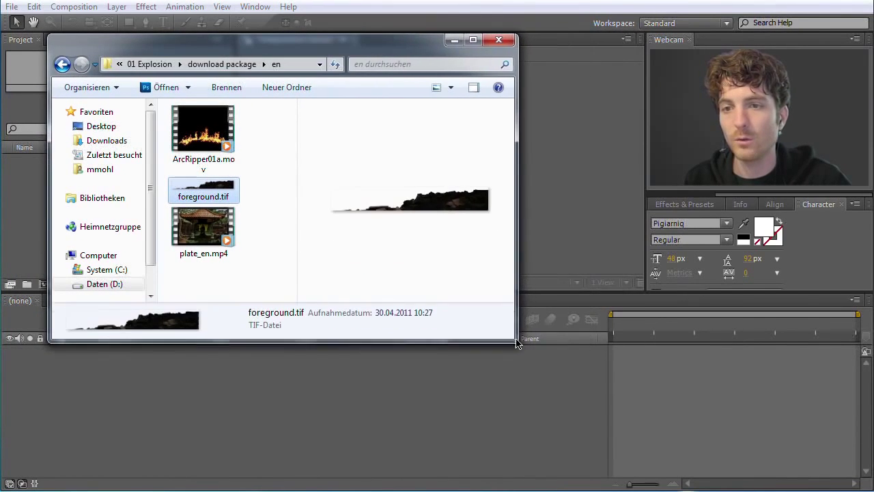
drag(231, 64, 345, 167)
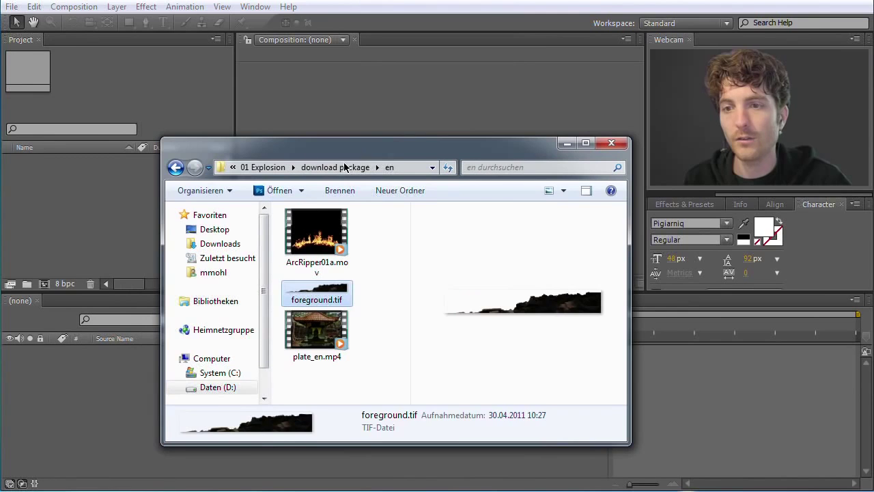
click(328, 235)
shift+click(328, 334)
drag(326, 334, 87, 214)
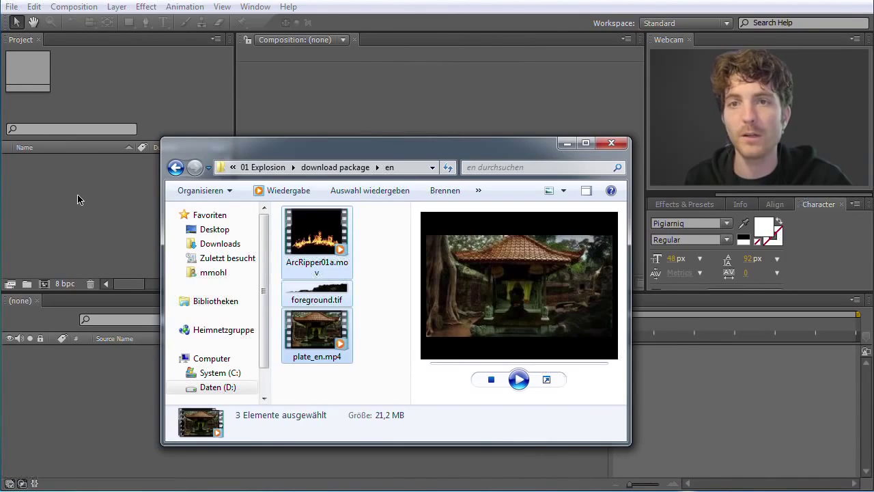
drag(77, 199, 78, 198)
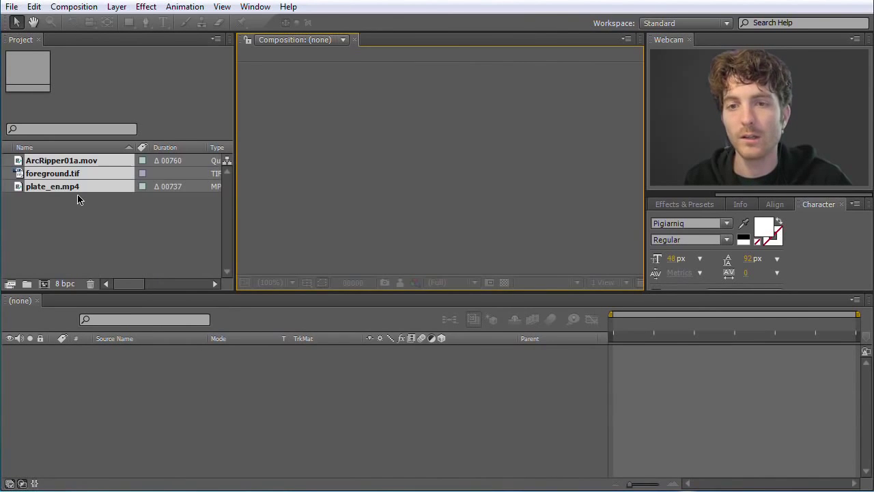
Inspect the details of plate_en.mp4, foreground.tif and ArcRipper01a.mov in the Project panel
click(89, 210)
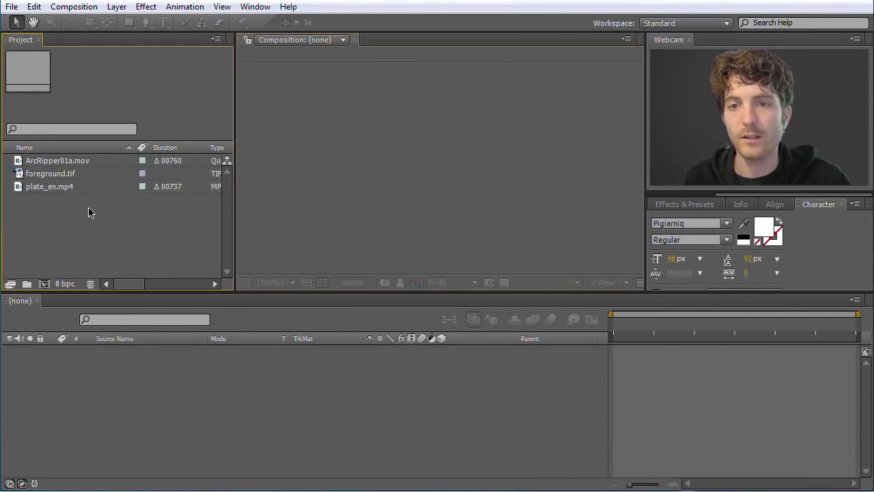
click(49, 188)
click(48, 177)
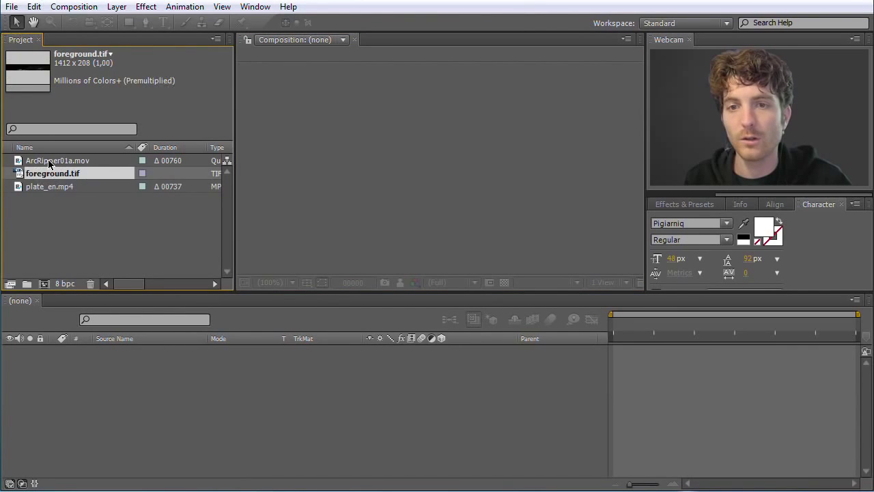
click(51, 162)
click(55, 186)
click(60, 212)
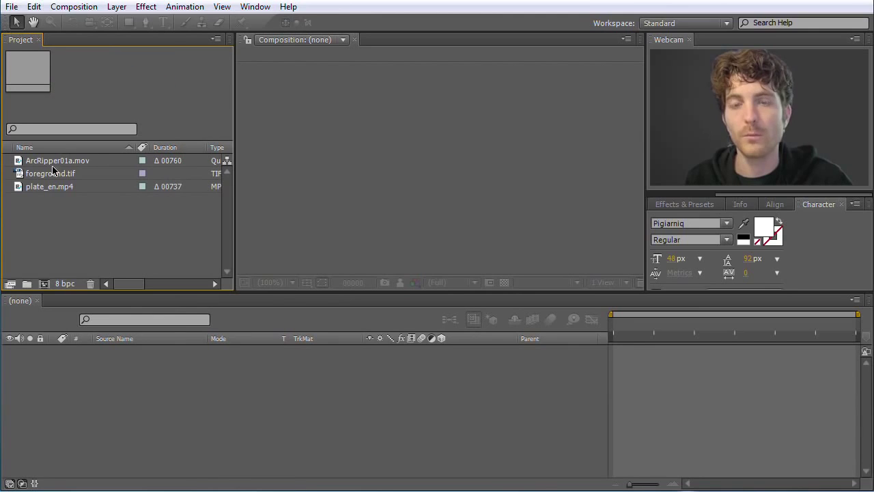
click(52, 190)
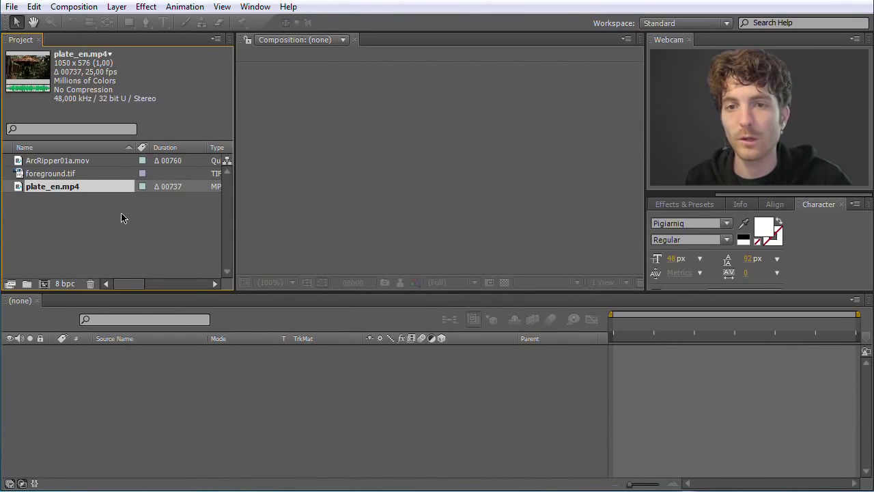
click(76, 214)
Rename plate_en.mp4 to Guru Clip, ArcRipper01a.mov to Fire and foreground.tif to stones
click(54, 190)
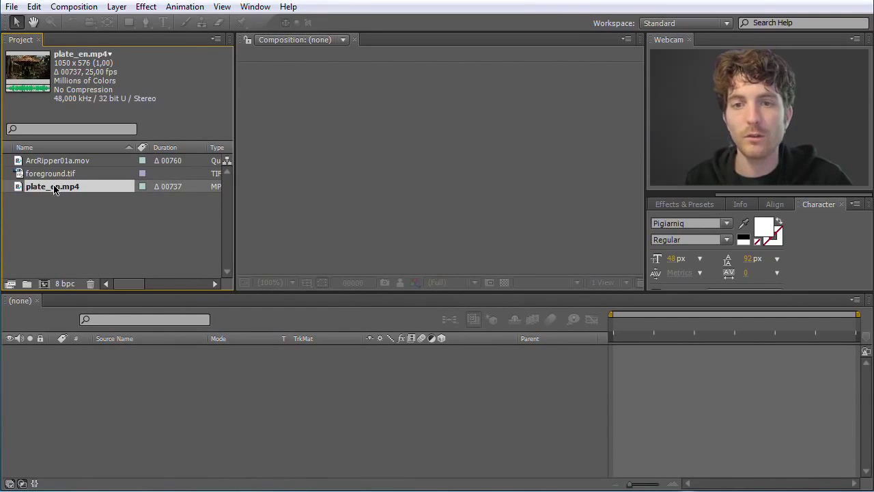
key(Return)
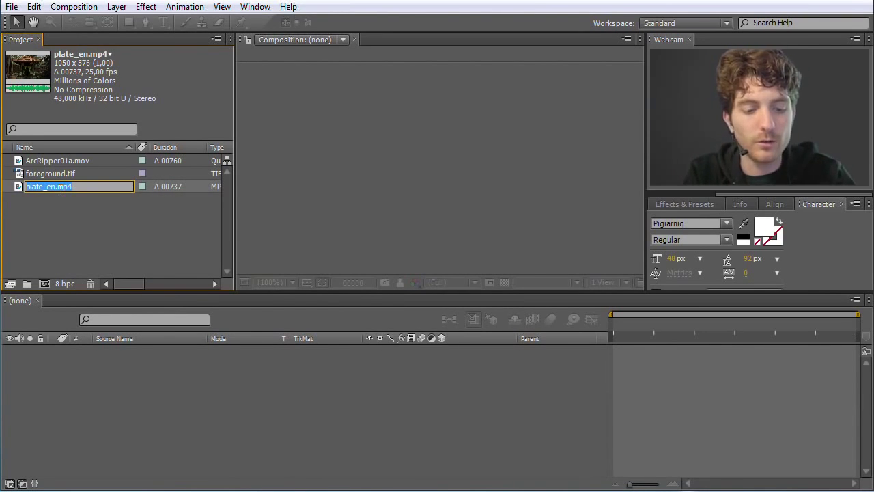
text(Guru Clip)
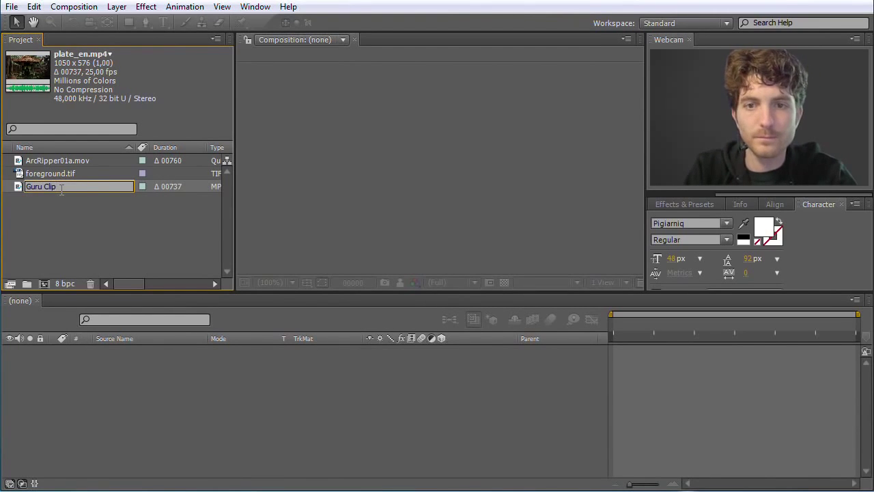
key(Return)
click(69, 161)
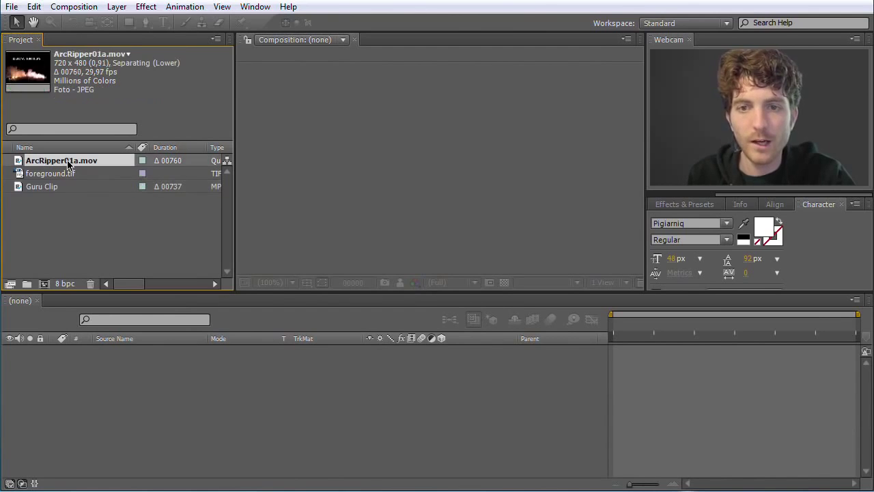
key(Return)
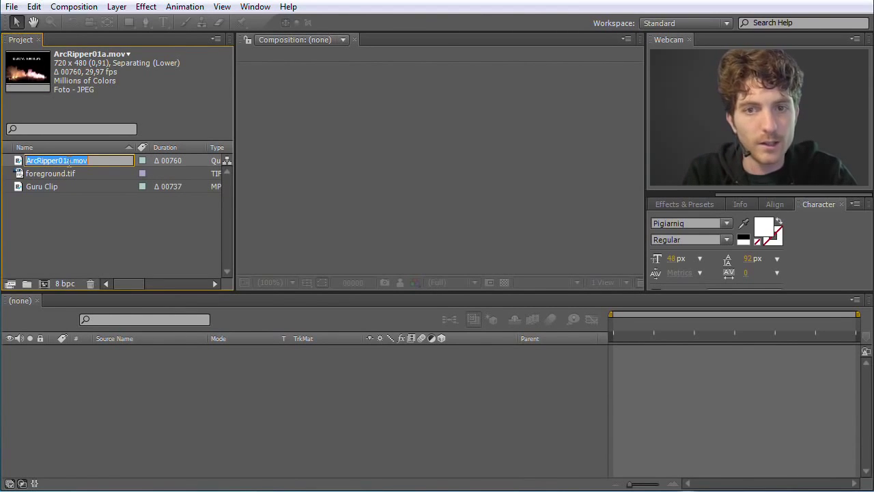
text(Fire)
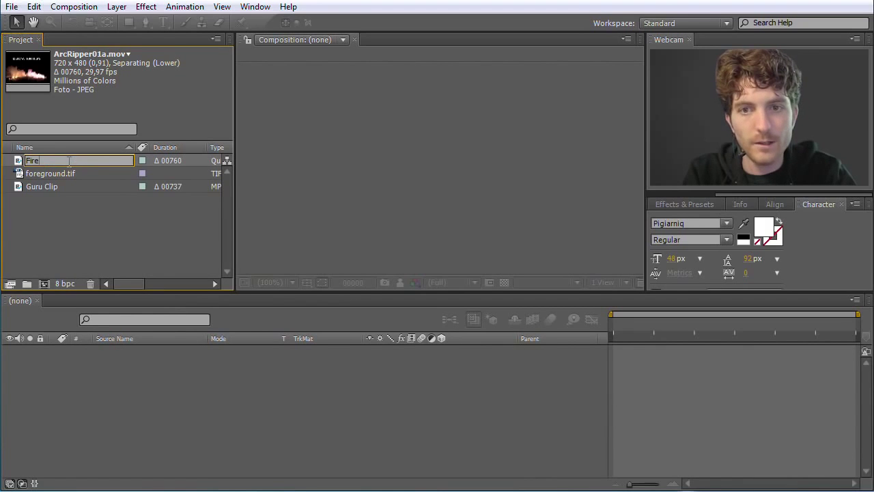
key(Return)
click(64, 176)
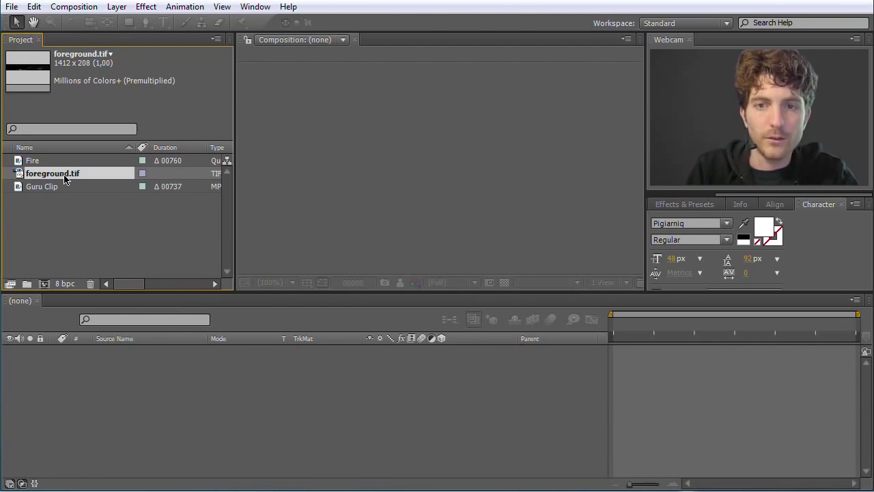
key(Return)
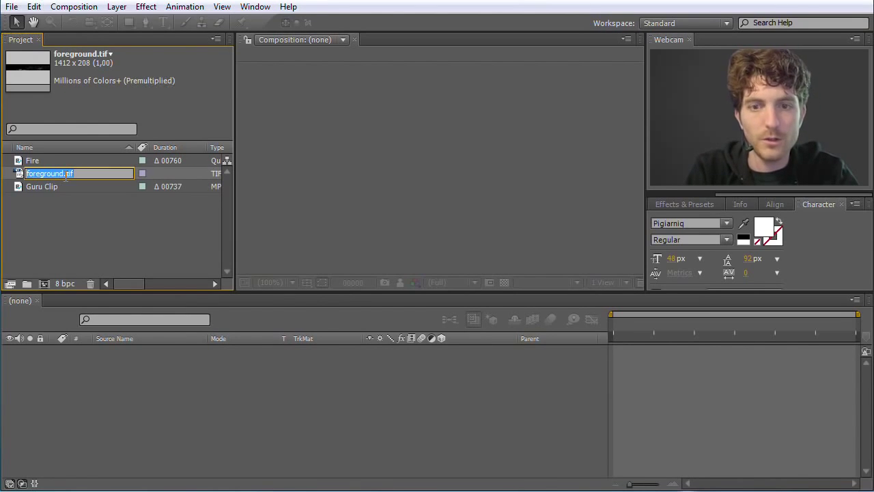
text(stones)
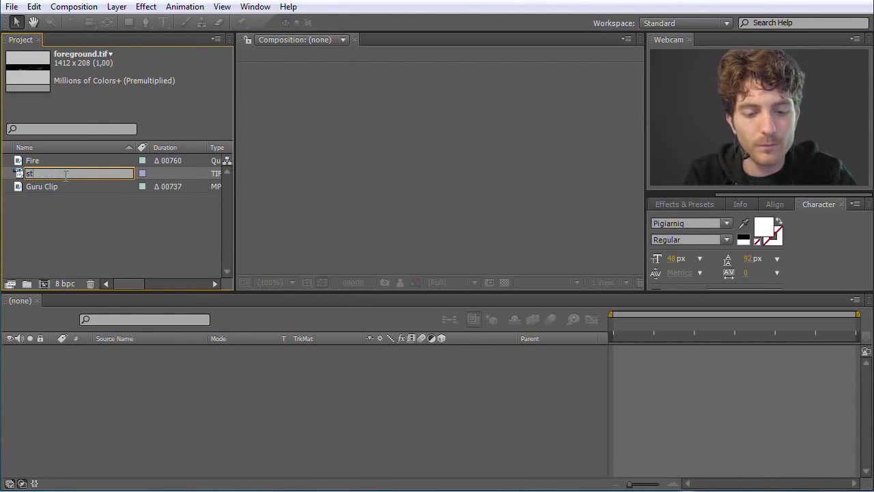
key(Return)
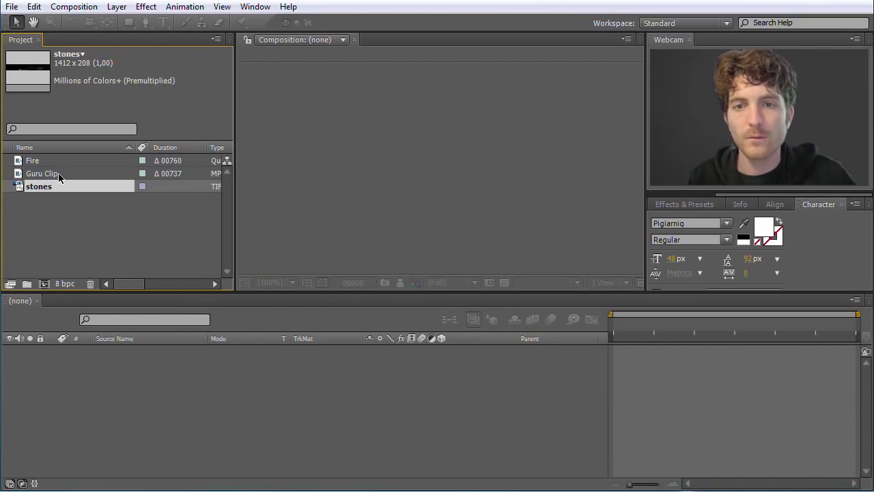
click(97, 231)
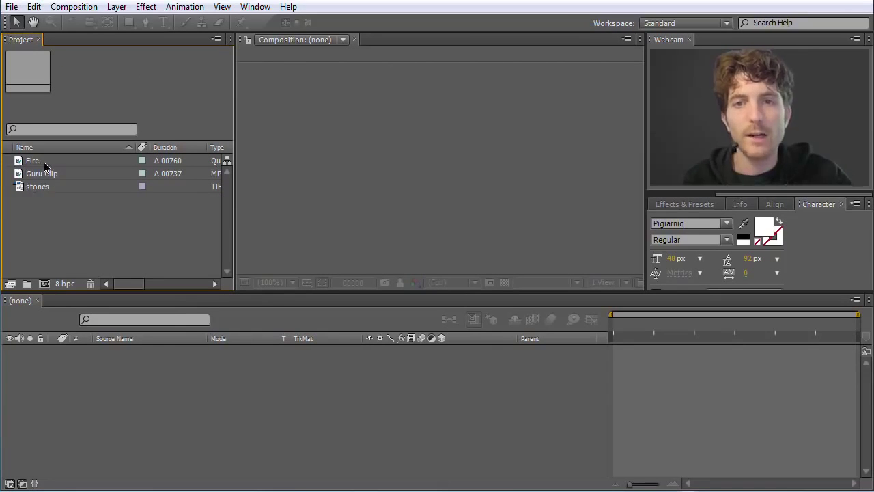
right_click(59, 217)
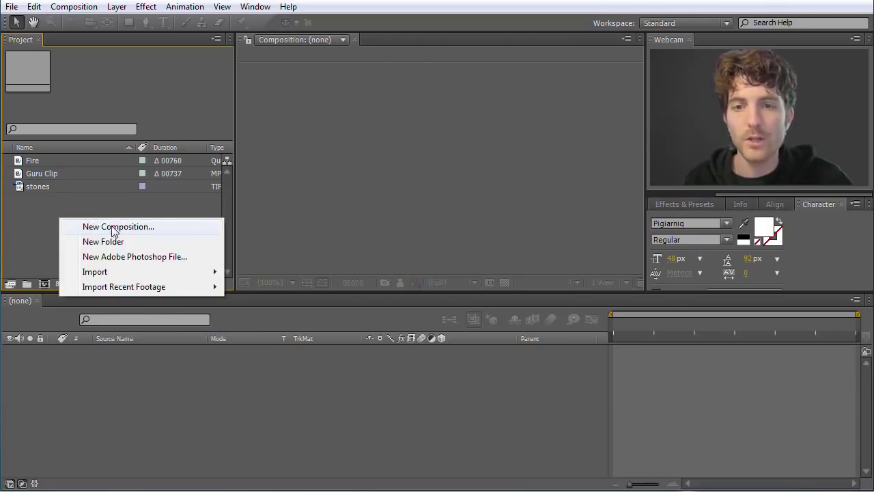
click(110, 215)
right_click(67, 217)
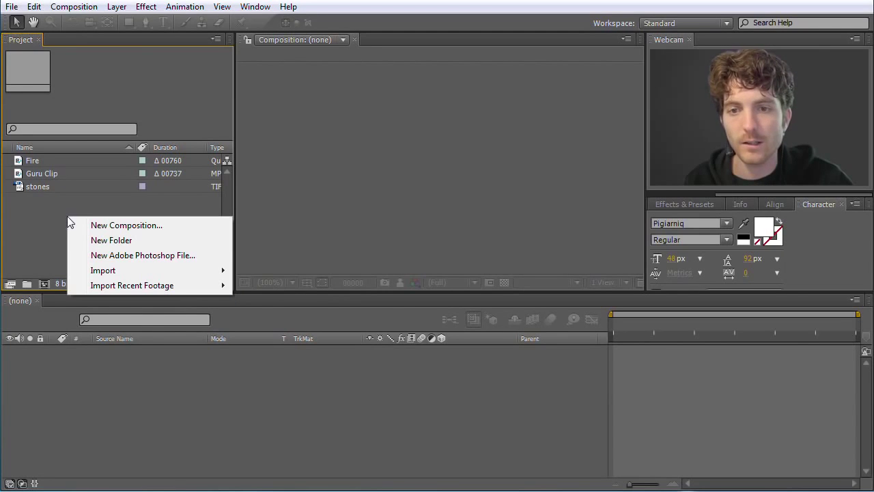
mouse_move(222, 273)
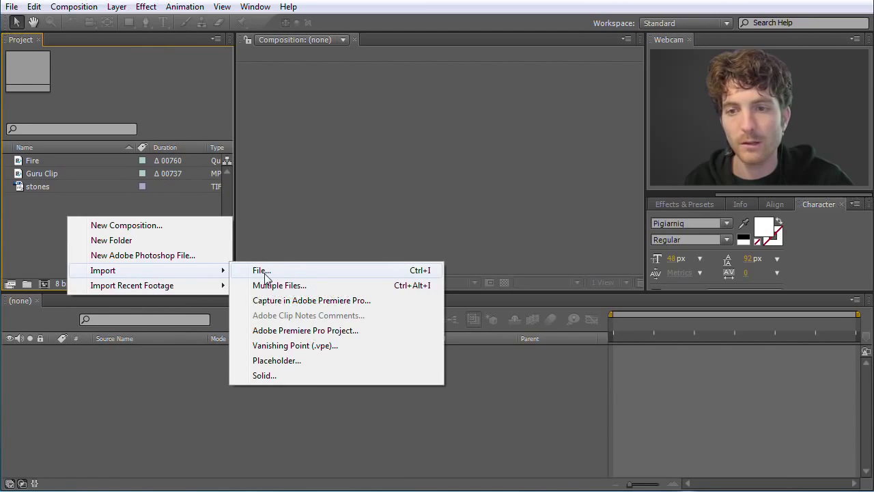
click(127, 229)
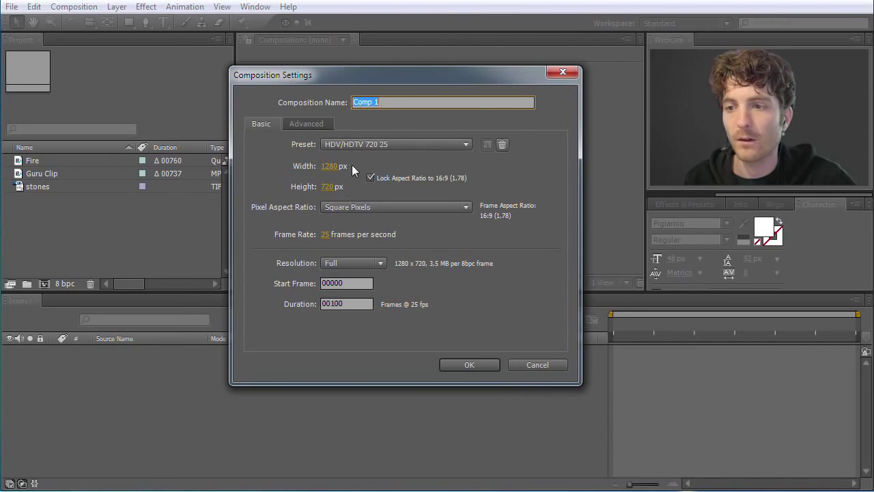
click(538, 364)
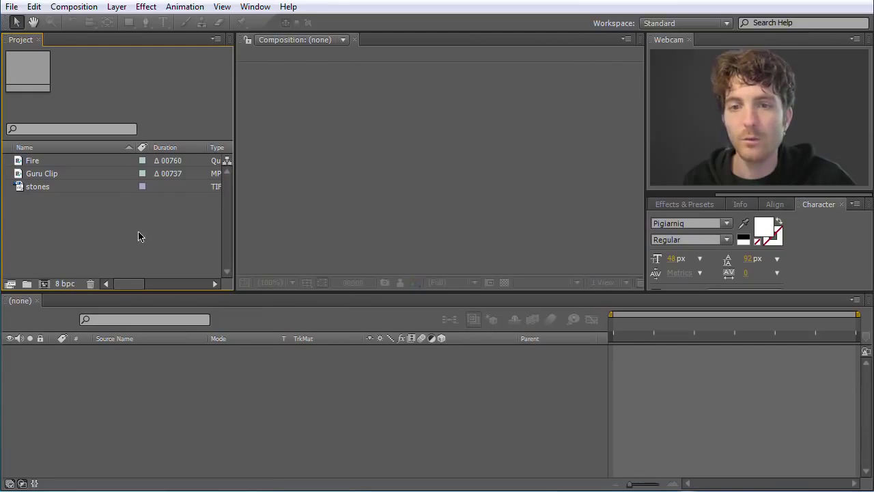
right_click(49, 233)
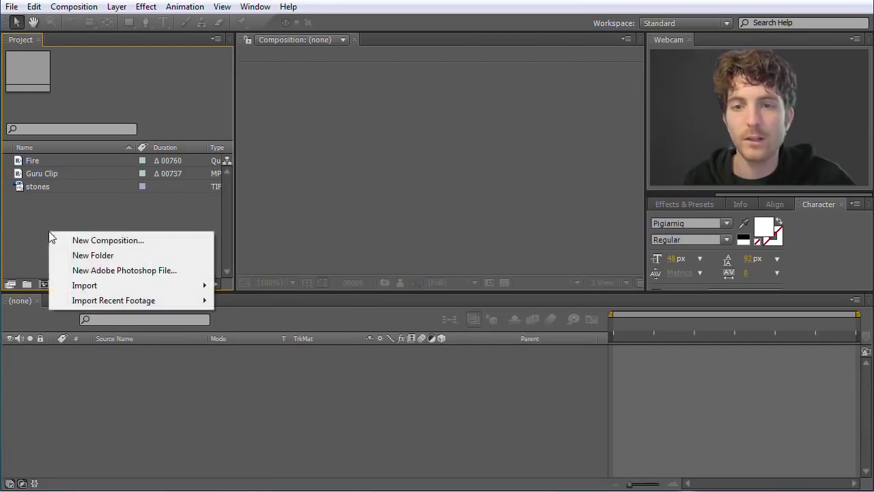
click(105, 216)
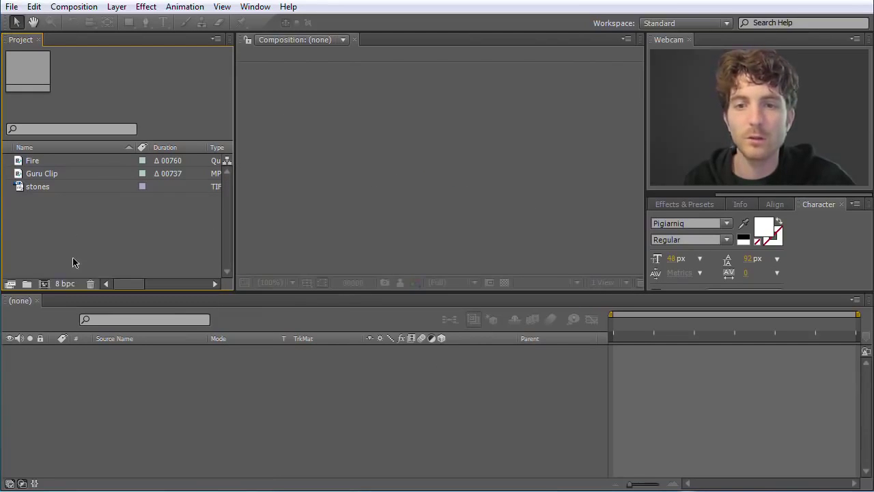
Create 'my new Comp' with the NTSC D1 Widescreen preset (720x486, 29.97 fps)
click(44, 284)
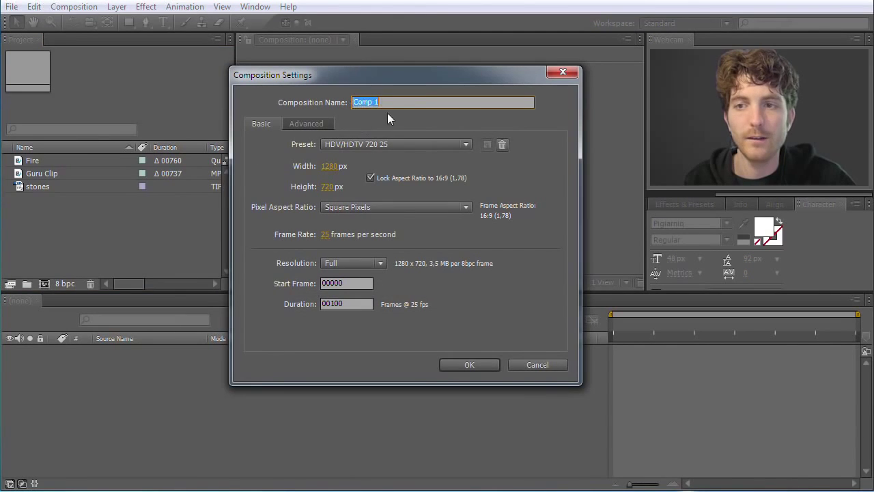
text(my new)
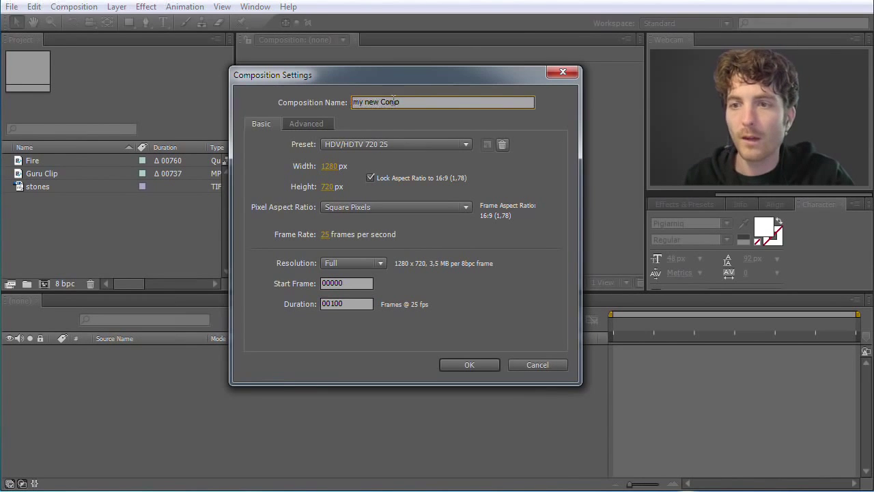
click(437, 144)
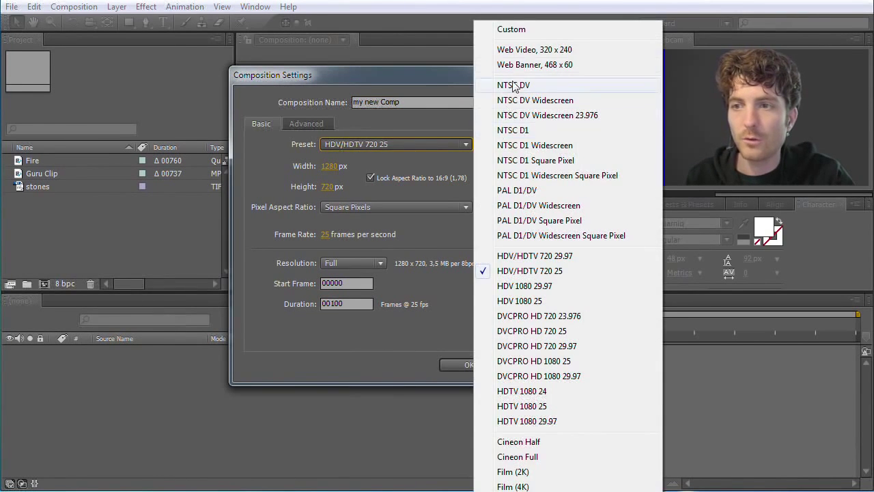
click(534, 146)
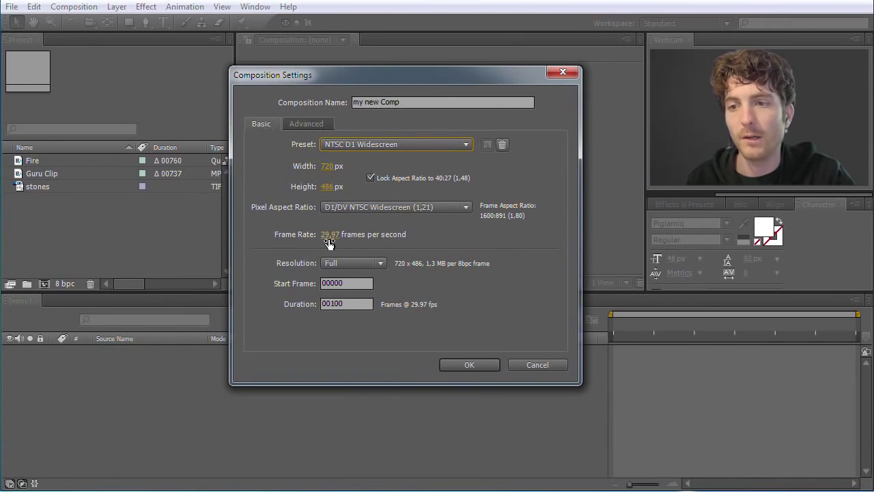
click(469, 365)
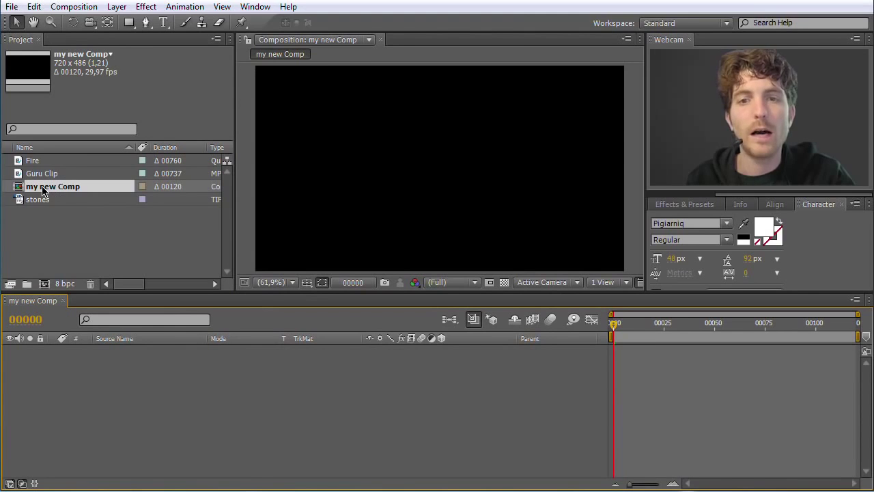
click(44, 212)
click(48, 188)
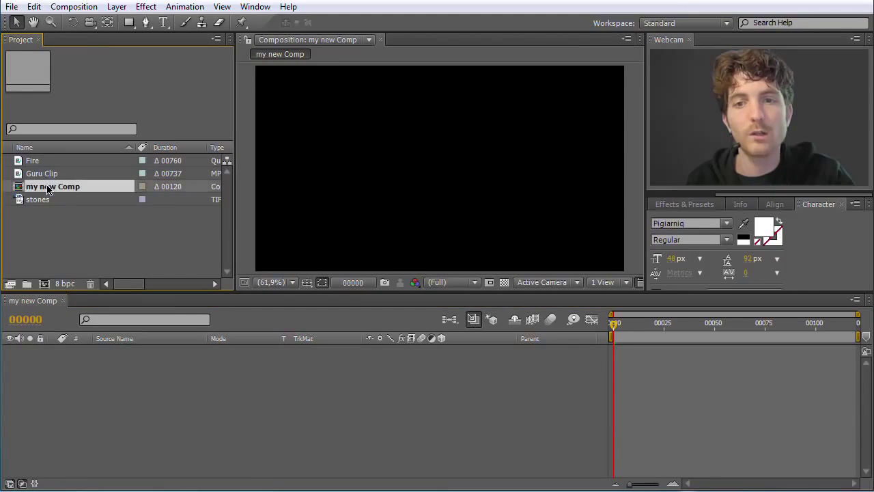
click(64, 235)
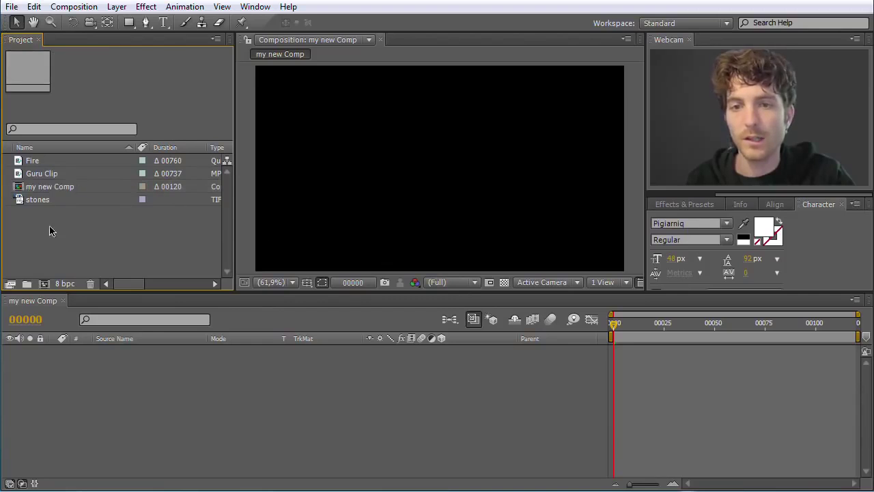
click(24, 188)
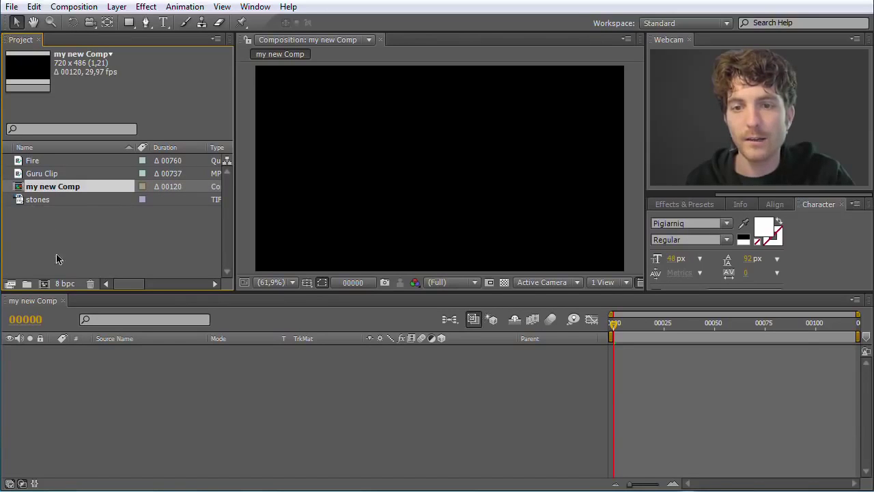
click(42, 321)
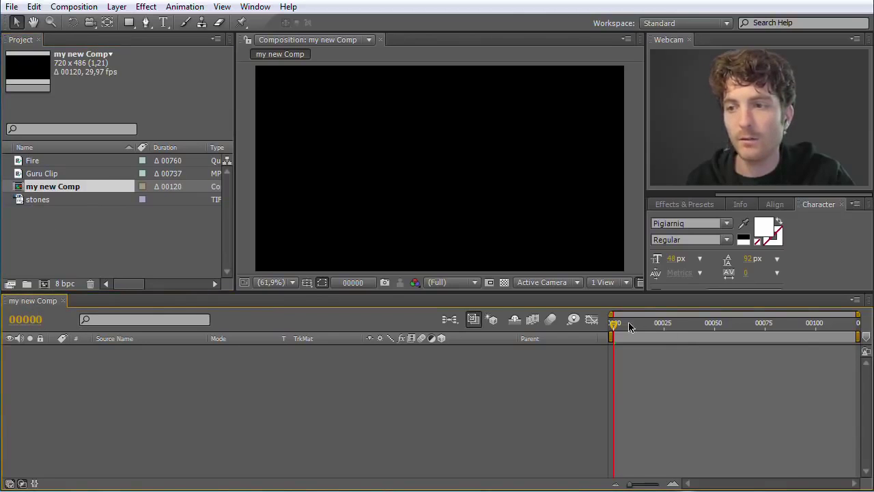
drag(614, 328, 674, 328)
click(91, 248)
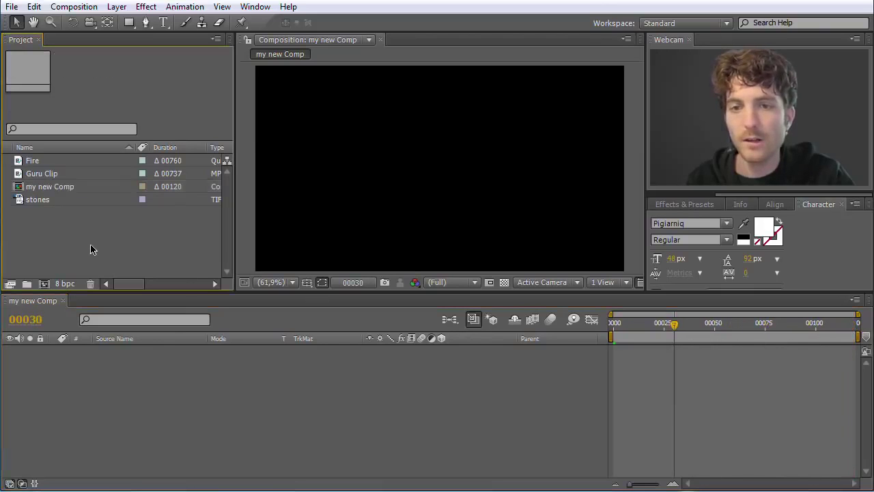
click(23, 176)
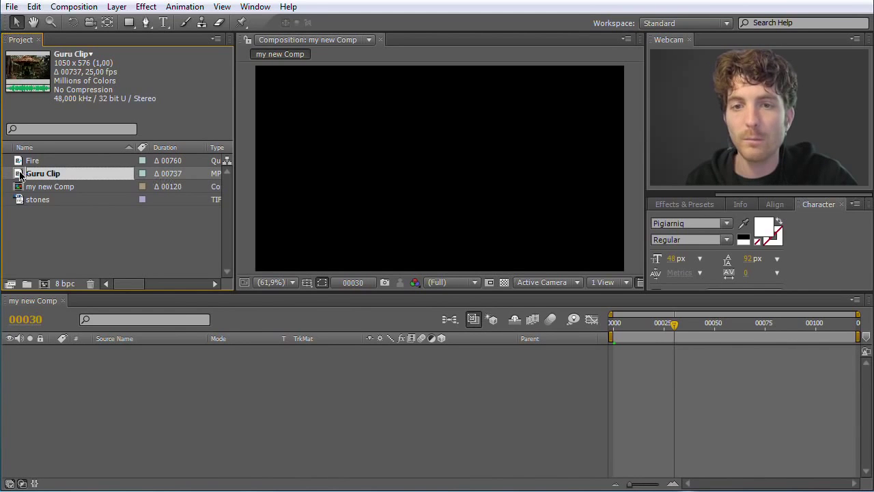
Place Guru Clip into my new Comp's timeline, scrub to frame 00060, and reselect my new Comp
drag(20, 175, 166, 403)
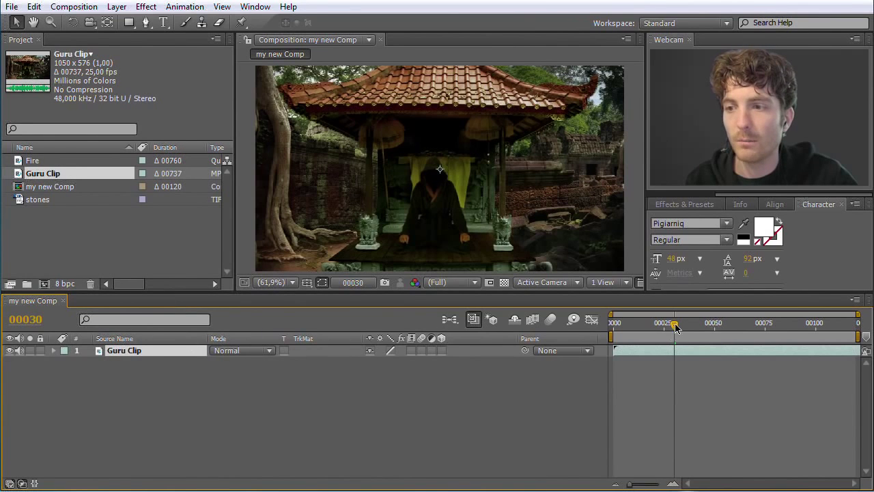
drag(674, 327, 734, 334)
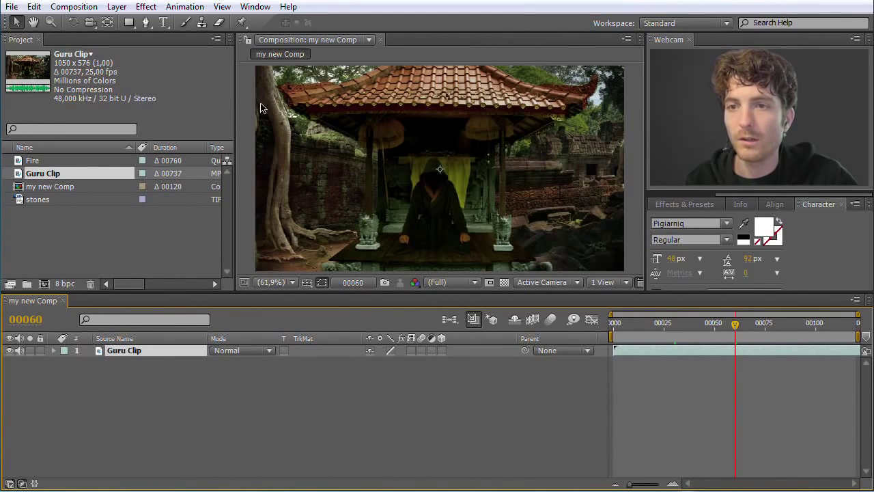
click(36, 178)
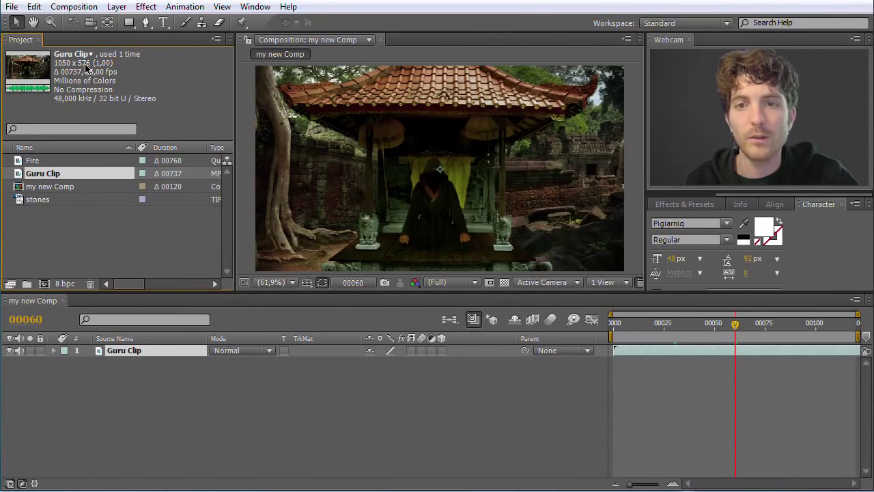
click(41, 187)
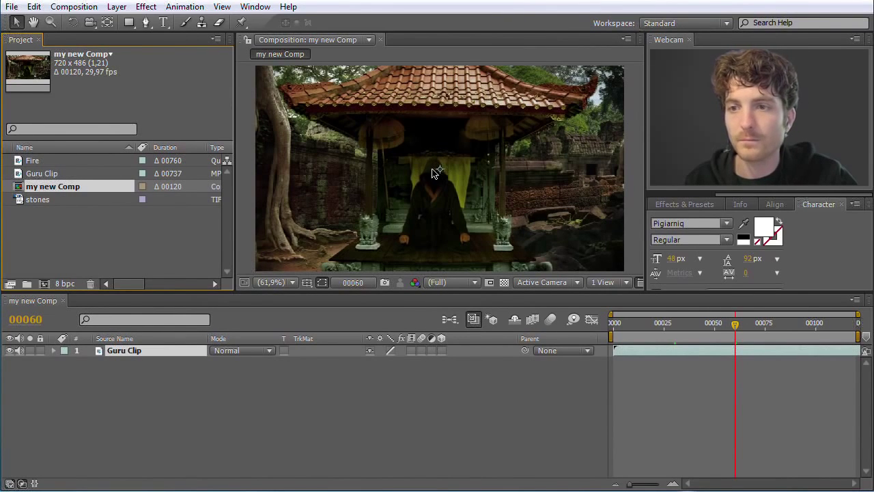
key(comma)
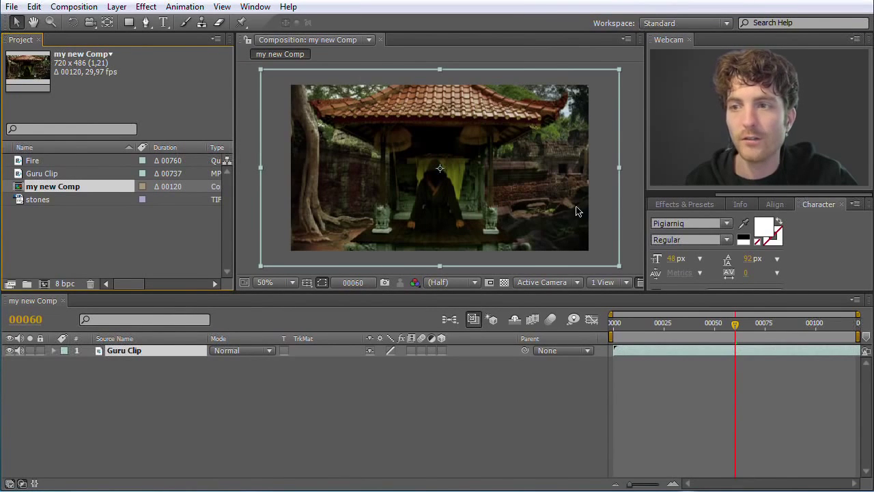
key(period)
key(comma)
key(comma)
key(comma)
key(comma)
key(comma)
key(comma)
key(period)
key(period)
key(period)
key(period)
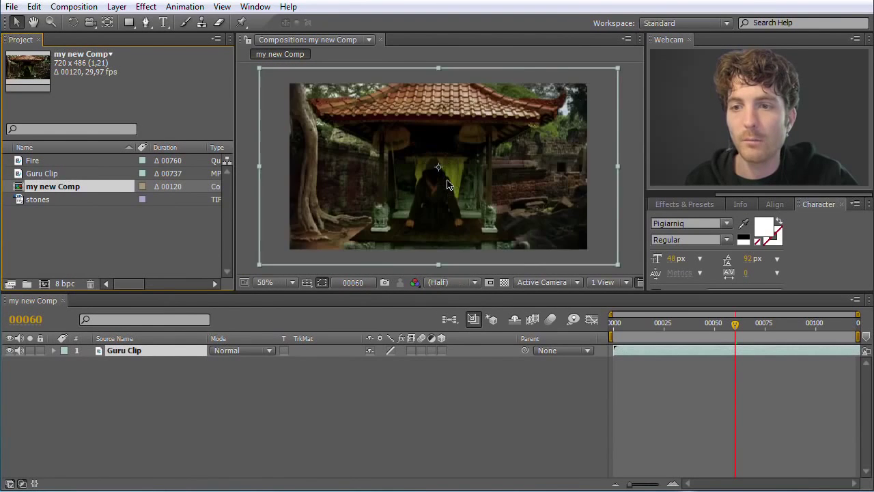
scroll(447, 184, up, 2)
scroll(448, 184, down, 2)
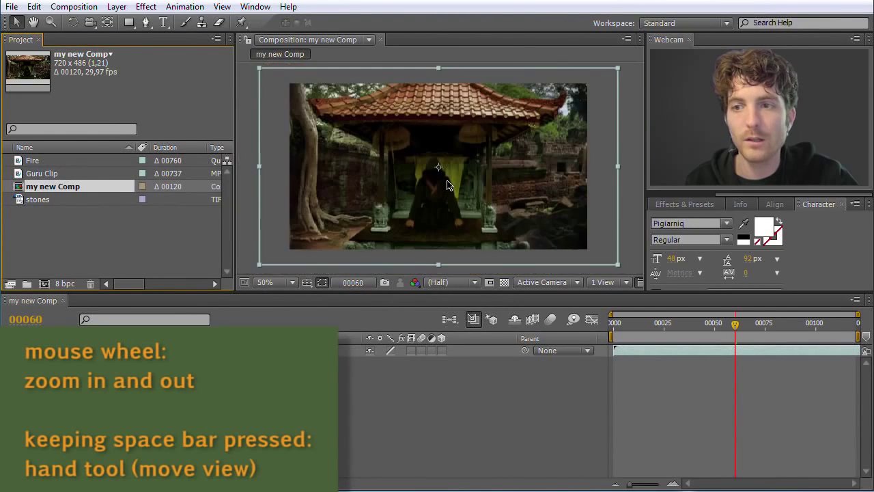
scroll(447, 185, up, 2)
scroll(447, 184, down, 2)
scroll(447, 185, up, 1)
scroll(447, 184, down, 3)
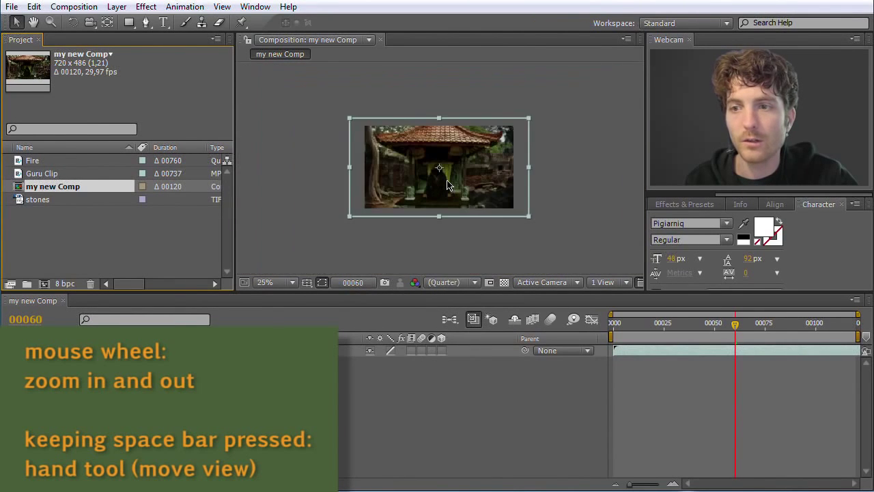
scroll(447, 184, up, 1)
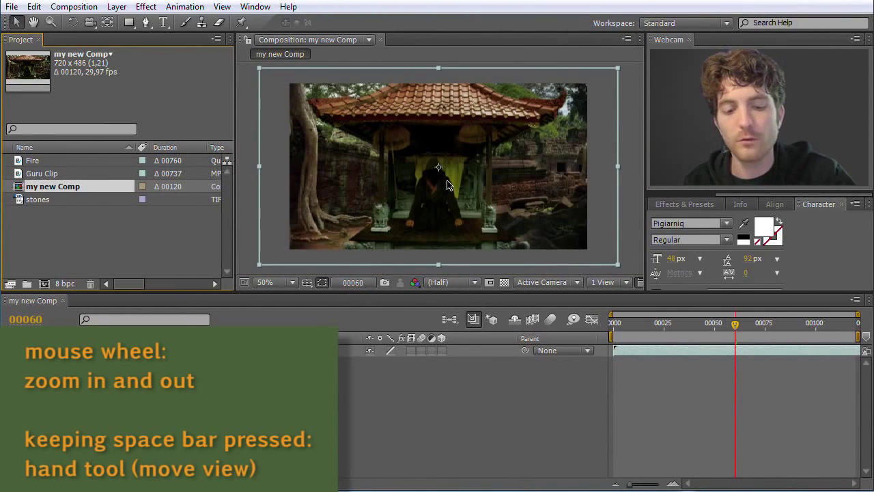
key(space)
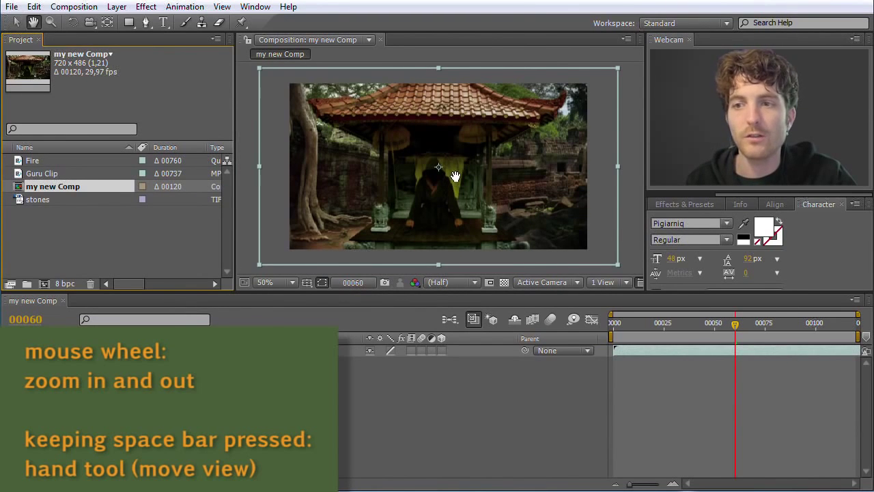
mouse_move(457, 176)
mouse_down()
mouse_move(384, 182)
mouse_move(556, 181)
mouse_move(431, 180)
mouse_move(449, 172)
mouse_up()
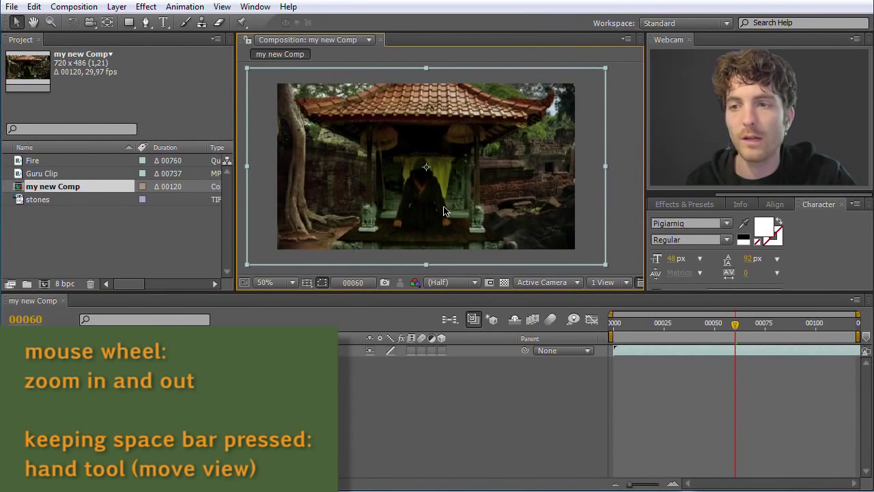
scroll(444, 211, up, 4)
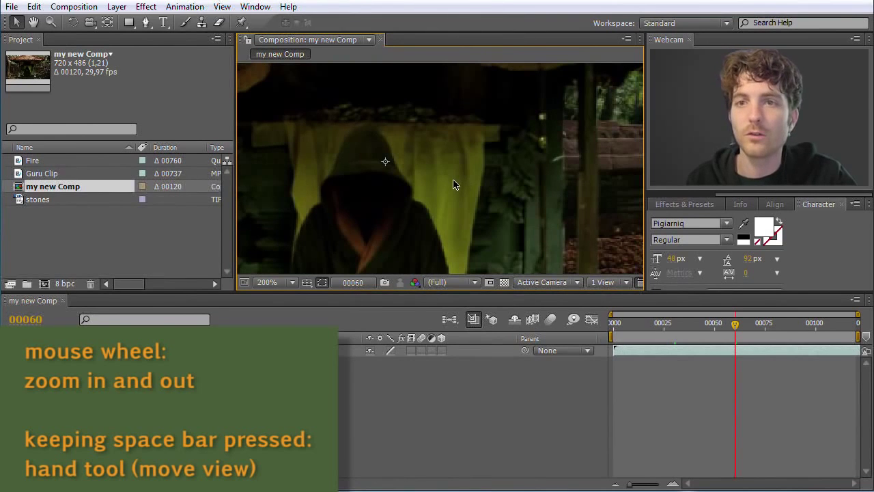
scroll(433, 188, down, 2)
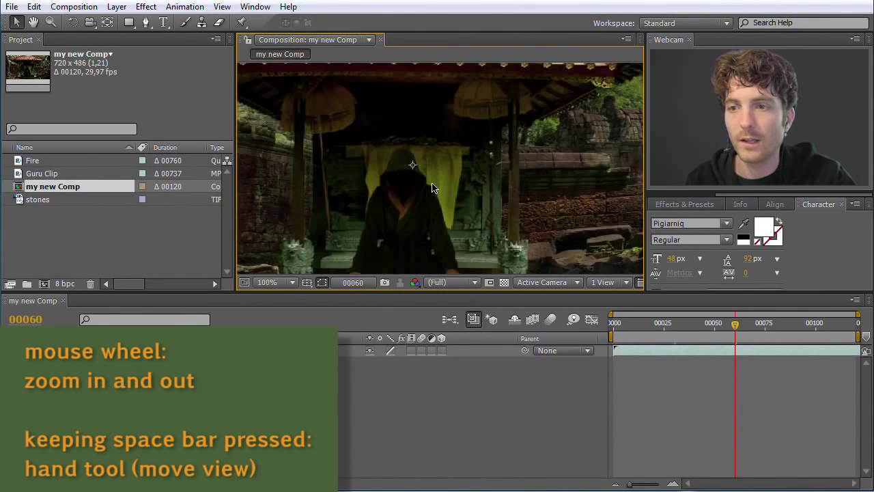
key(space)
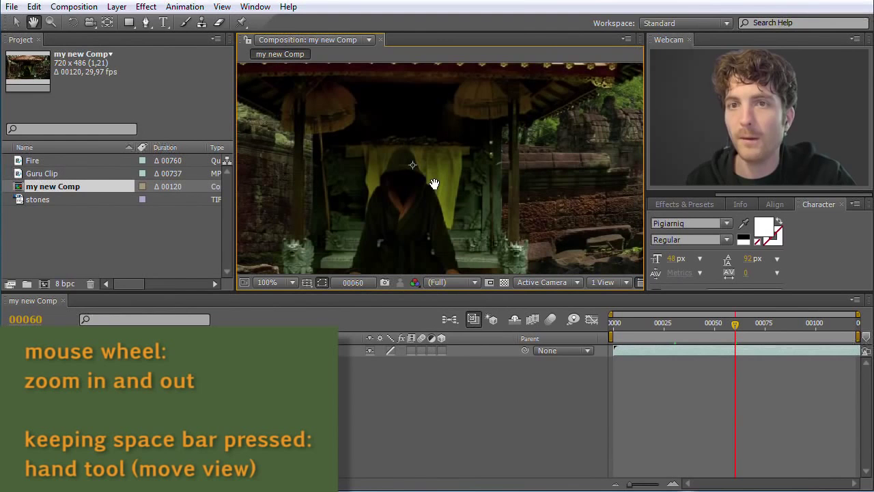
drag(433, 180, 478, 170)
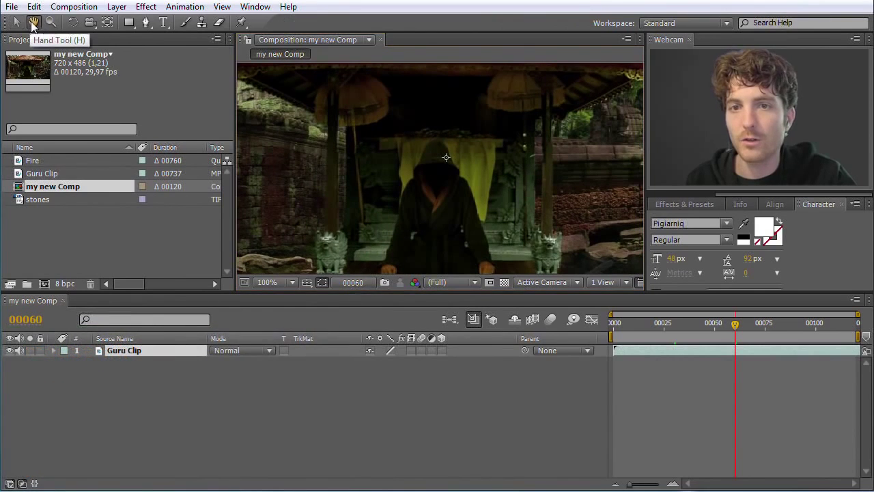
Pan the viewer and zoom in on the hooded figure's face, then return to 100%
click(17, 23)
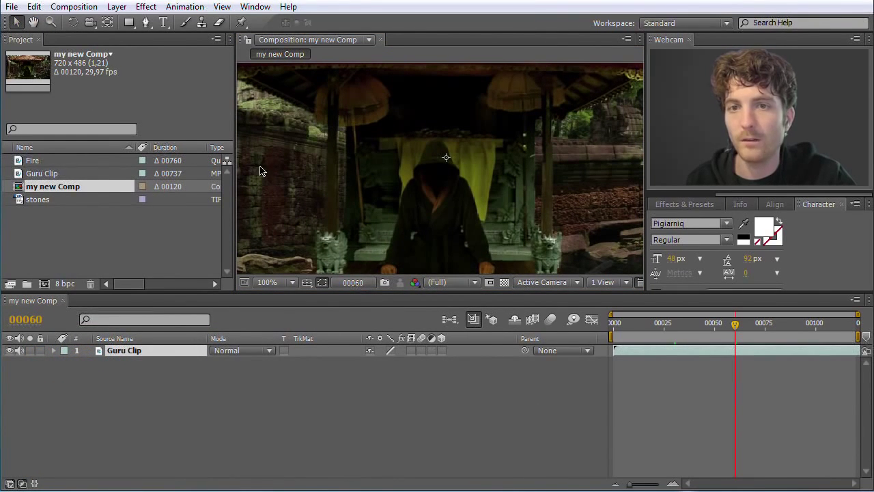
click(30, 26)
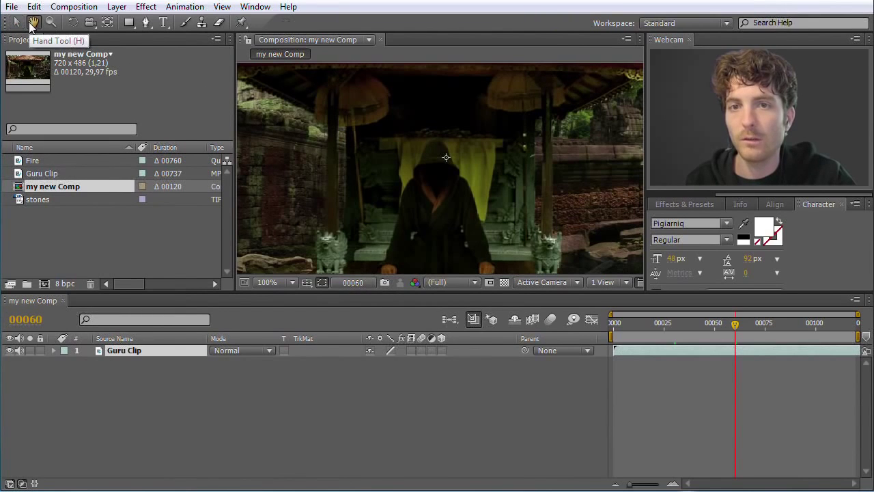
drag(494, 185, 577, 237)
click(51, 22)
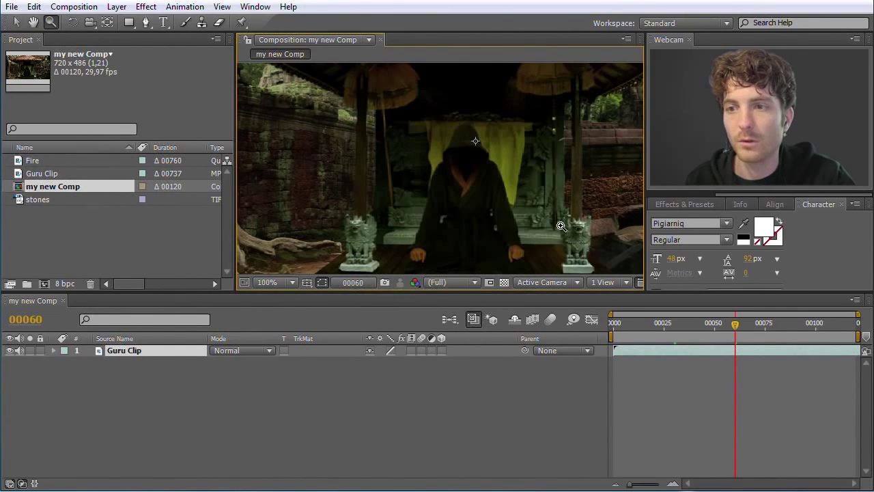
drag(397, 132, 496, 188)
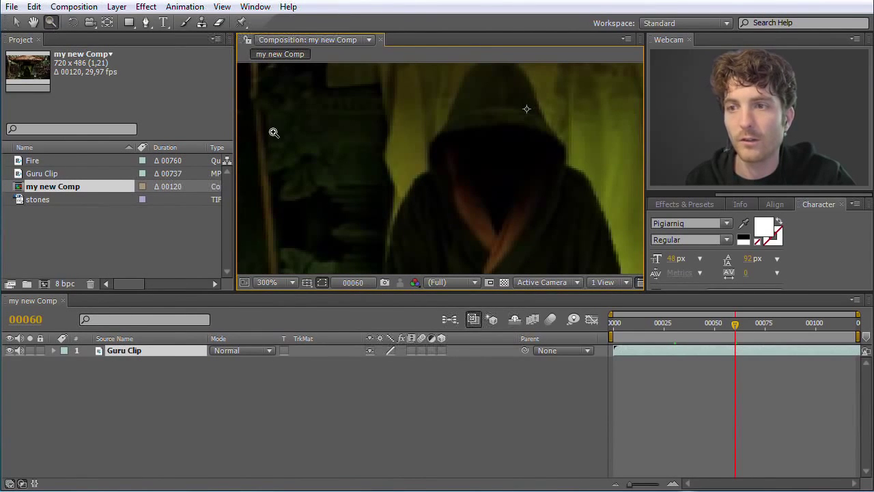
click(576, 206)
scroll(538, 197, down, 3)
scroll(539, 196, down, 3)
scroll(538, 196, up, 3)
Pan up to show the temple roof, return to the Selection tool, and deselect my new Comp
key(h)
drag(401, 180, 390, 205)
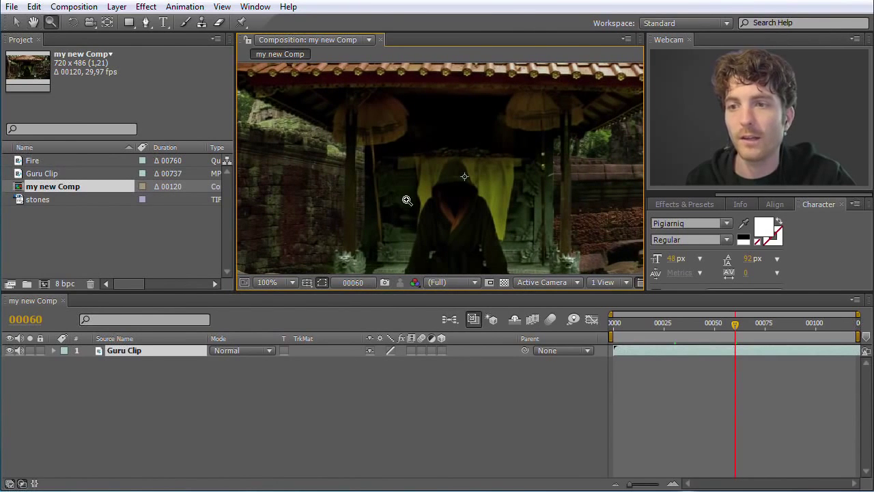
click(17, 22)
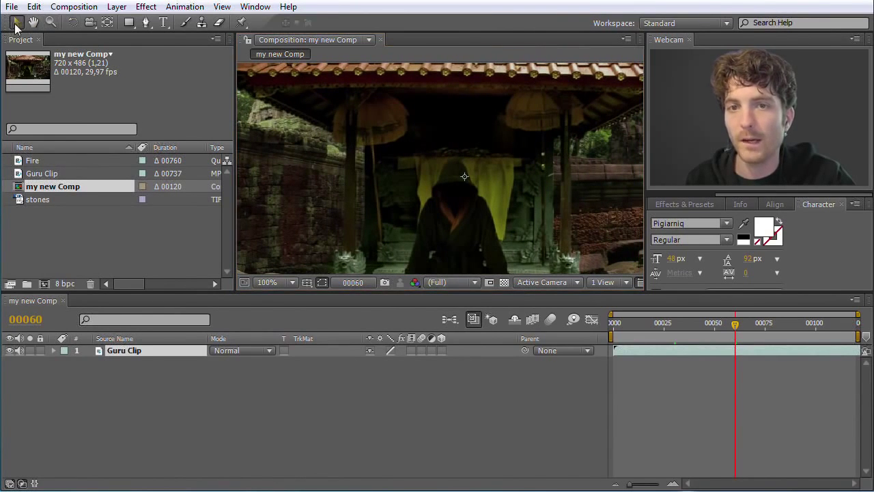
scroll(374, 218, down, 2)
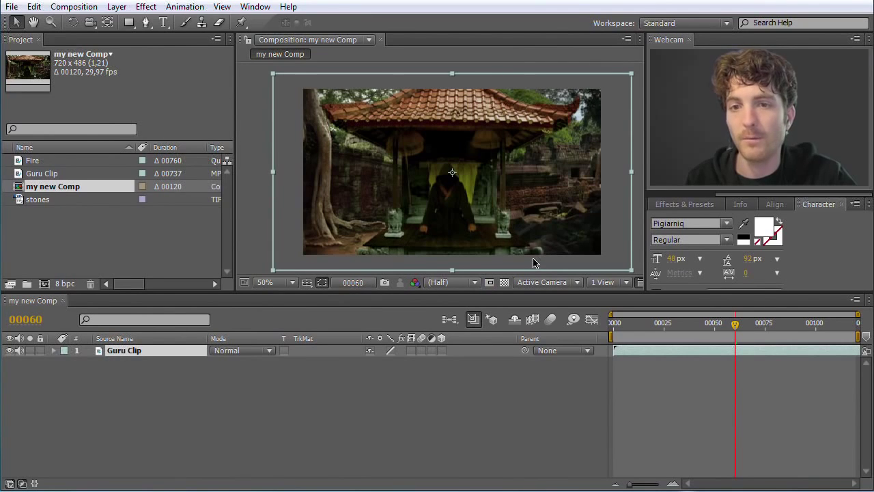
click(107, 250)
Start a new composition from the Project panel context menu, cancel it, and select Guru Clip
right_click(63, 234)
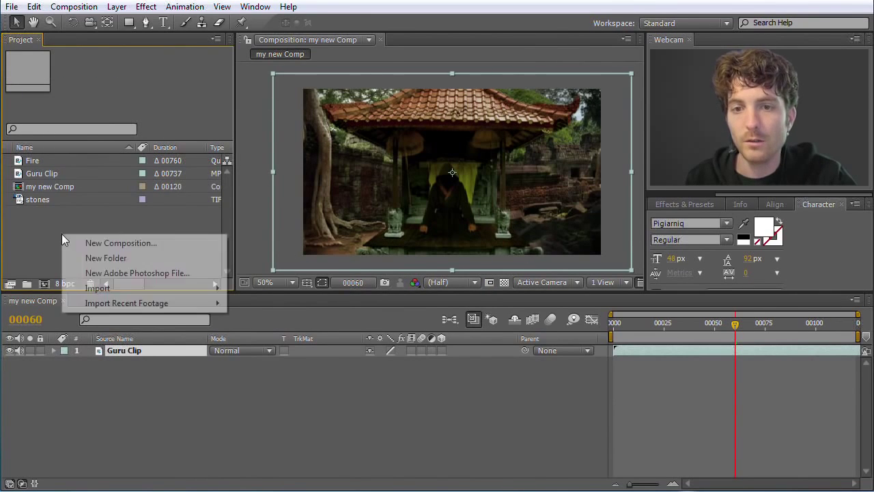
right_click(45, 228)
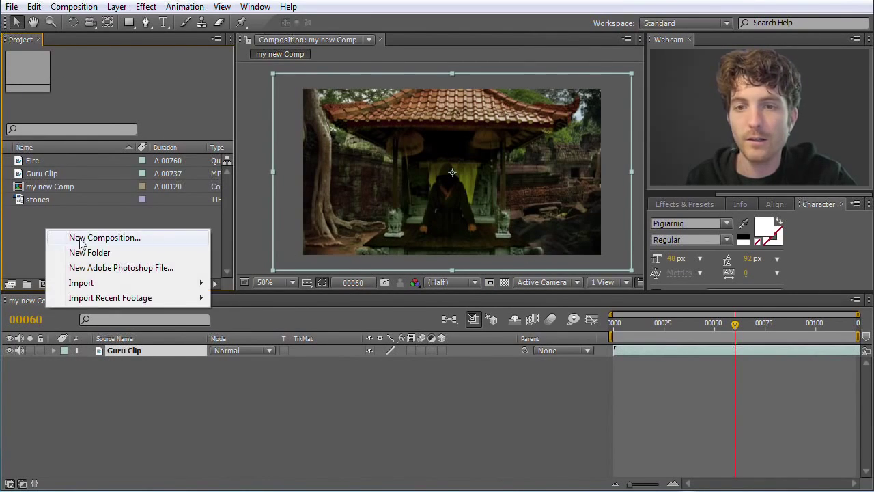
click(79, 239)
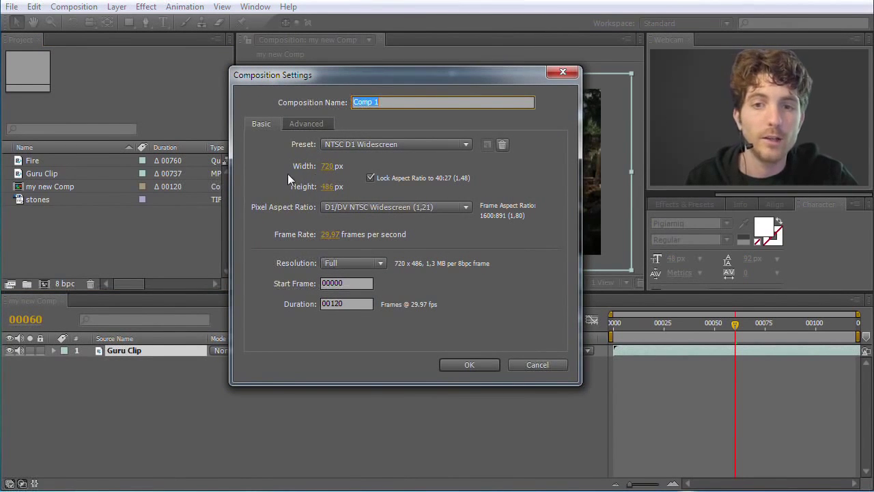
click(539, 365)
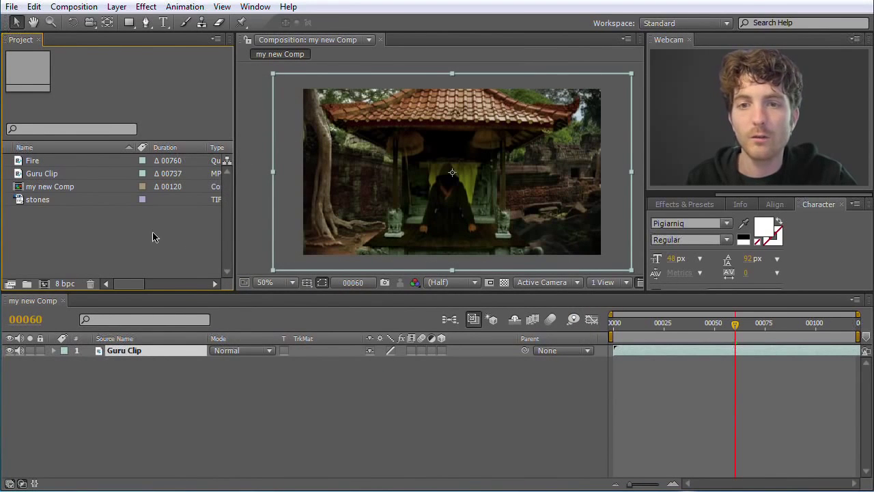
click(45, 177)
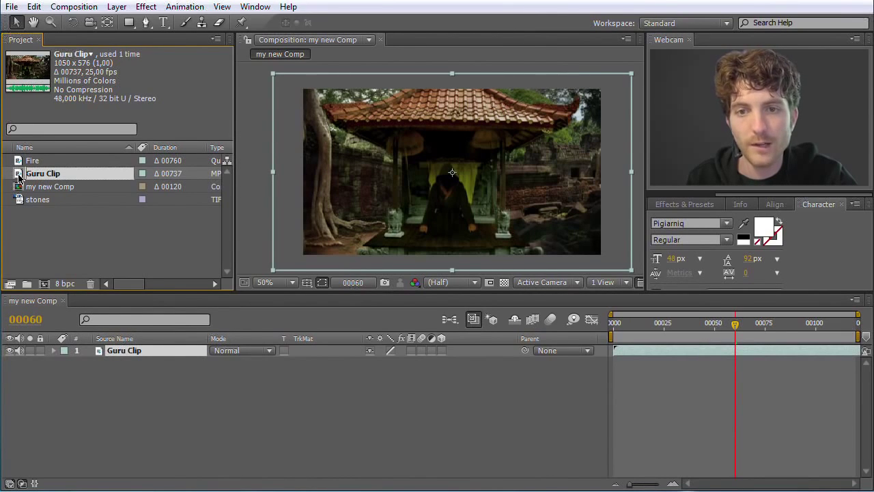
Drag Guru Clip onto the Create a new Composition button to make Guru Clip 2 (1050x576, 25 fps)
drag(18, 176, 44, 283)
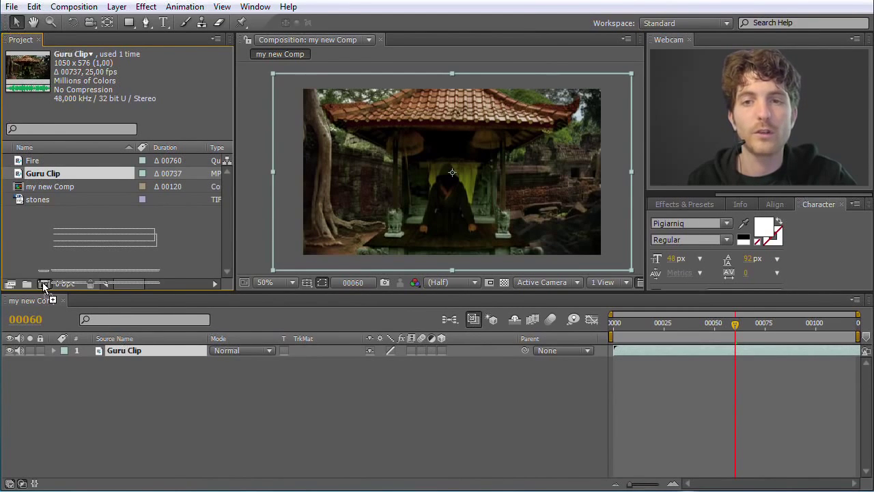
drag(42, 282, 43, 282)
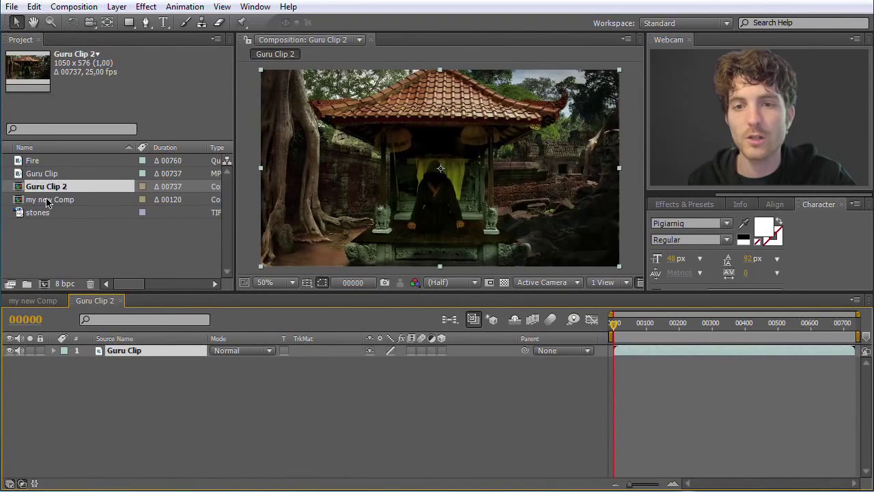
Compare my new Comp with Guru Clip 2, zoom Guru Clip 2's viewer to 25%, and scrub toward its end
click(47, 201)
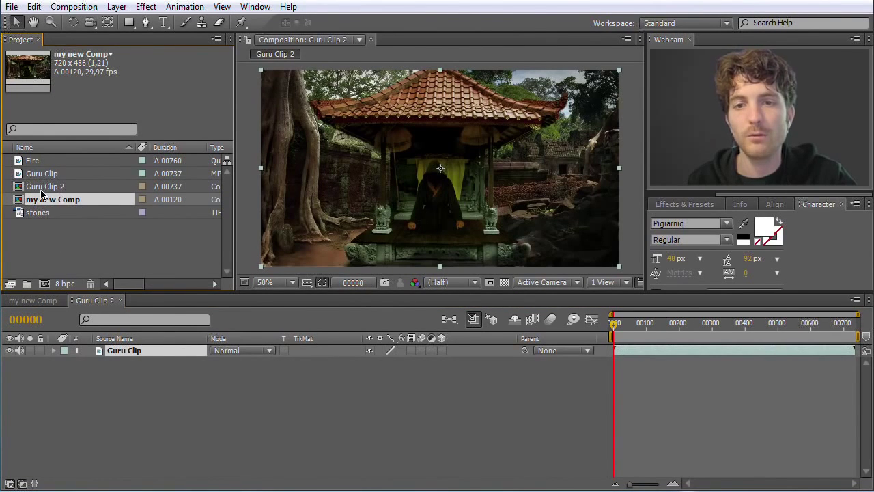
click(53, 189)
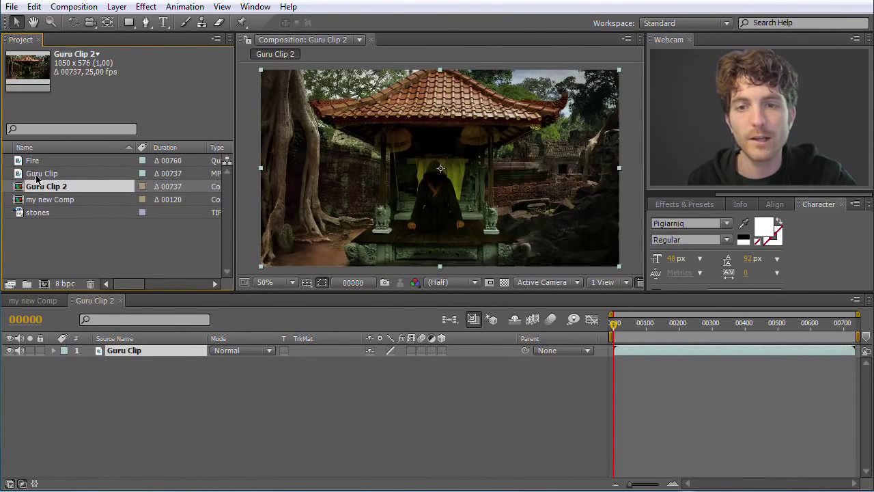
click(37, 300)
click(93, 300)
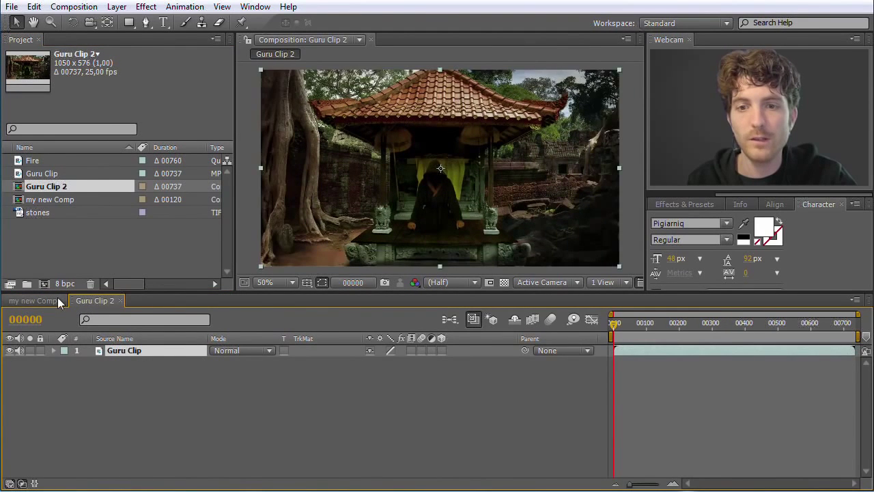
click(39, 299)
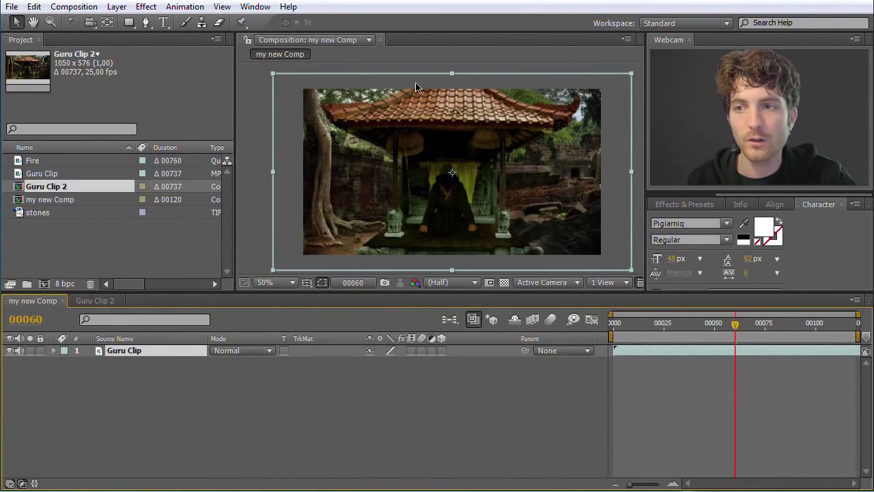
click(106, 300)
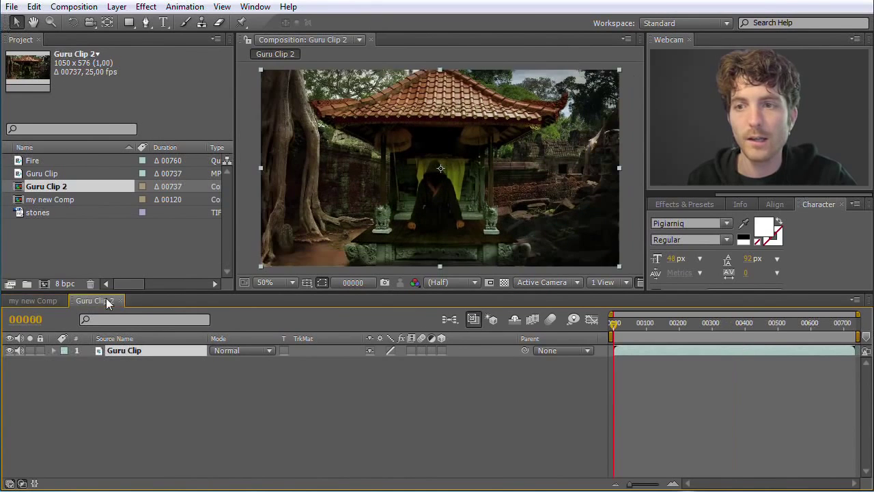
key(comma)
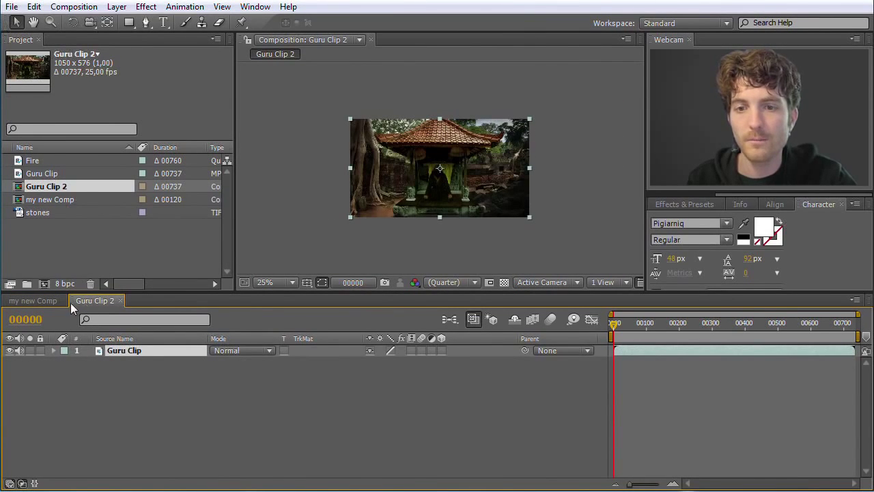
drag(614, 325, 863, 325)
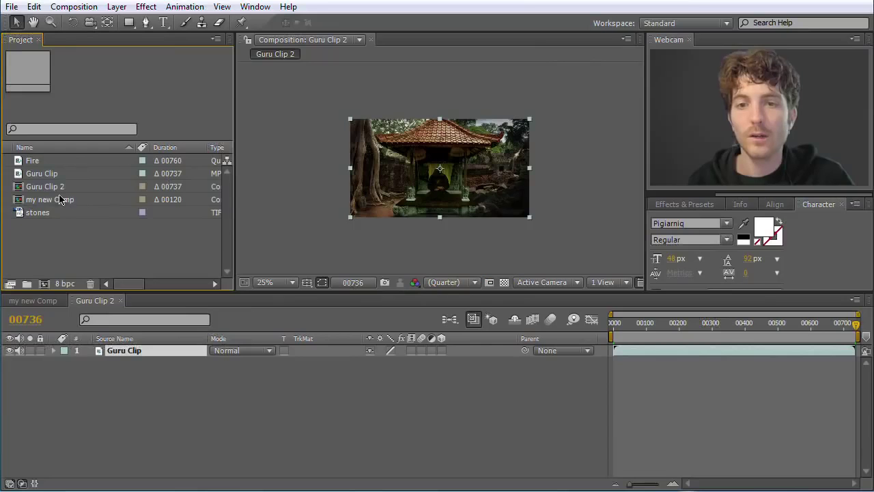
click(49, 190)
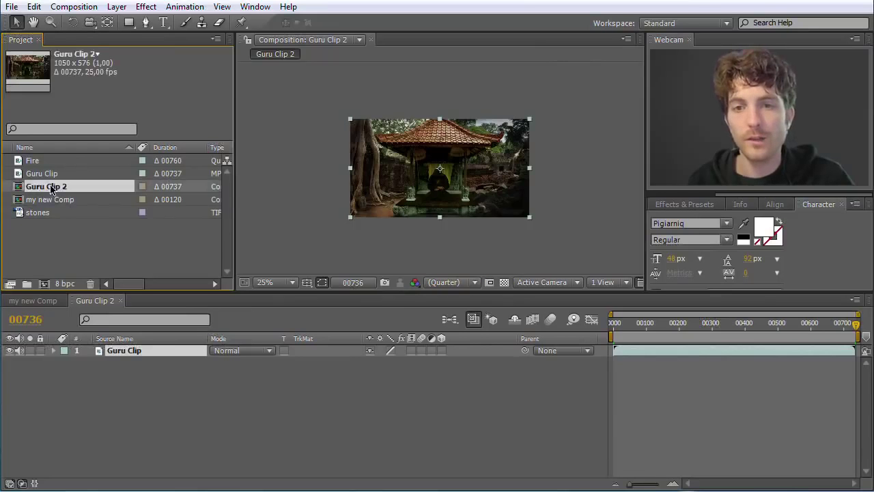
Delete 'my new Comp' from the project, confirming the deletion
click(52, 202)
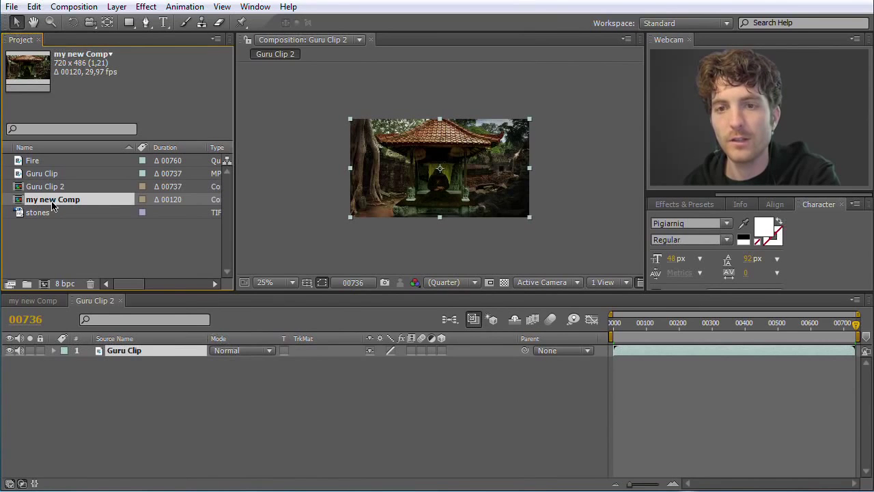
right_click(52, 204)
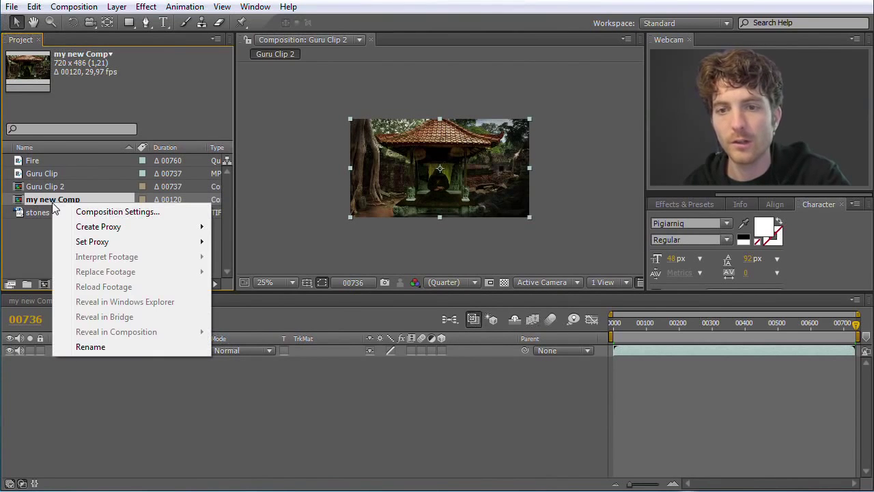
mouse_move(102, 242)
click(46, 234)
click(39, 202)
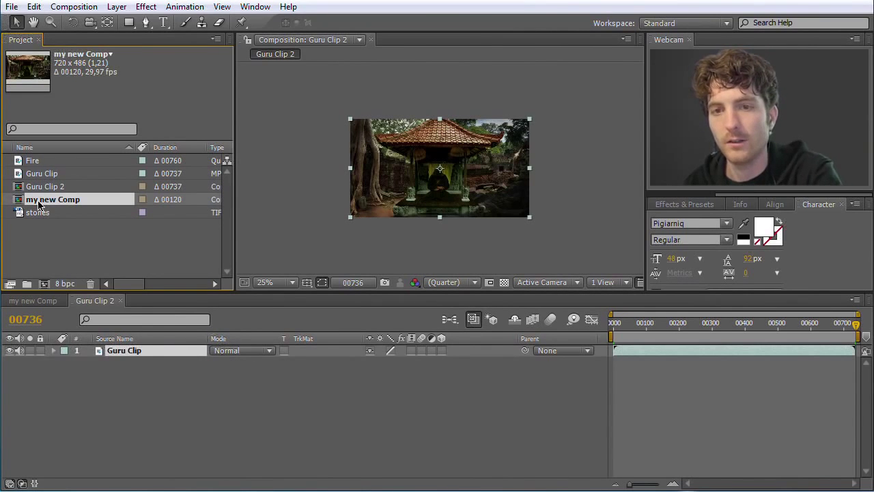
key(Delete)
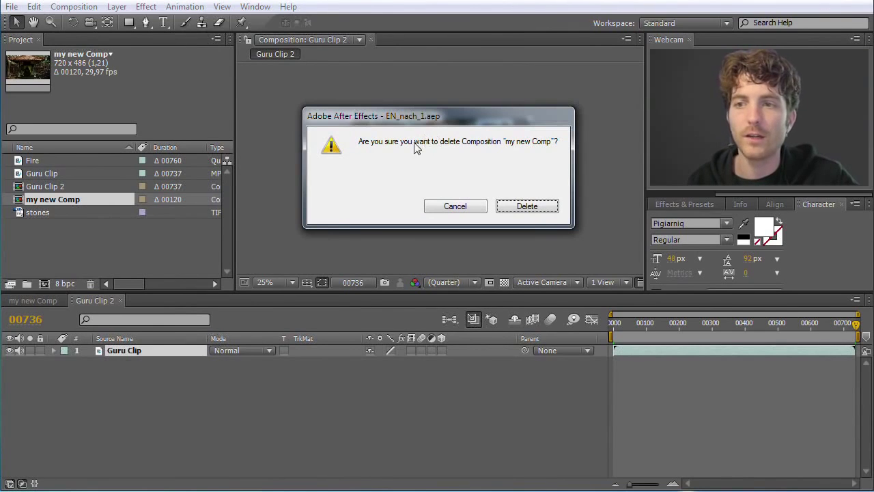
click(536, 206)
Rename the Guru Clip 2 composition to 'Guru Composition'
click(42, 189)
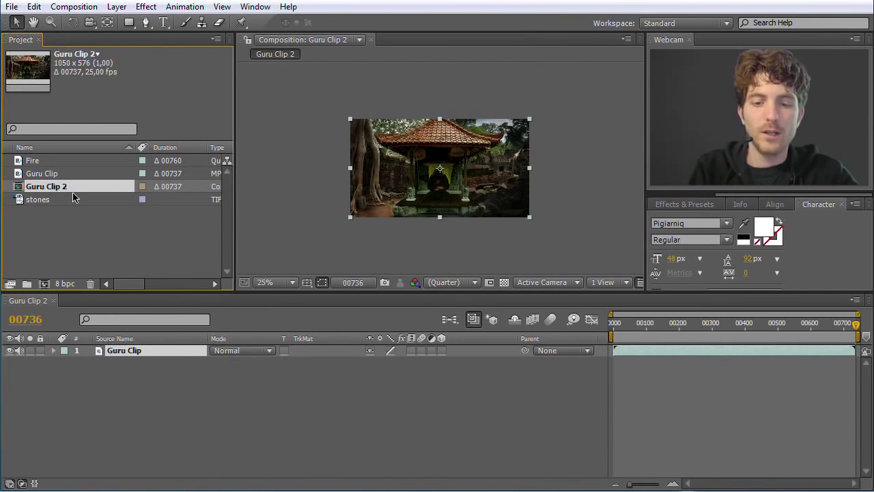
key(Return)
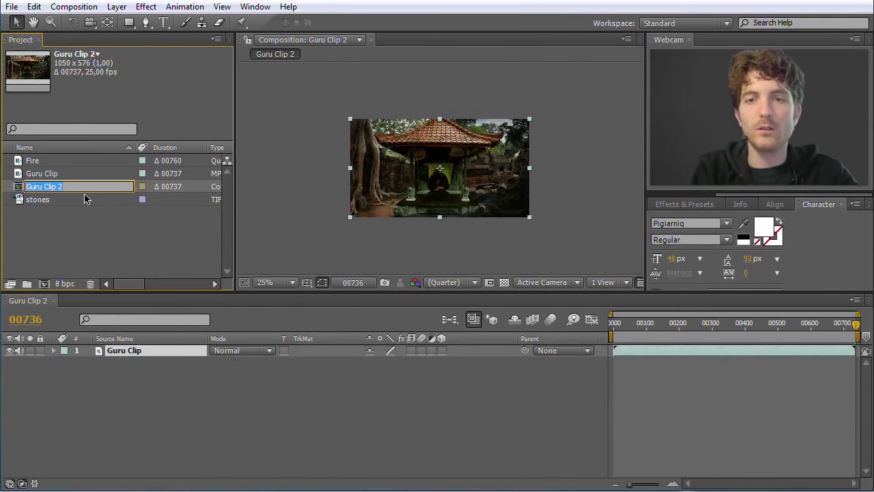
key(Home)
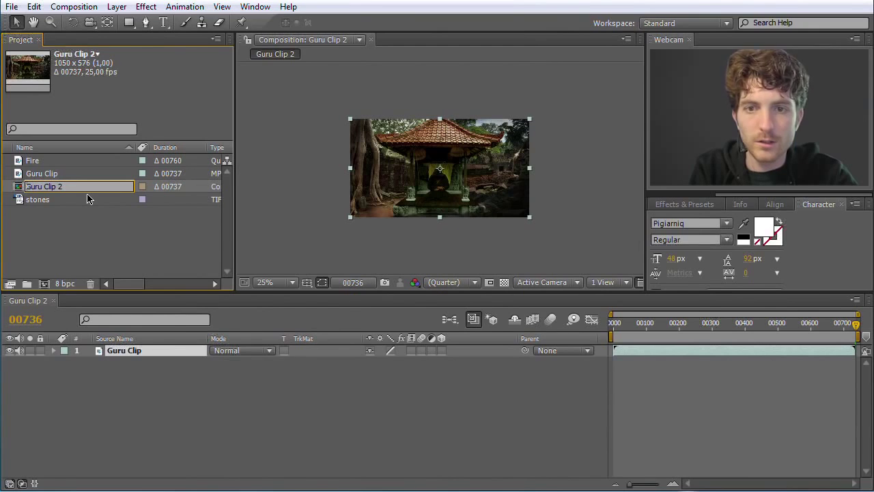
key(BackSpace)
key(BackSpace)
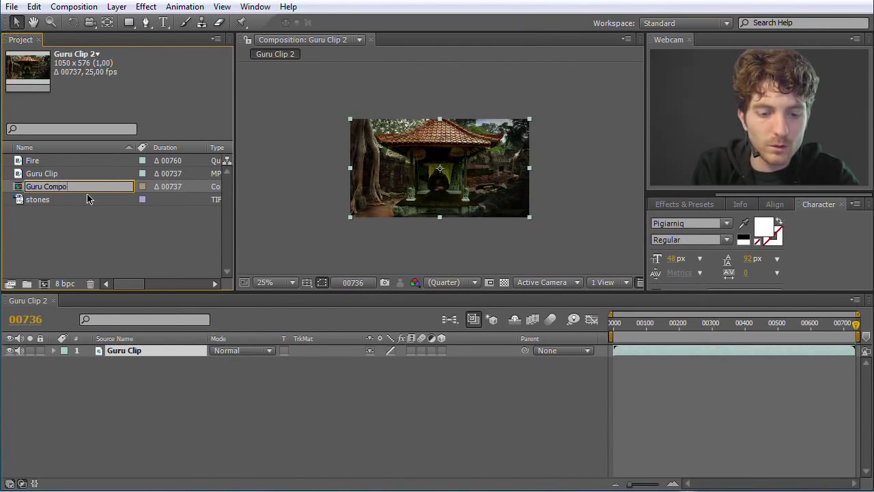
key(Return)
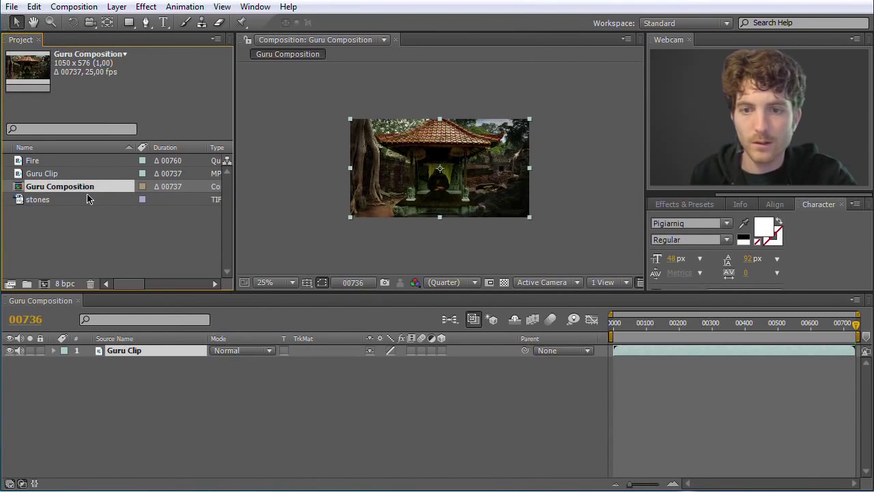
click(133, 371)
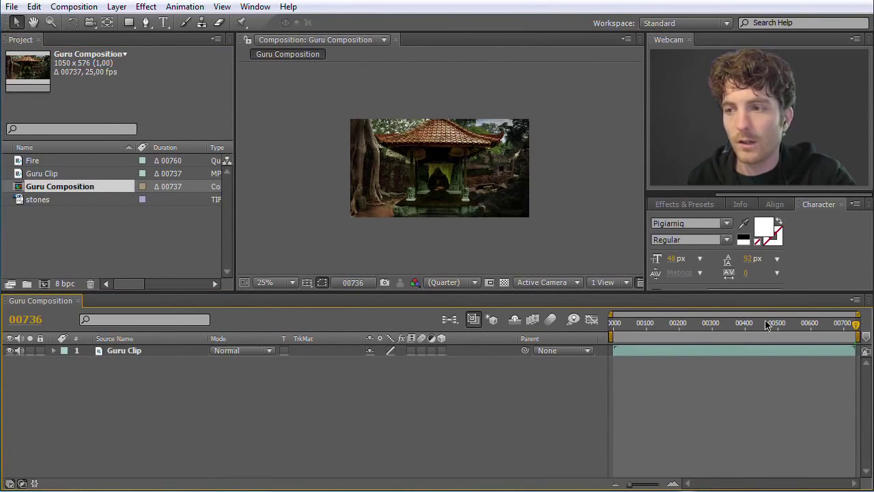
Scrub to frame 00606 and zoom the viewer to 50% to see the guru seated in the shrine
drag(855, 327, 733, 326)
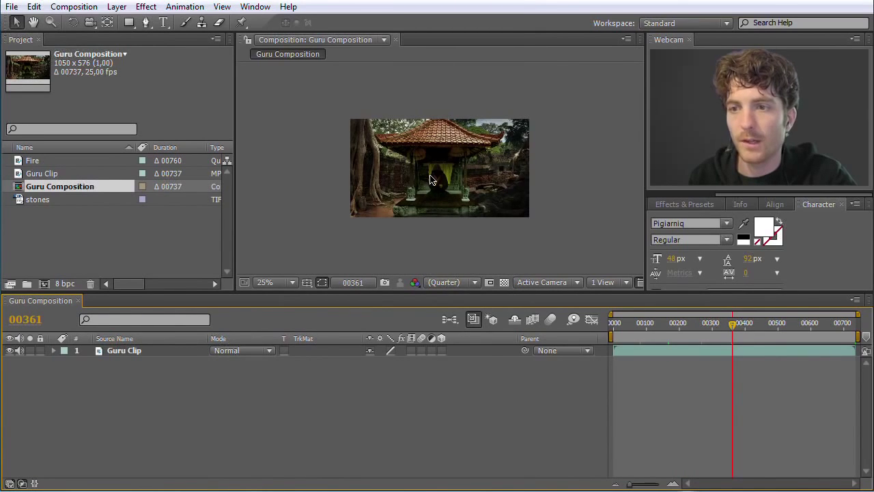
key(period)
key(period)
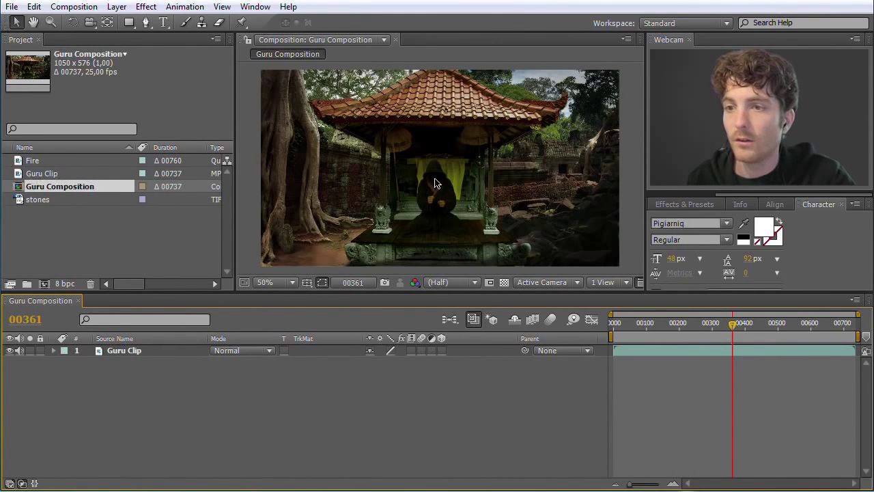
drag(734, 326, 813, 329)
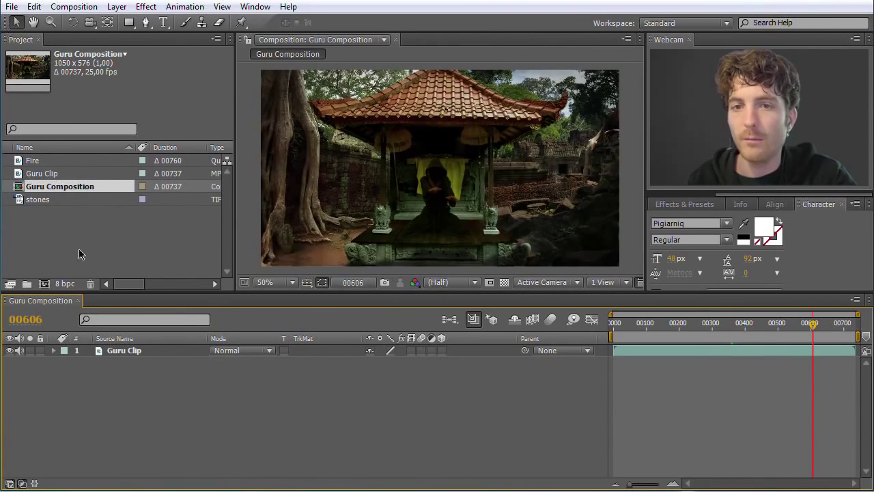
click(21, 163)
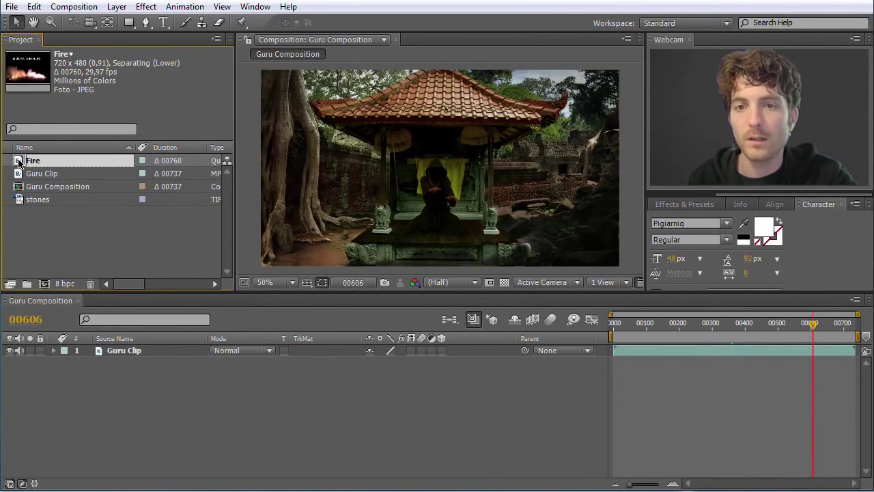
Drop the Fire footage into the timeline above Guru Clip and scrub back to preview it
drag(20, 162, 130, 351)
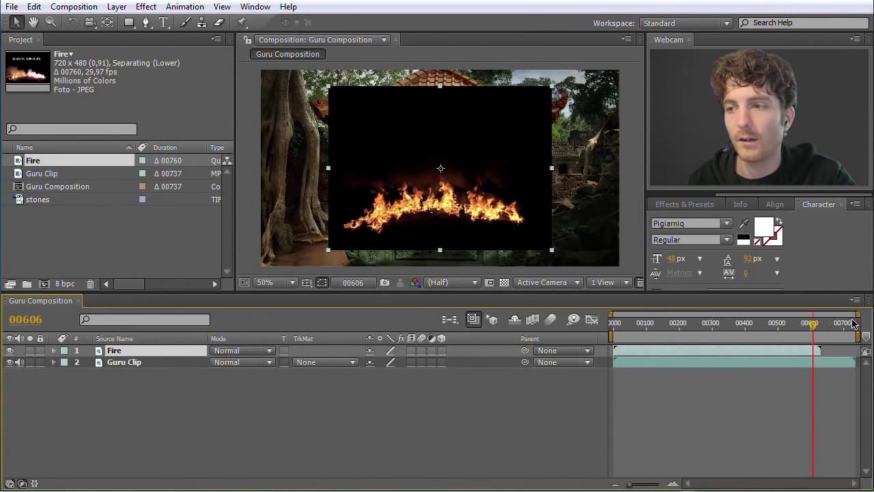
drag(813, 329, 663, 398)
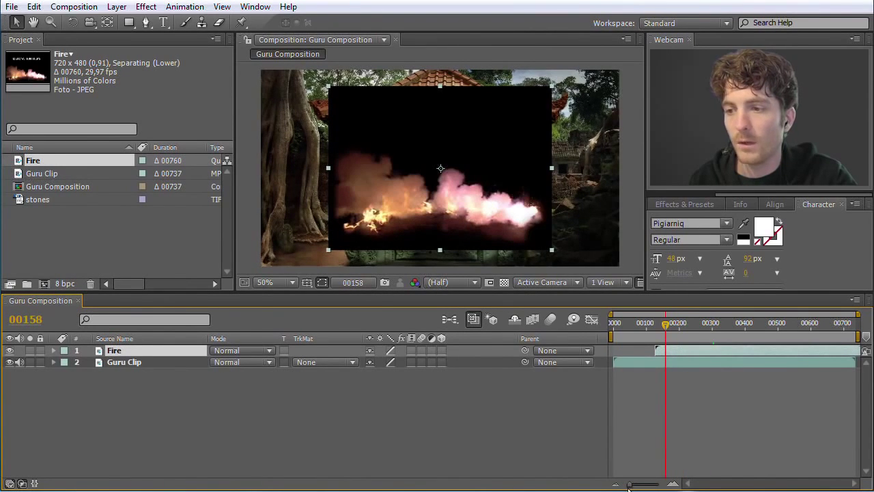
Zoom the time ruler in and out and scrub to frame 00394 where Fire plays
mouse_move(630, 485)
mouse_down()
mouse_move(656, 485)
mouse_move(643, 485)
mouse_up()
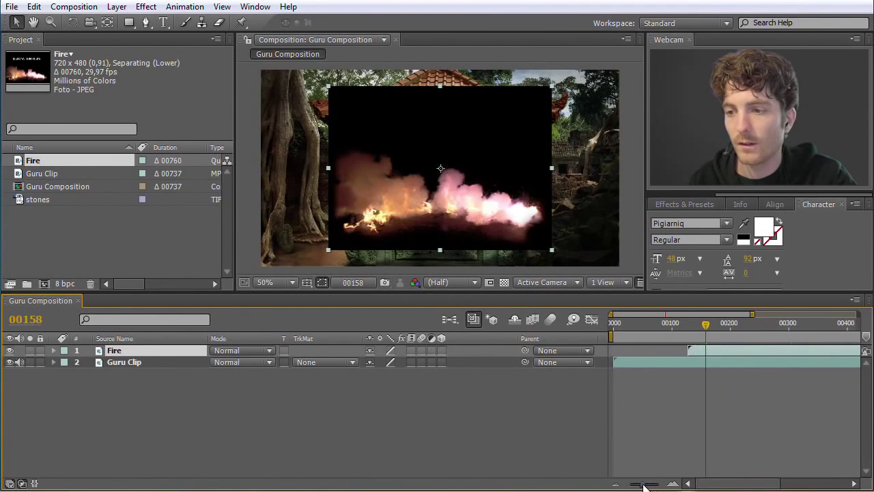
mouse_move(706, 326)
mouse_down()
mouse_move(722, 326)
mouse_move(690, 326)
mouse_up()
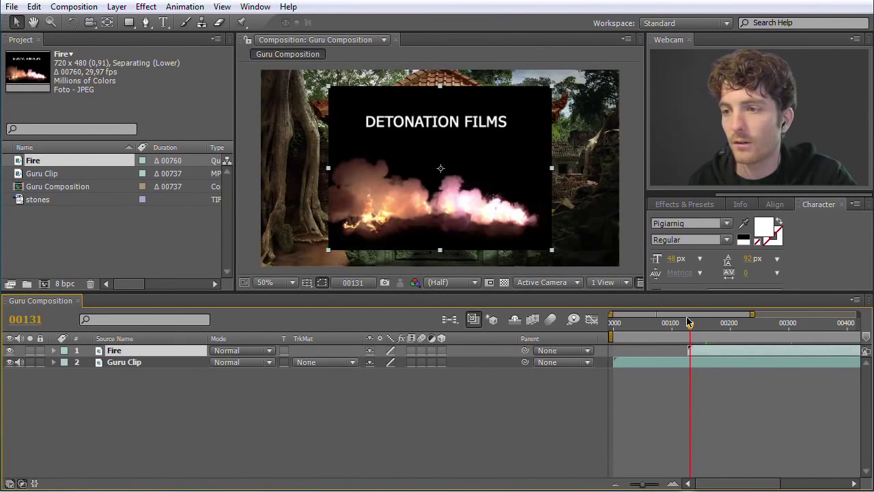
drag(693, 330, 697, 331)
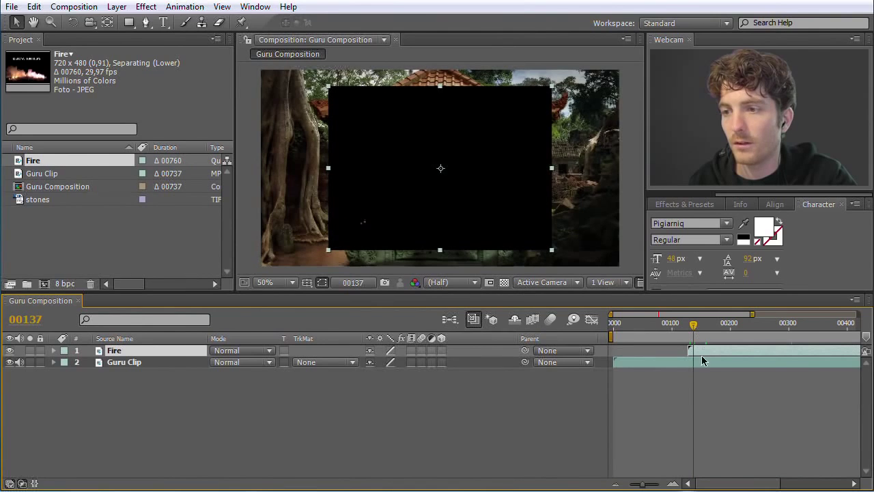
drag(642, 486, 649, 486)
drag(735, 328, 736, 331)
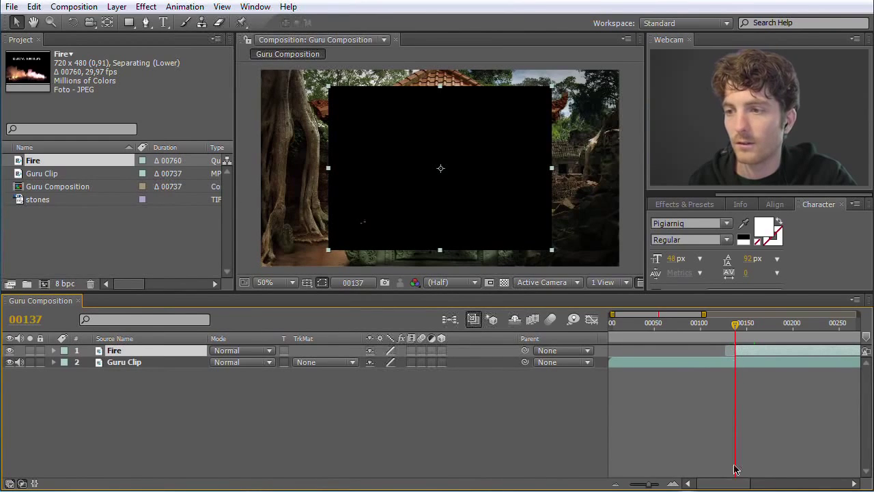
drag(646, 484, 627, 484)
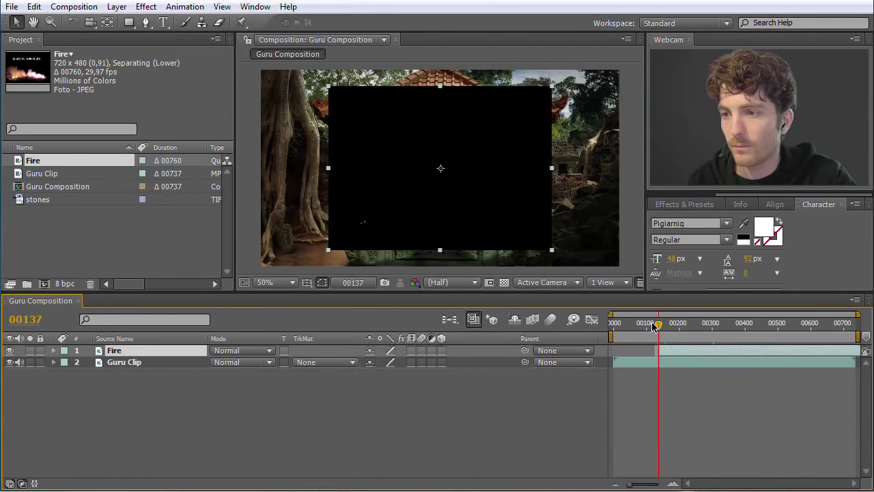
drag(661, 326, 747, 330)
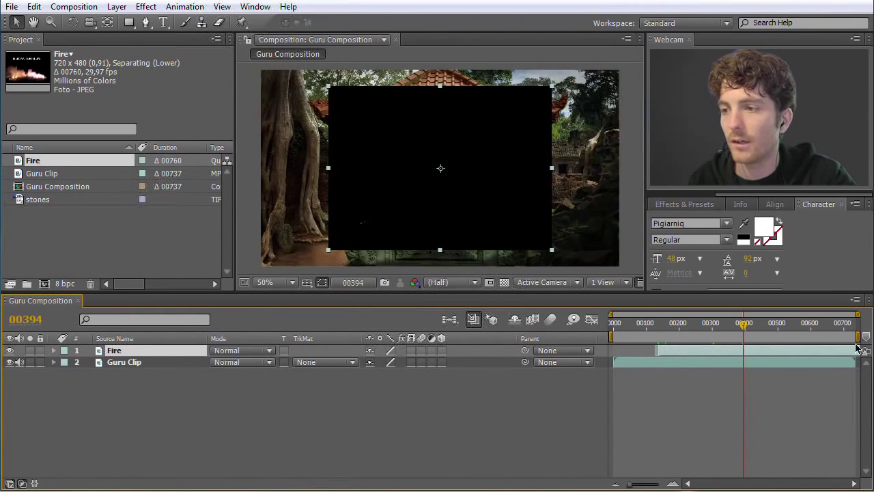
Slide the Fire layer bar to start near frame 00500 and nudge the flames slightly right
drag(782, 353, 772, 353)
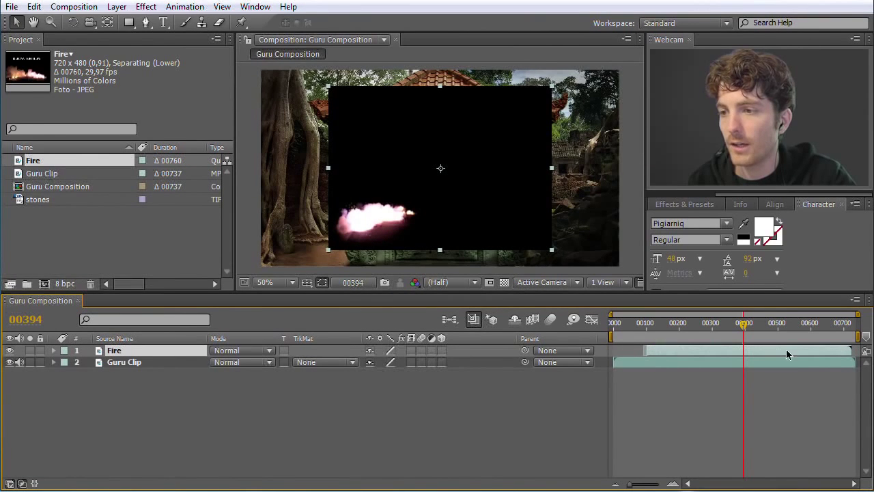
drag(853, 350, 730, 326)
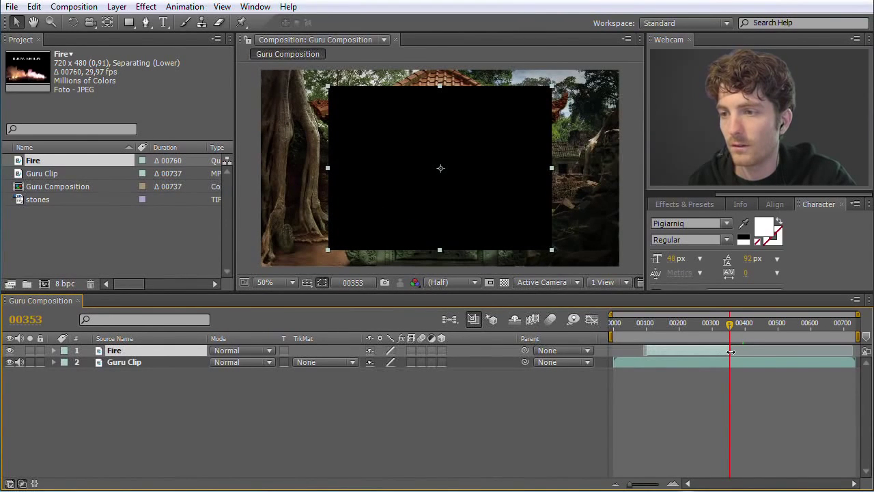
mouse_move(685, 350)
mouse_down()
mouse_move(813, 348)
mouse_move(792, 324)
mouse_move(834, 328)
mouse_move(825, 326)
mouse_up()
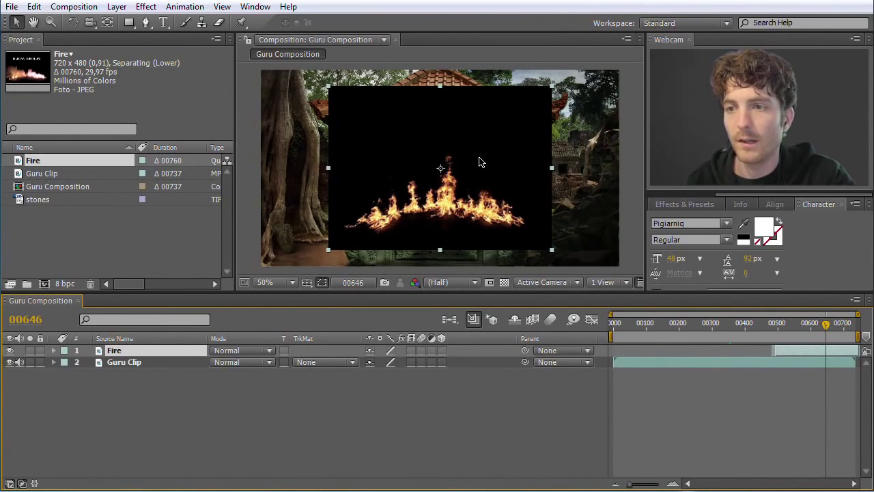
mouse_move(479, 162)
mouse_down()
mouse_move(480, 151)
mouse_move(478, 160)
mouse_move(457, 164)
mouse_move(517, 162)
mouse_move(476, 164)
mouse_move(469, 179)
mouse_move(430, 168)
mouse_move(483, 167)
mouse_up()
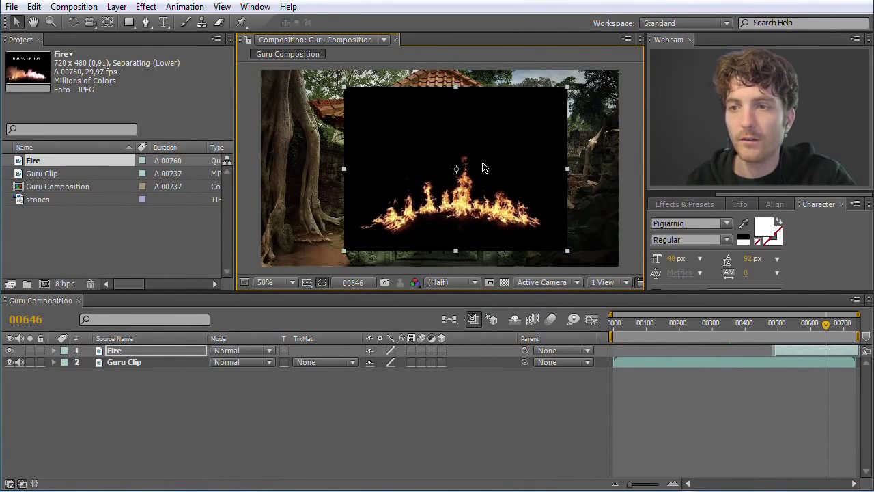
Twirl open the Fire layer's Transform properties
click(113, 353)
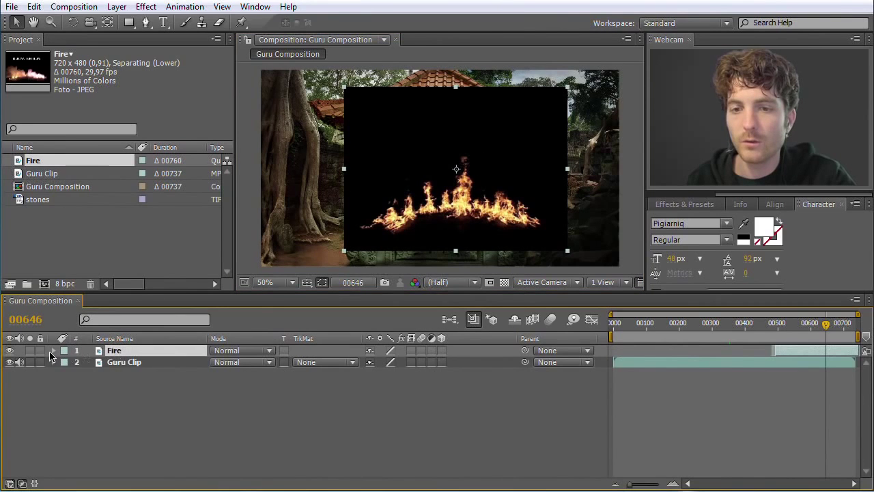
click(55, 351)
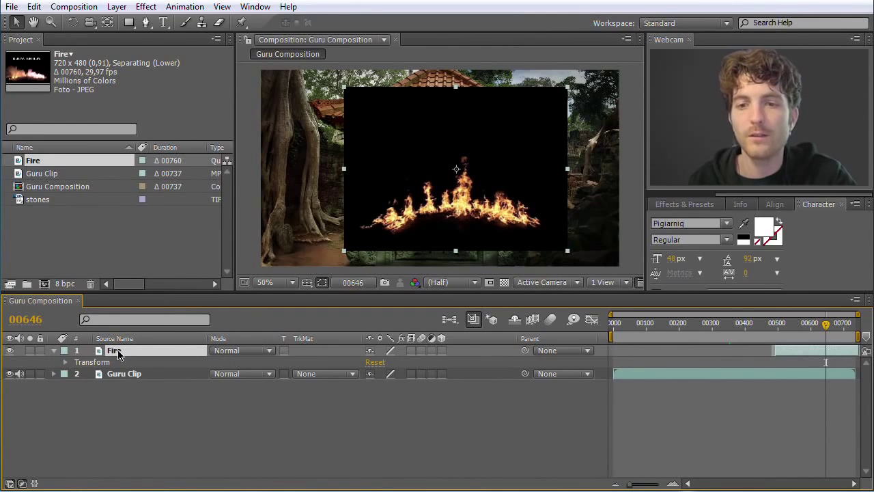
click(67, 363)
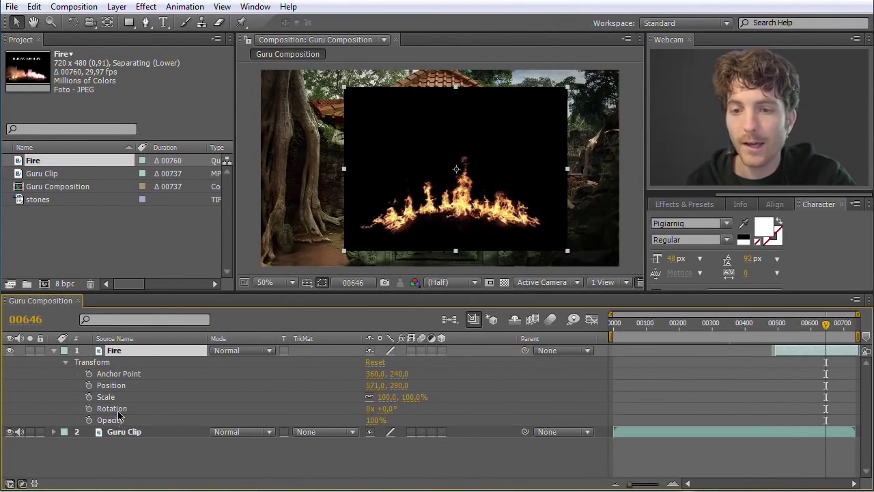
Reposition the flames, entering Position X 600, then scrubbing to 561, 274
mouse_move(429, 157)
mouse_down()
mouse_move(408, 156)
mouse_move(447, 157)
mouse_move(418, 155)
mouse_move(429, 153)
mouse_up()
drag(402, 220, 403, 201)
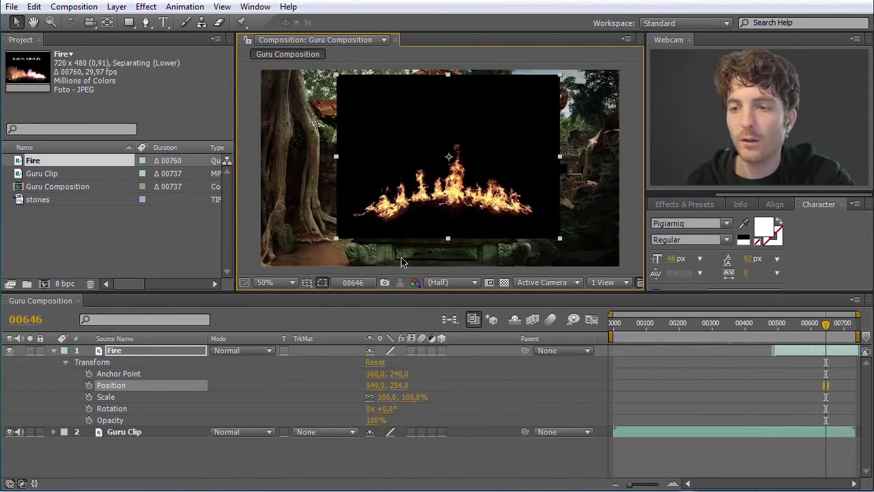
click(375, 385)
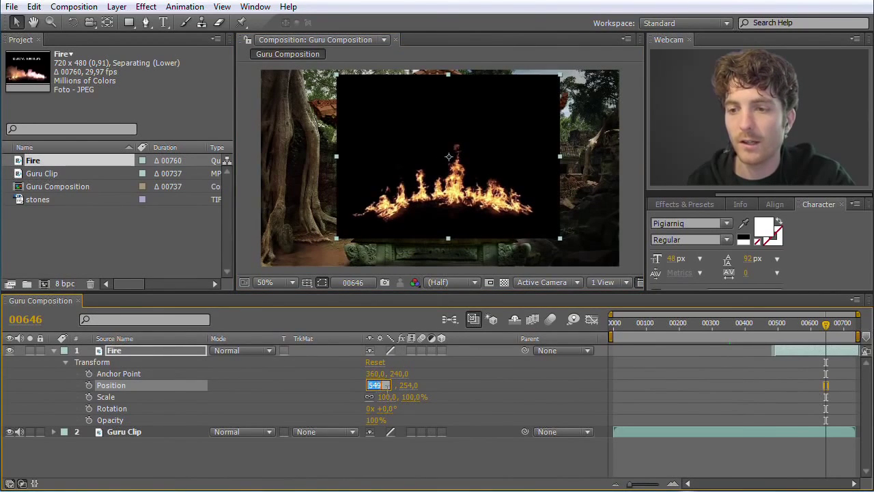
text(600)
key(Return)
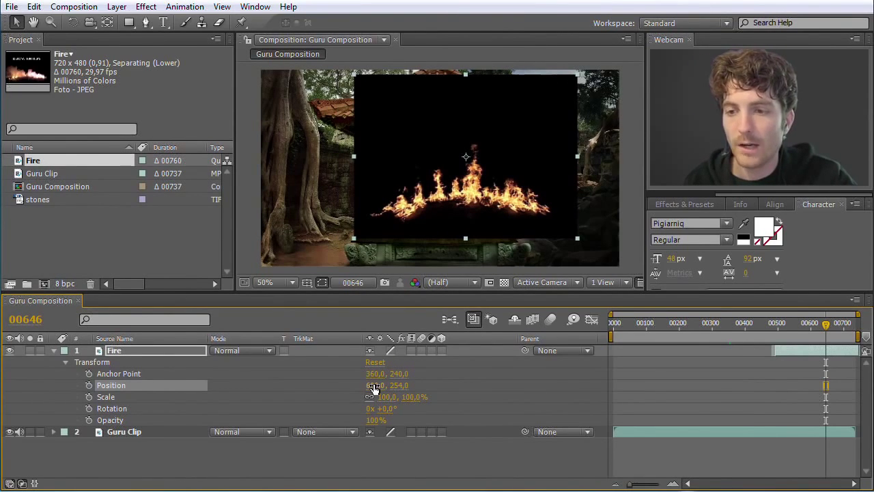
drag(373, 388, 410, 396)
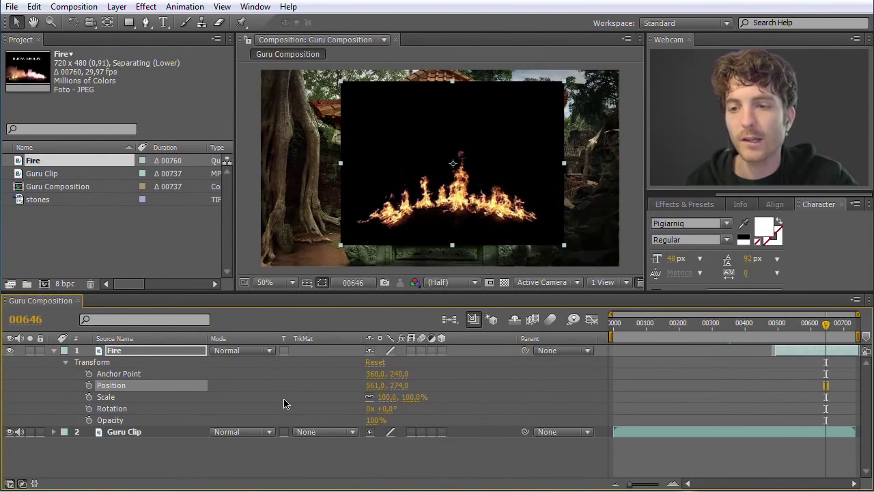
Shrink Fire's scale toward 81% and unlink the width and height proportions
mouse_move(387, 403)
mouse_down()
mouse_move(409, 402)
mouse_move(372, 403)
mouse_move(418, 403)
mouse_move(243, 403)
mouse_move(400, 409)
mouse_up()
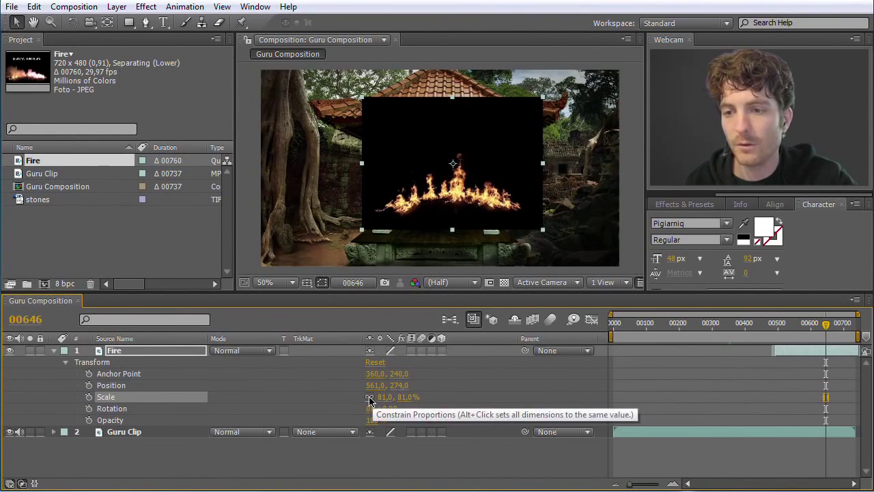
click(369, 400)
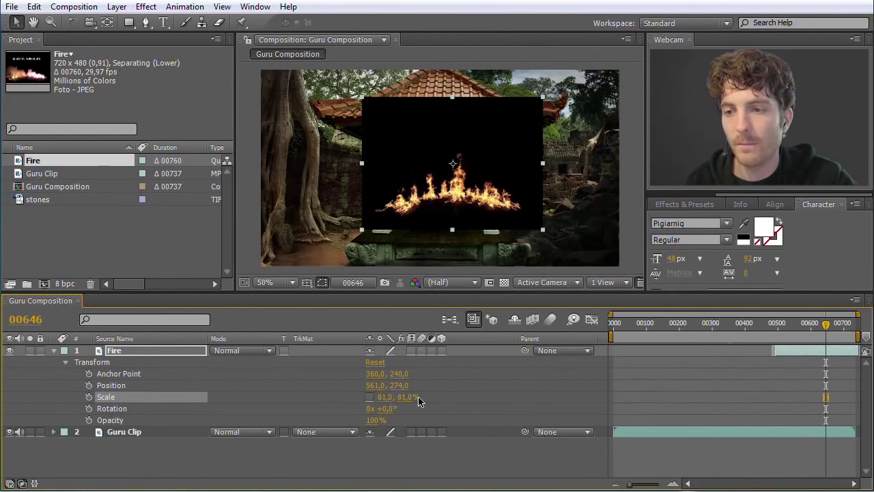
drag(413, 399, 277, 406)
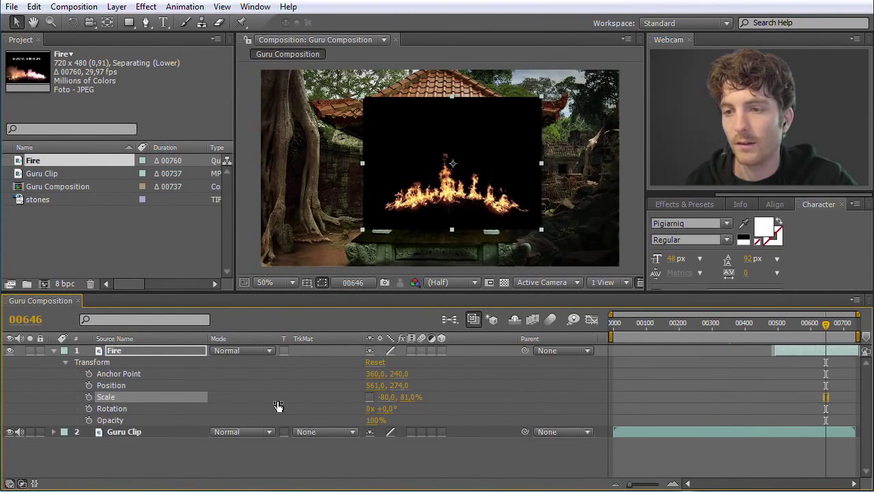
drag(828, 325, 785, 328)
drag(384, 401, 505, 403)
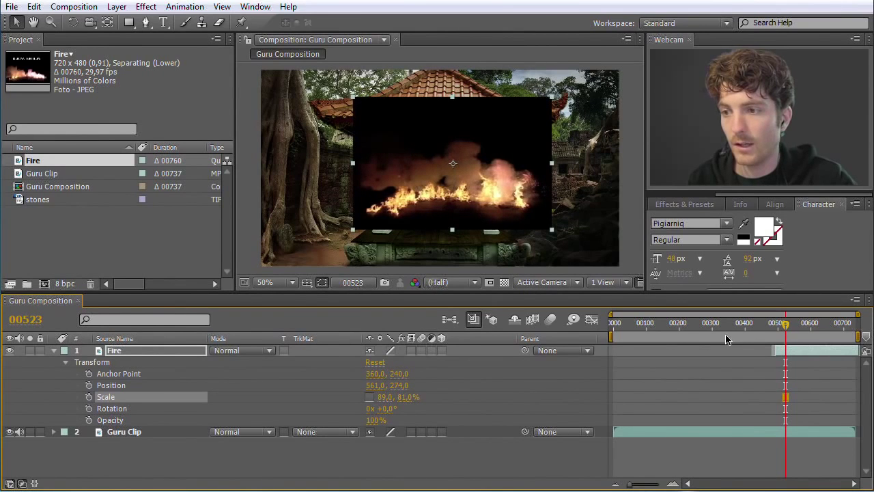
mouse_move(786, 330)
mouse_down()
mouse_move(771, 330)
mouse_move(786, 330)
mouse_up()
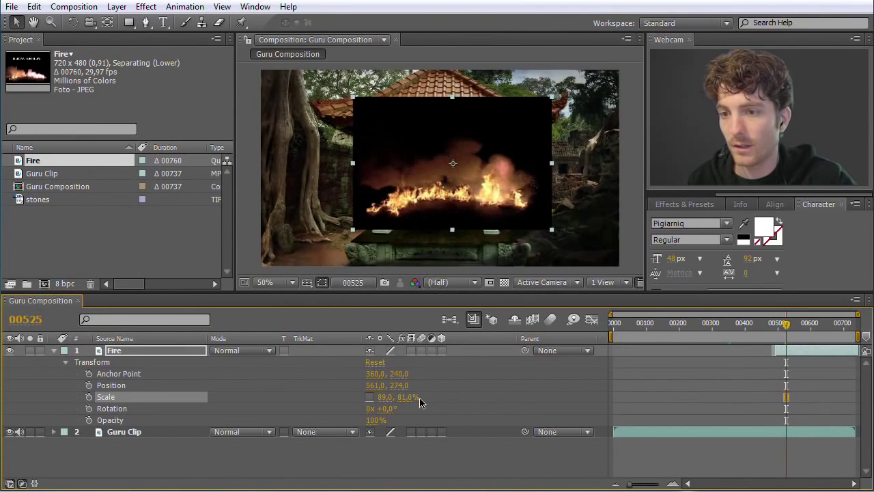
Set Fire's Scale width to -81 to mirror the flames, previewing across frames
click(385, 396)
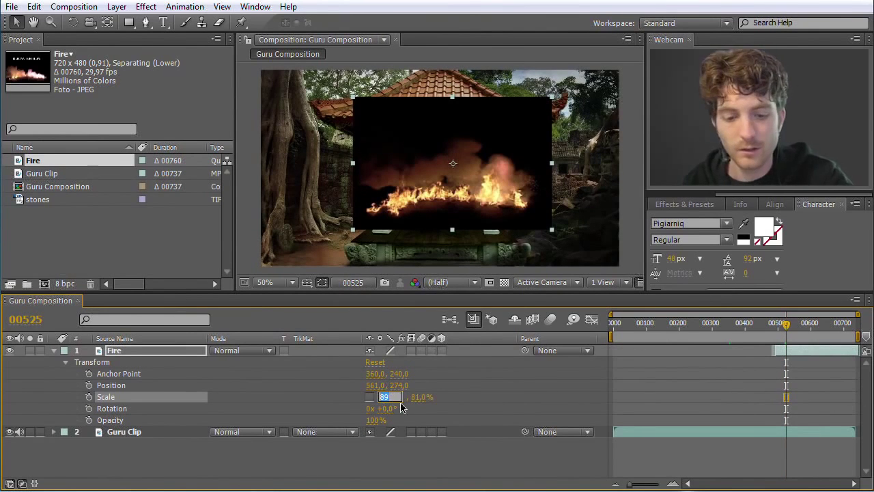
text(81)
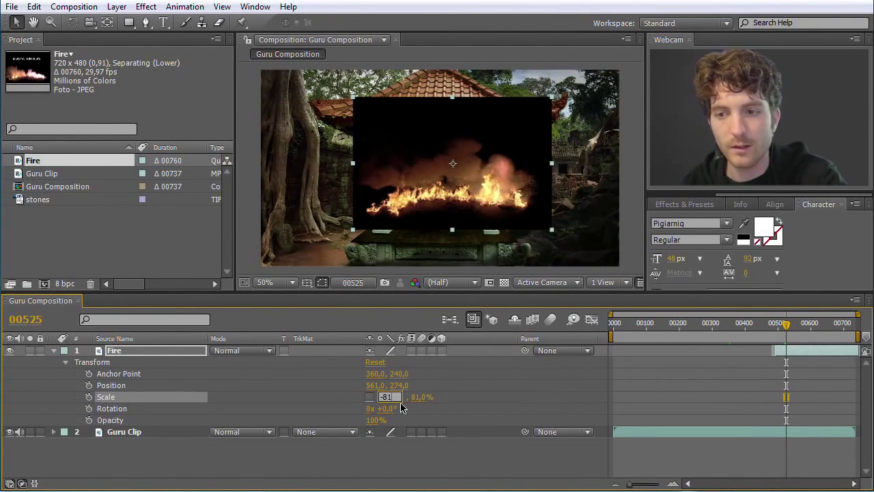
key(Return)
drag(789, 329, 810, 325)
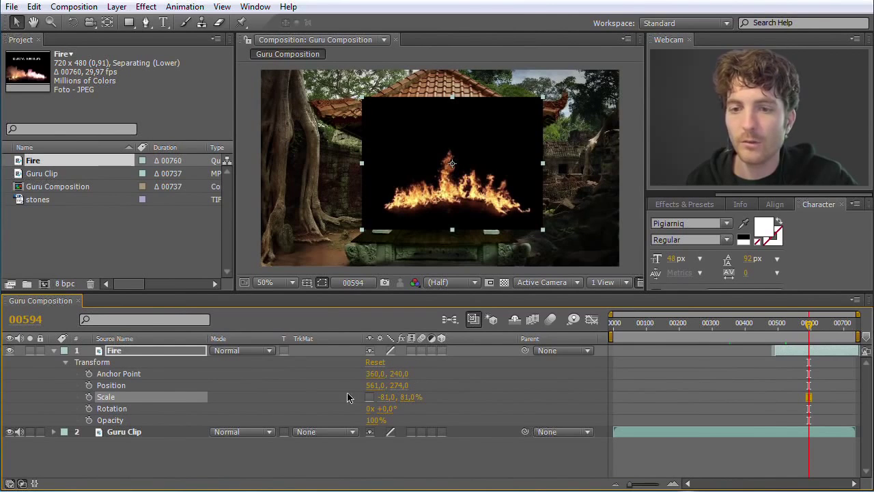
click(311, 409)
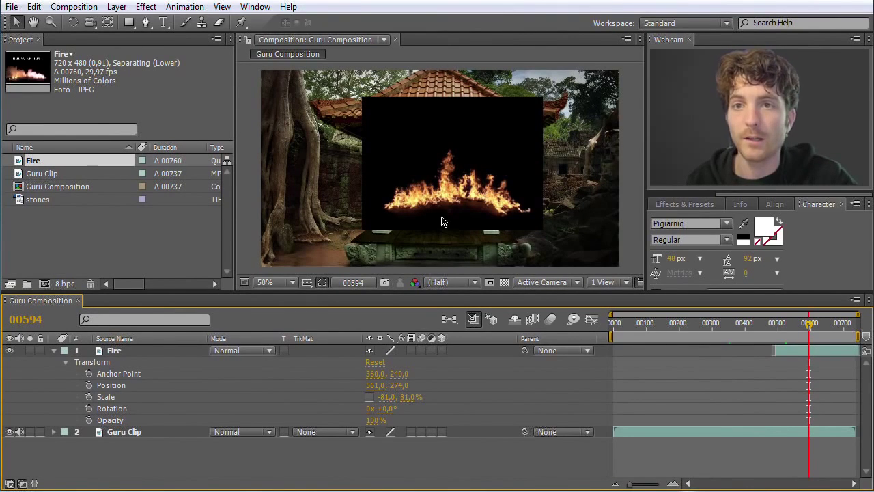
mouse_move(382, 412)
mouse_down()
mouse_move(390, 414)
mouse_move(370, 410)
mouse_move(537, 417)
mouse_move(385, 422)
mouse_move(383, 412)
mouse_up()
Reset Fire's rotation to 0, then move anchor point to 157, 240 and position to 598, 274
click(383, 412)
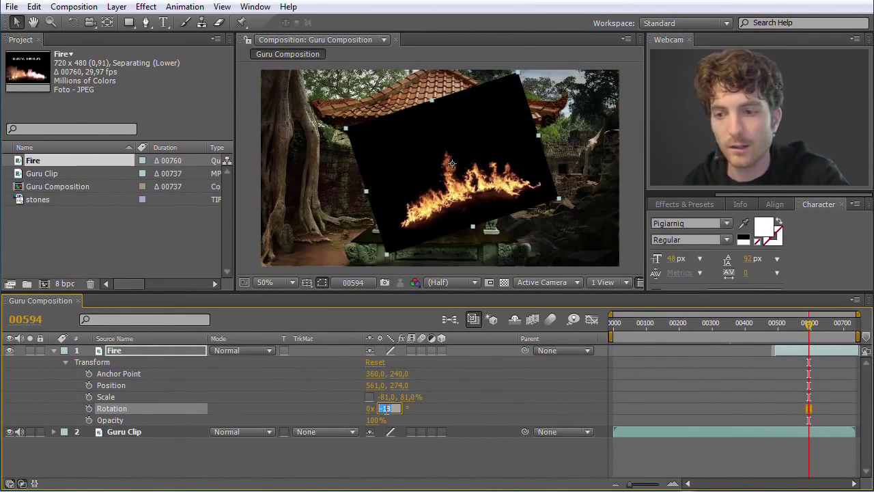
text(0)
key(Return)
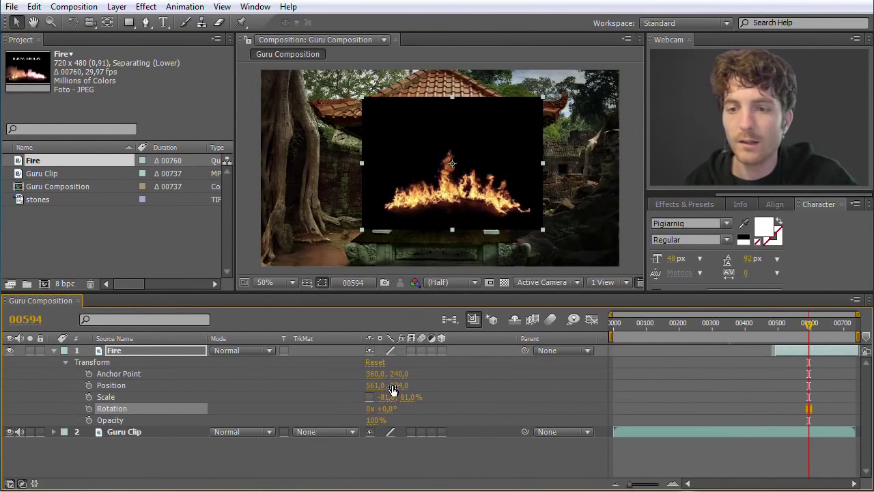
click(116, 375)
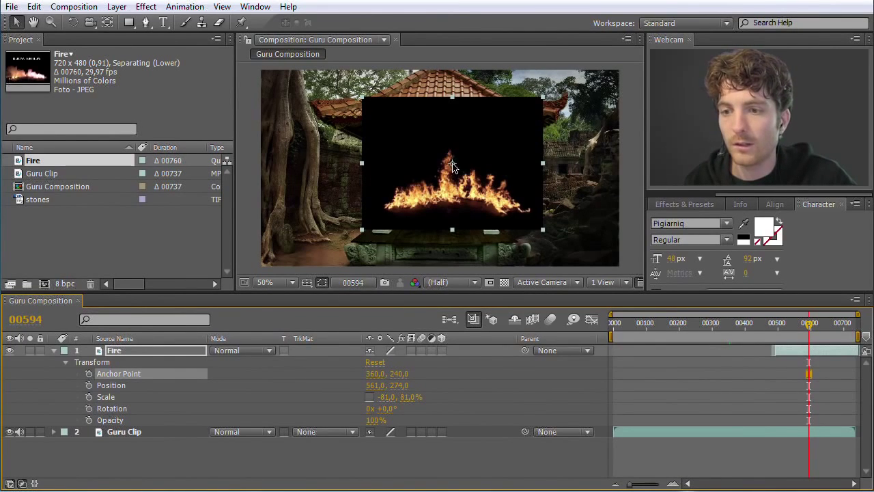
drag(375, 373, 252, 385)
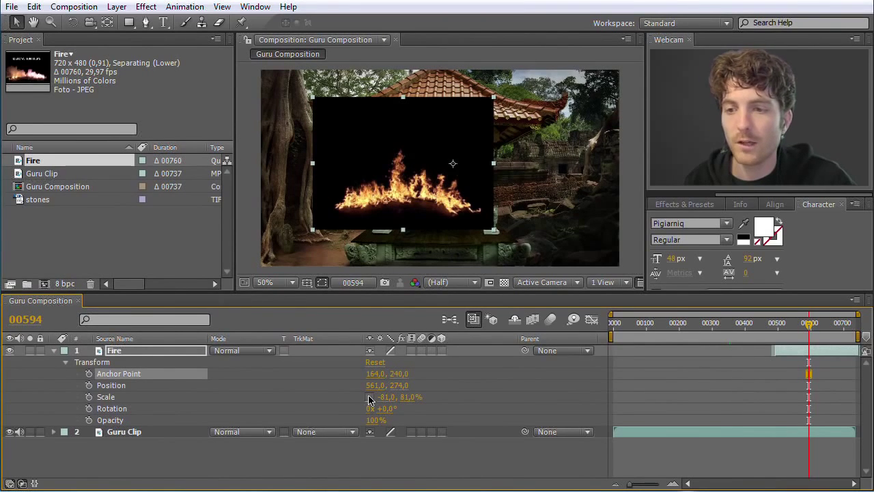
mouse_move(374, 385)
mouse_down()
mouse_move(444, 390)
mouse_move(380, 381)
mouse_move(431, 380)
mouse_move(328, 382)
mouse_move(396, 382)
mouse_move(374, 381)
mouse_up()
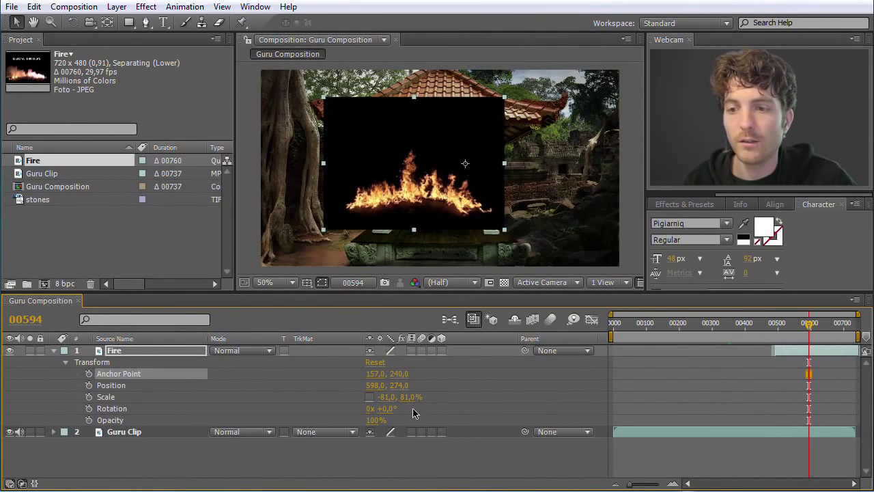
Return rotation to 0° after a test tilt and add a 100% Opacity keyframe
mouse_move(387, 410)
mouse_down()
mouse_move(371, 415)
mouse_move(404, 415)
mouse_move(393, 416)
mouse_up()
click(388, 410)
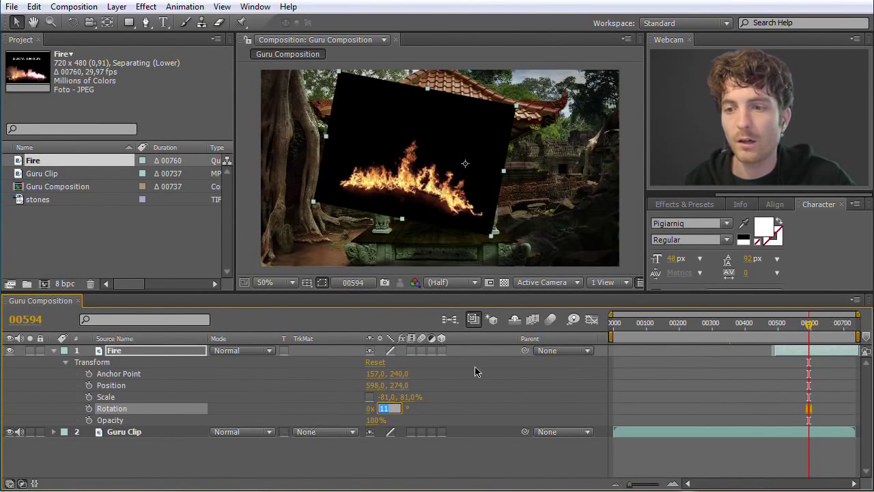
text(0)
key(Return)
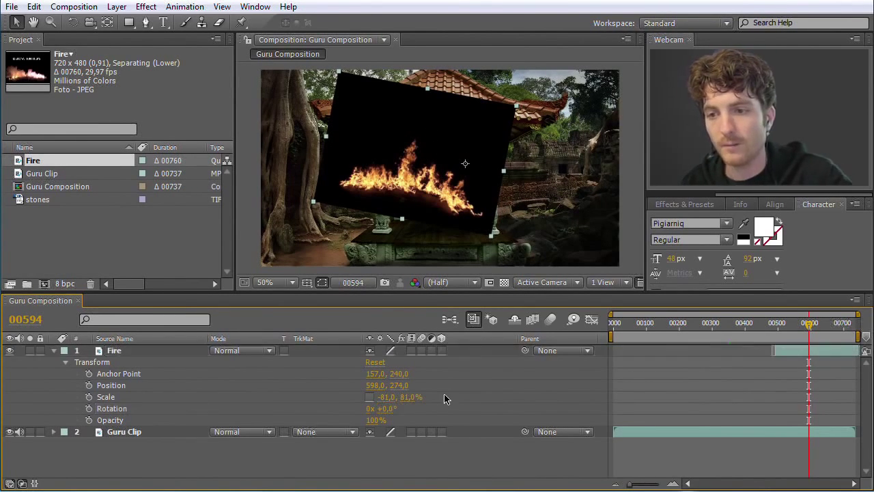
drag(374, 421, 402, 426)
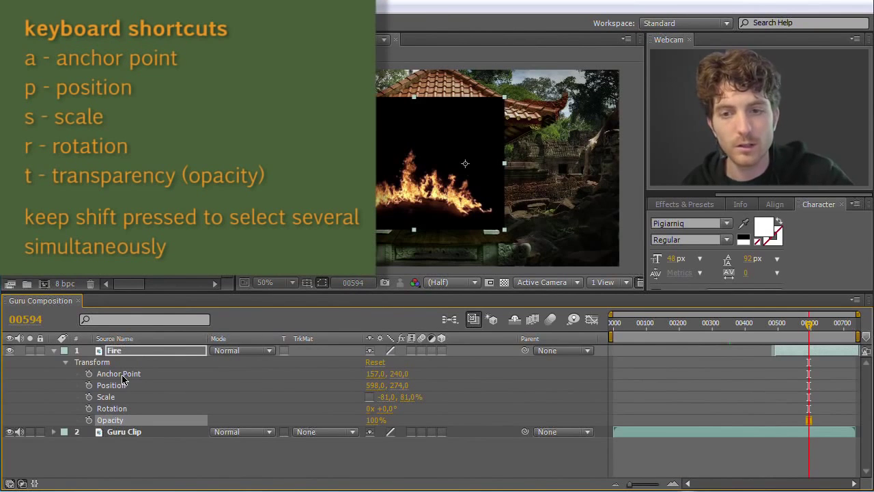
Solo Fire's properties with A, P, S, R, T, then add Position and Anchor Point to Opacity
key(a)
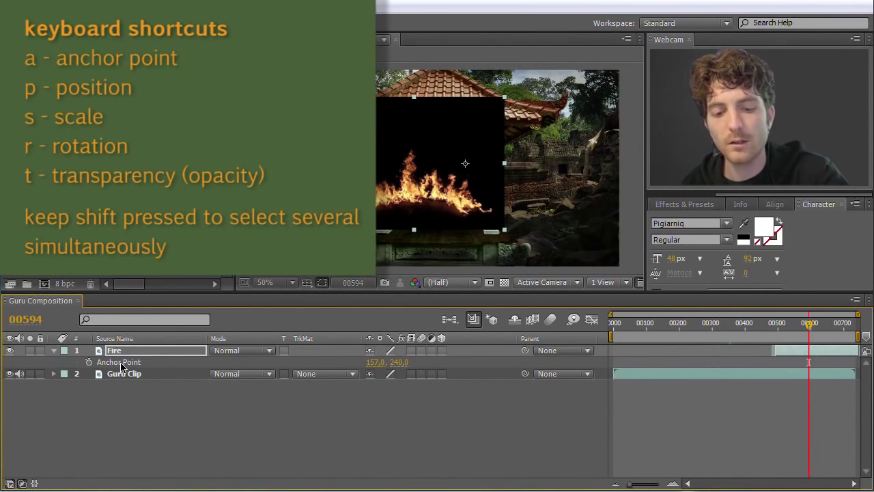
key(p)
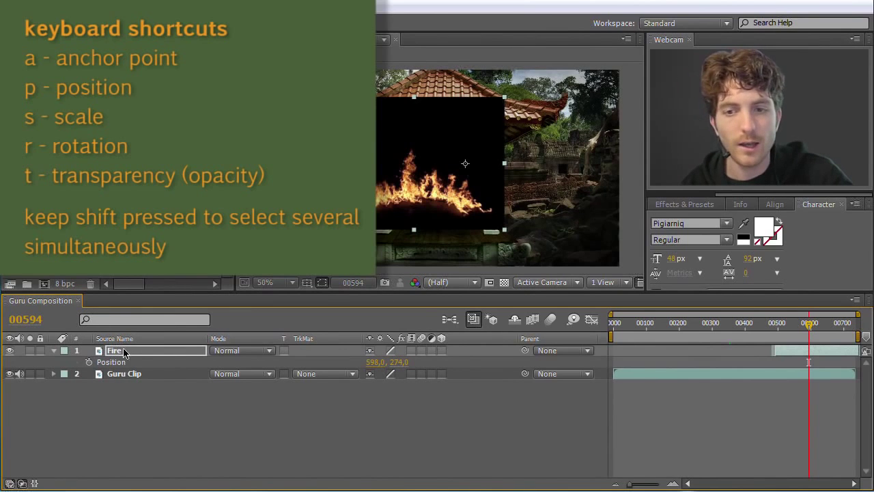
key(s)
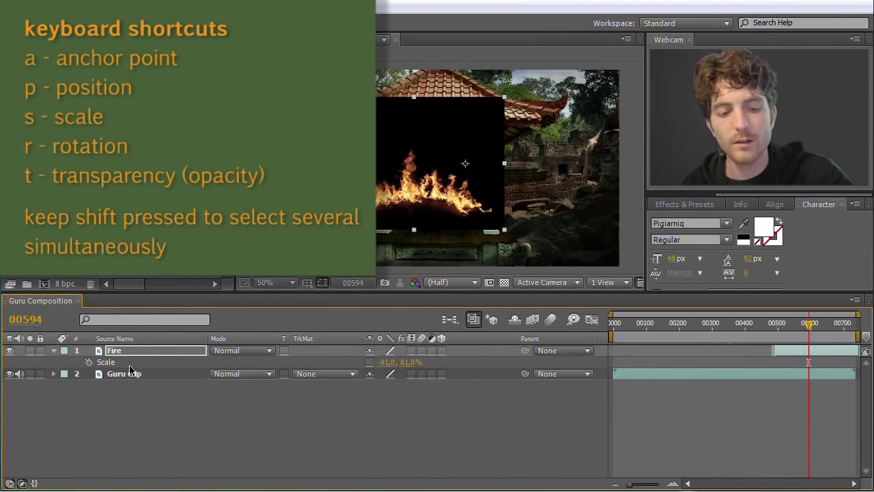
key(r)
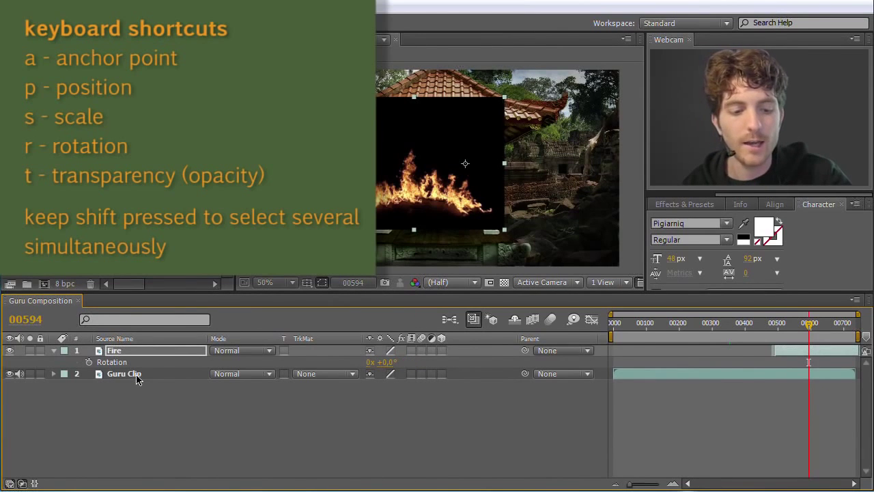
key(t)
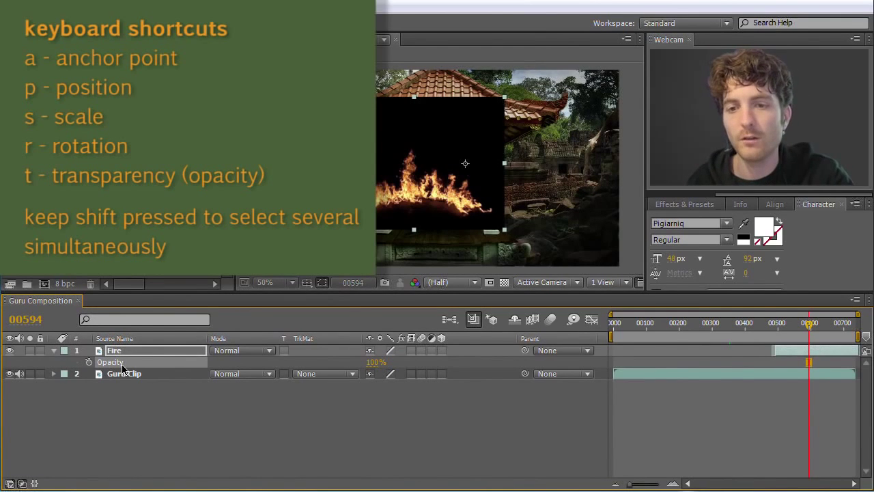
key(t)
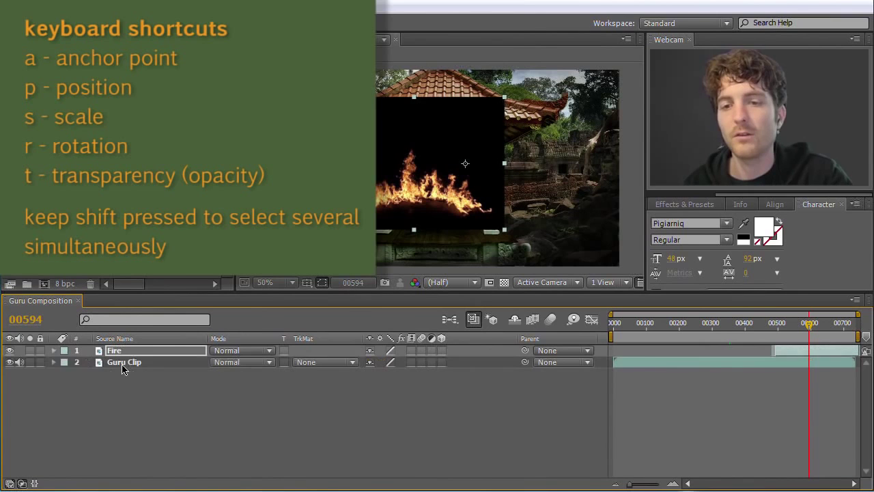
key(t)
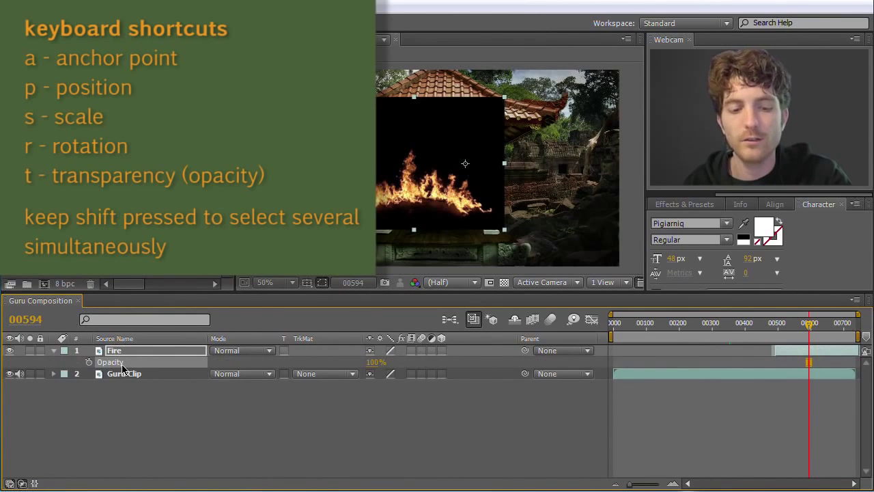
key(t)
key(g)
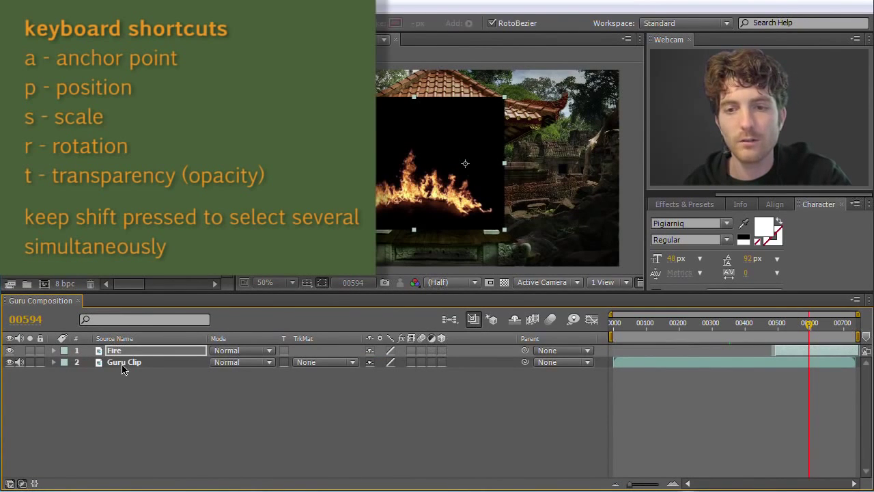
key(t)
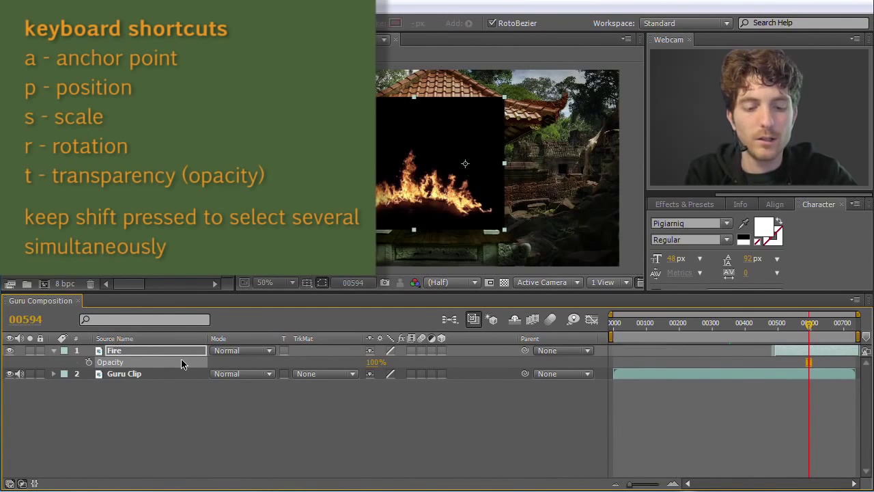
key(shift+p)
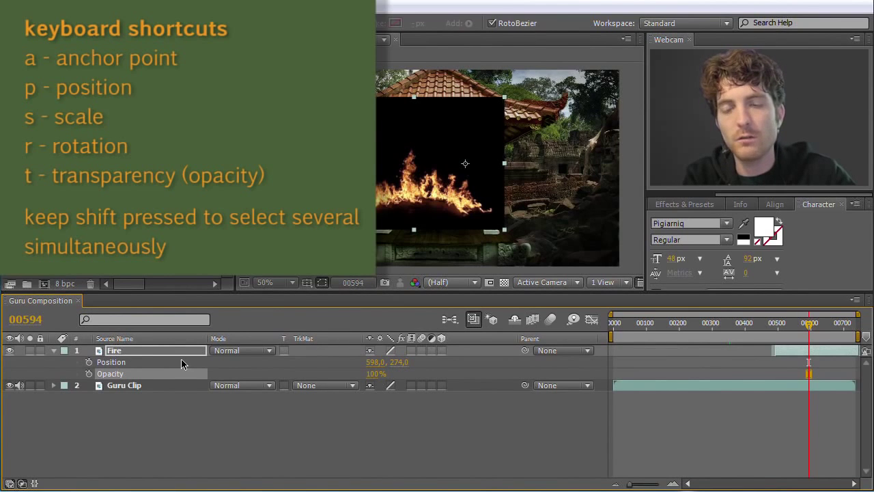
key(shift+a)
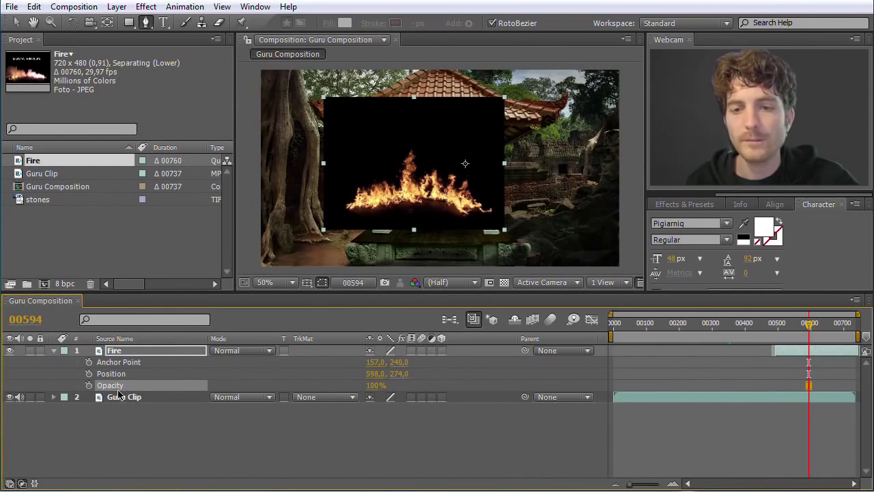
Twirl the Guru Clip layer's Transform properties open and closed again
click(53, 397)
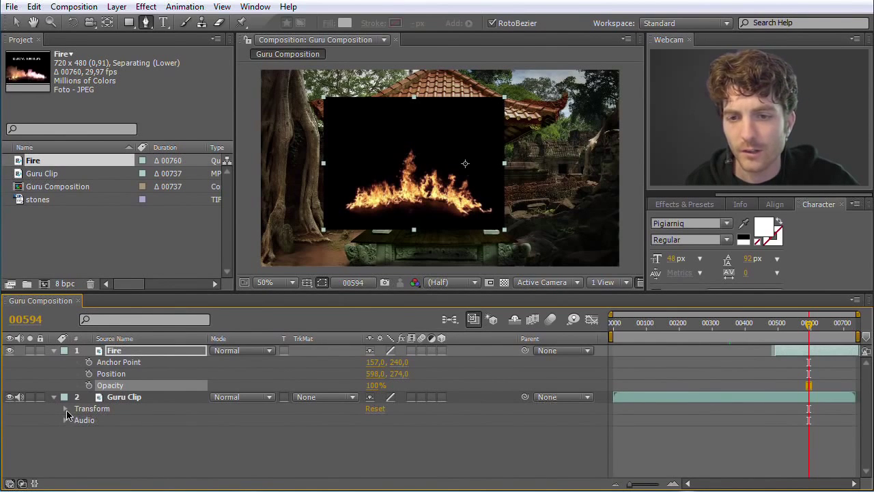
click(65, 408)
click(62, 409)
click(54, 397)
Show only Position for Fire (598, 274) and Guru Clip (525, 288), then deselect
click(131, 351)
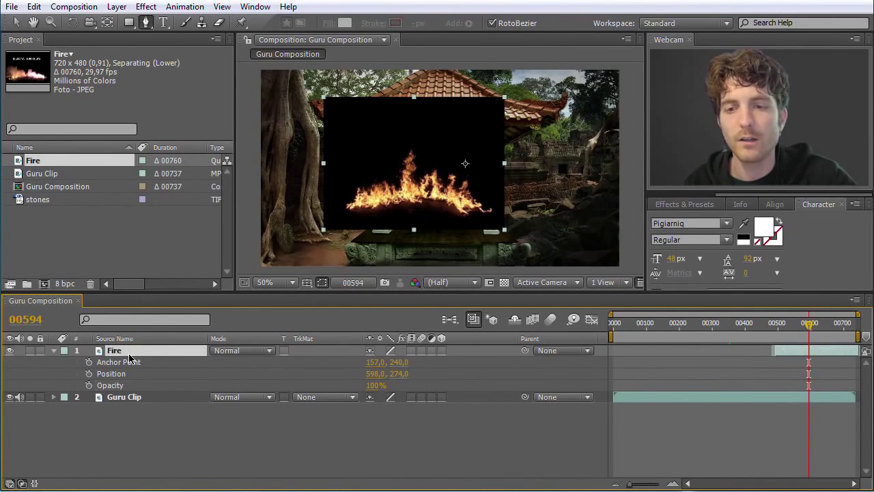
shift+click(130, 397)
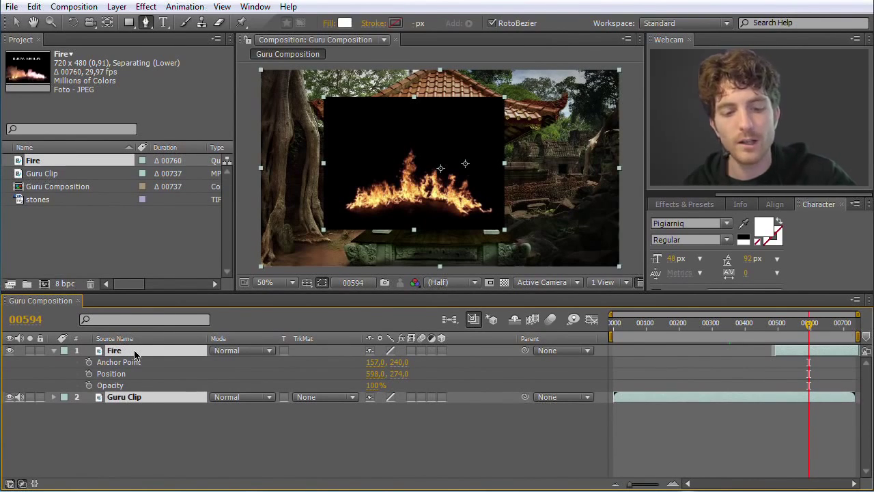
key(ctrl+grave)
key(p)
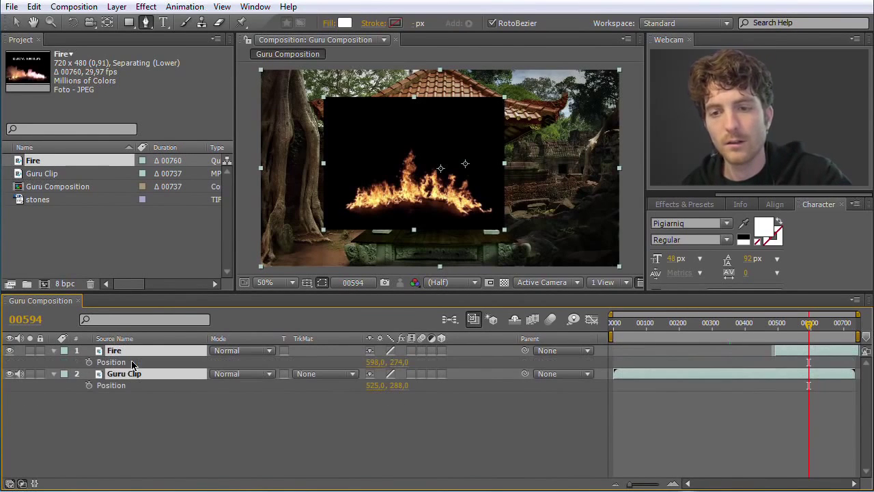
click(140, 403)
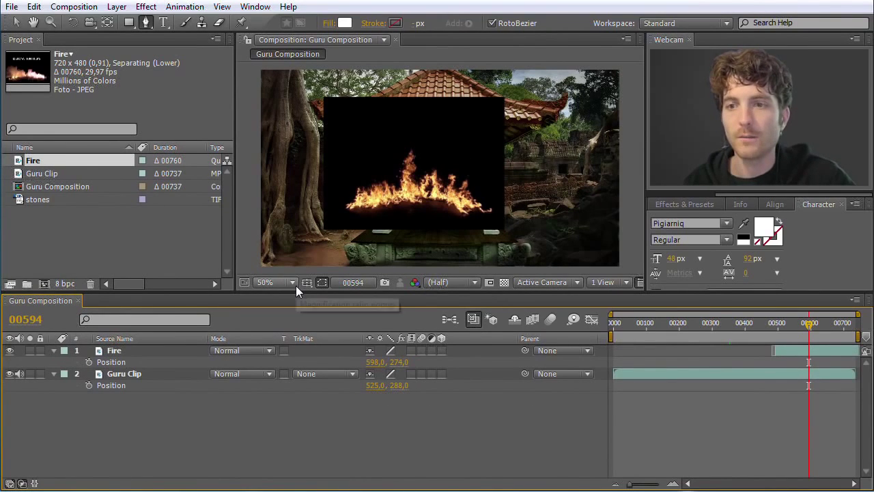
click(116, 352)
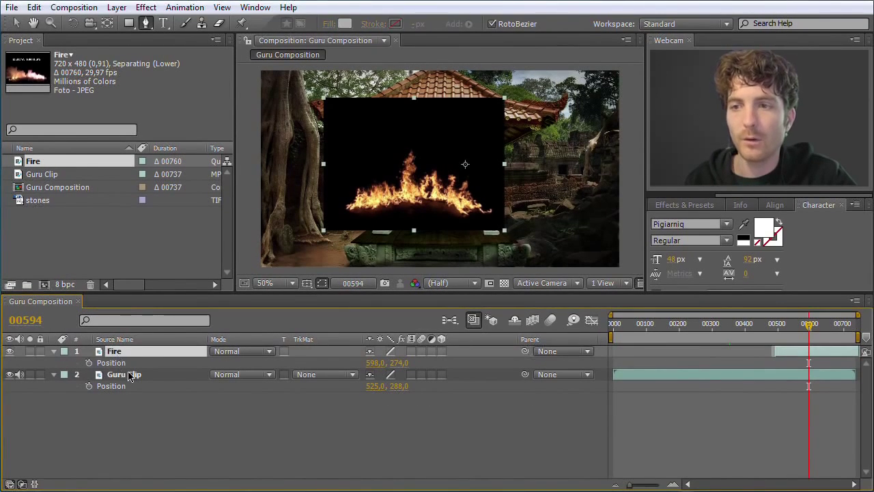
click(99, 255)
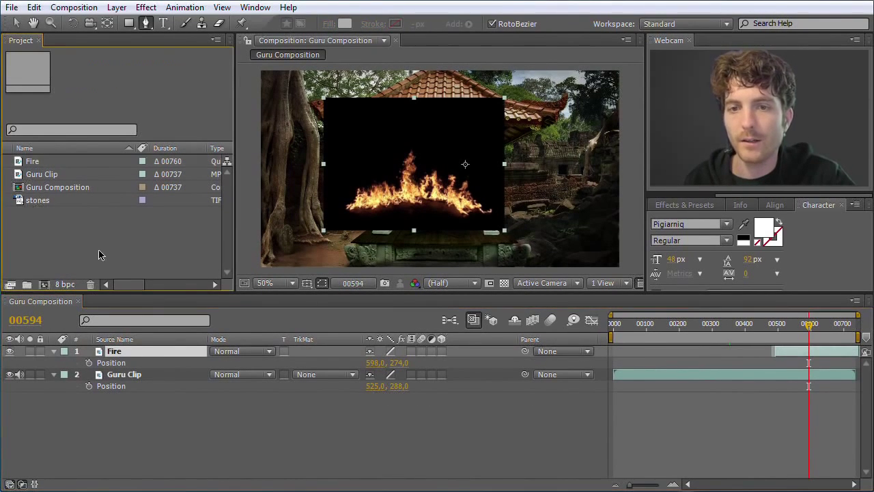
Add the stones image to Guru Composition and move its layer above Guru Clip
click(22, 201)
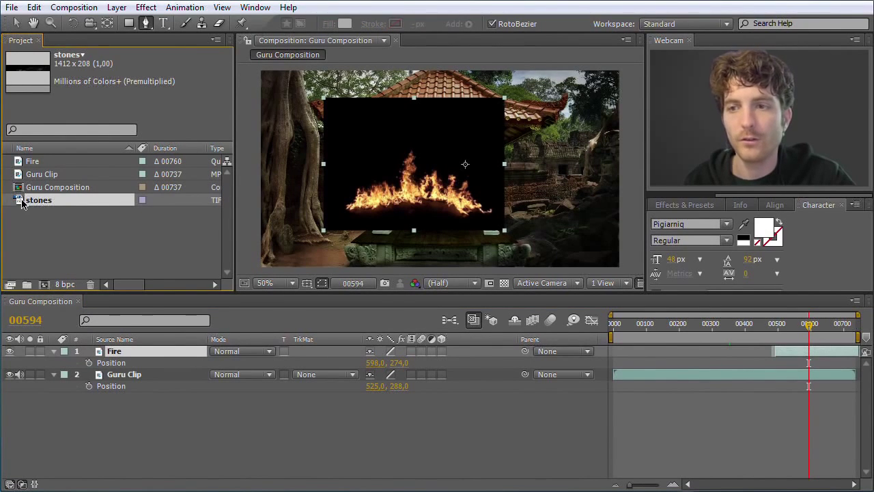
drag(37, 240, 110, 389)
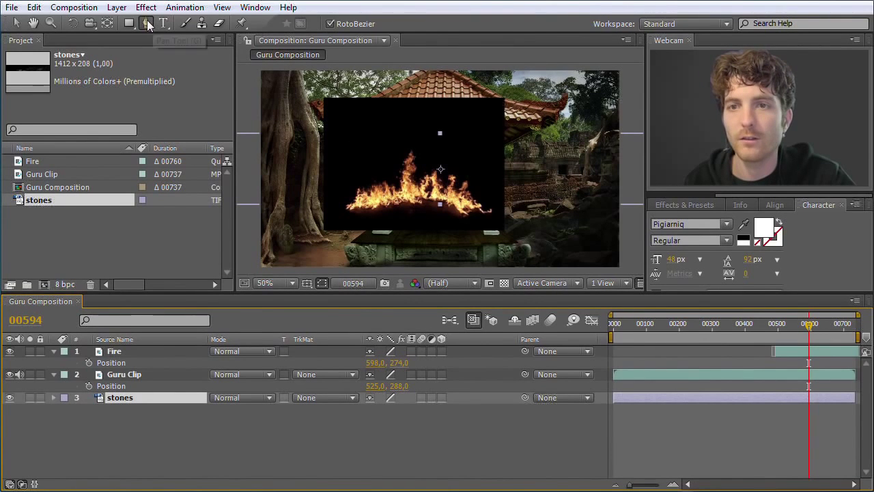
click(17, 23)
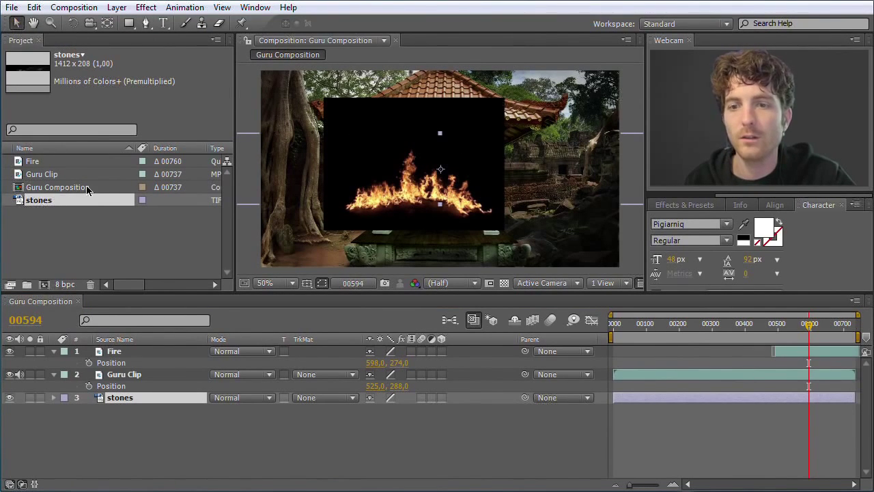
click(172, 444)
click(130, 399)
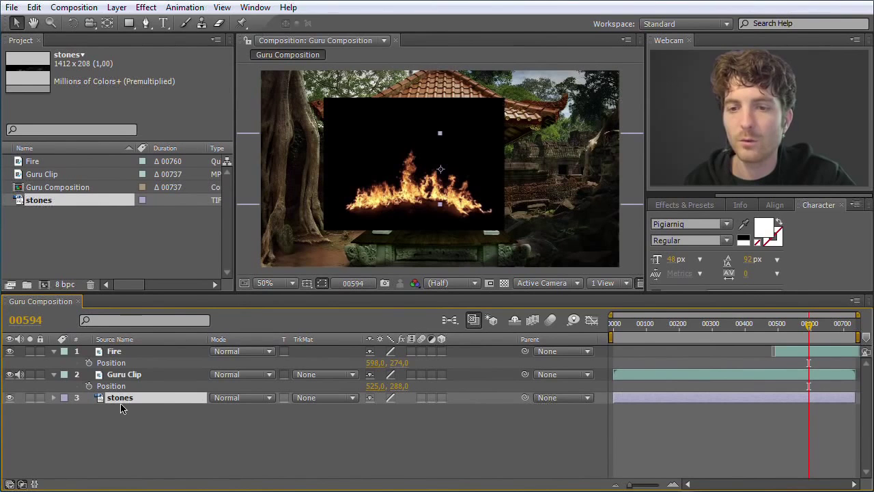
drag(121, 405, 126, 369)
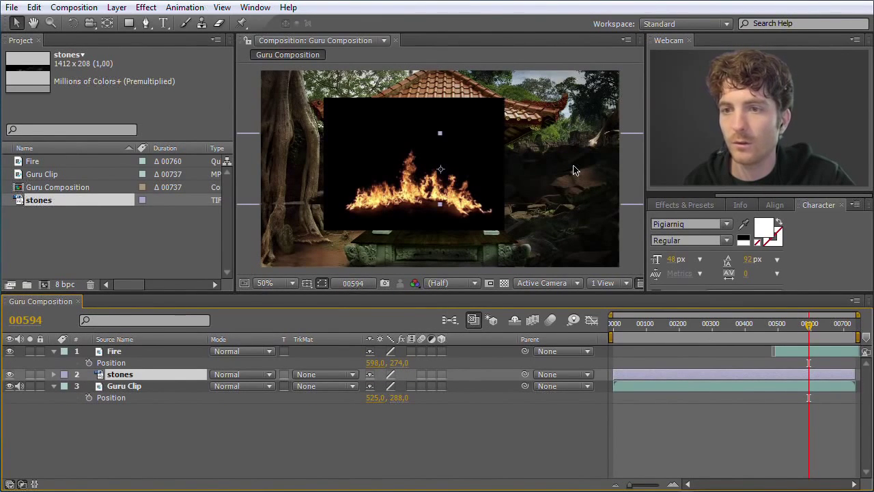
Keep stones as layer 2 below Fire and shift the image toward the bottom right
drag(575, 170, 539, 172)
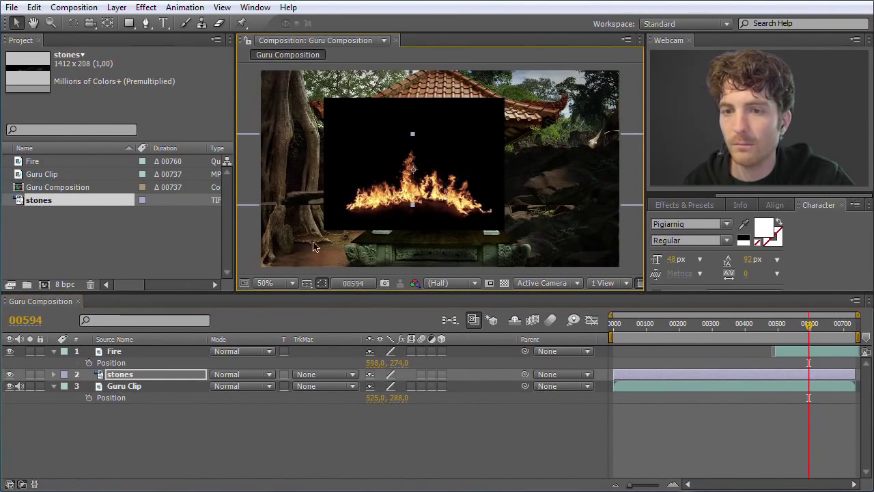
click(120, 377)
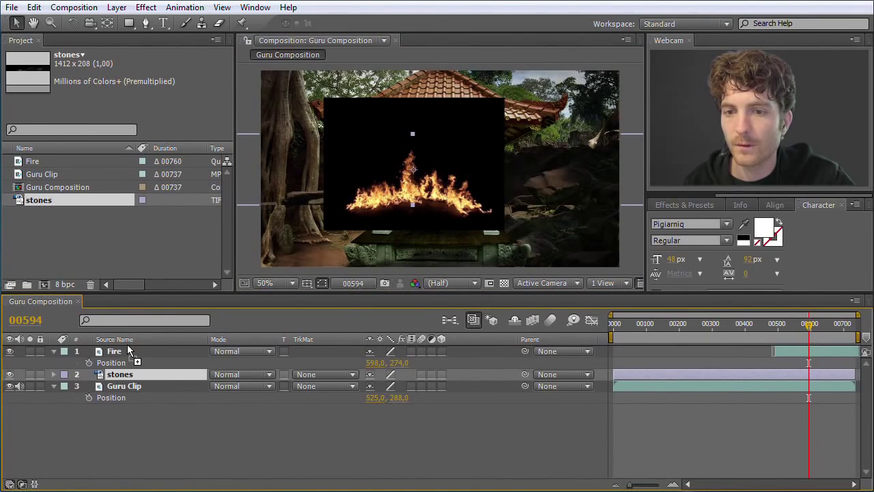
drag(123, 373, 127, 347)
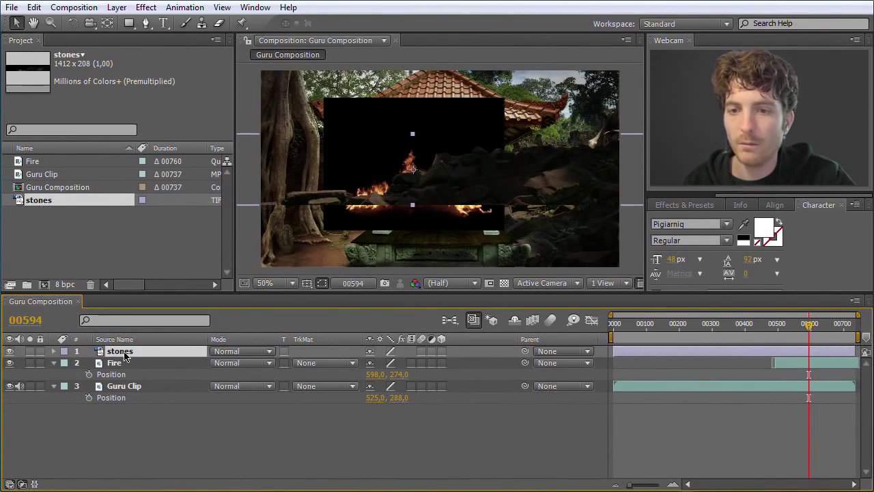
drag(123, 353, 123, 374)
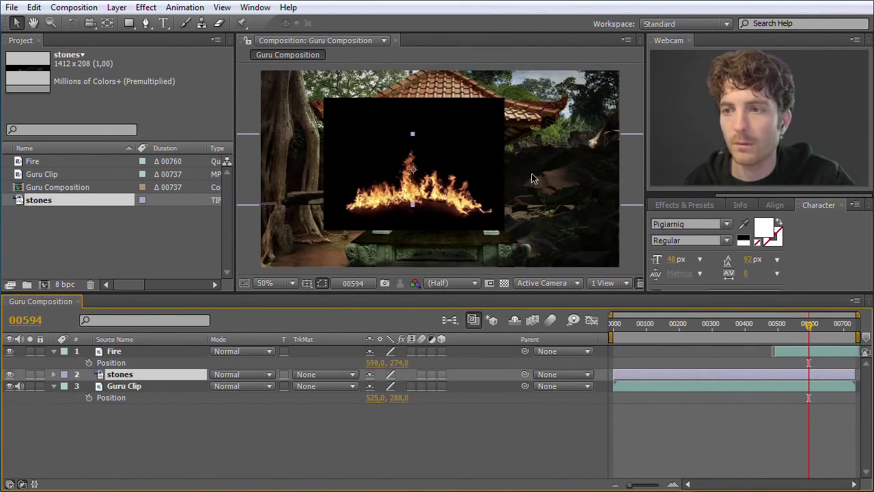
drag(532, 163, 651, 229)
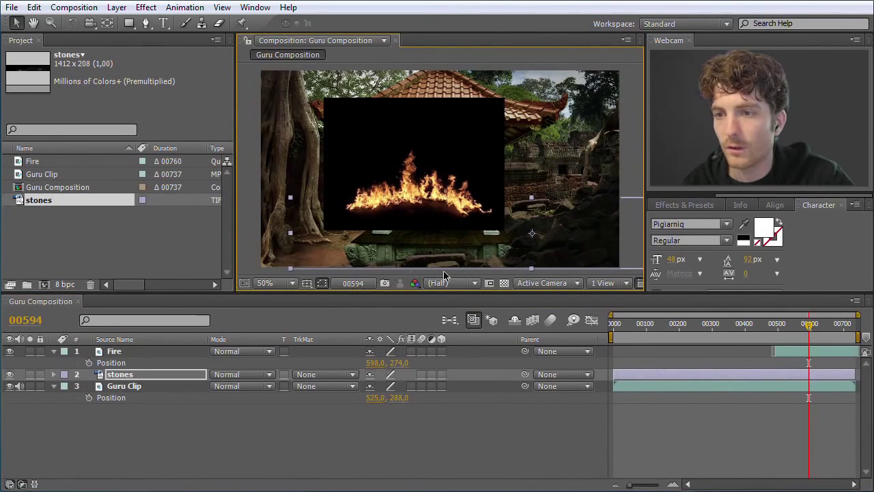
drag(447, 266, 461, 266)
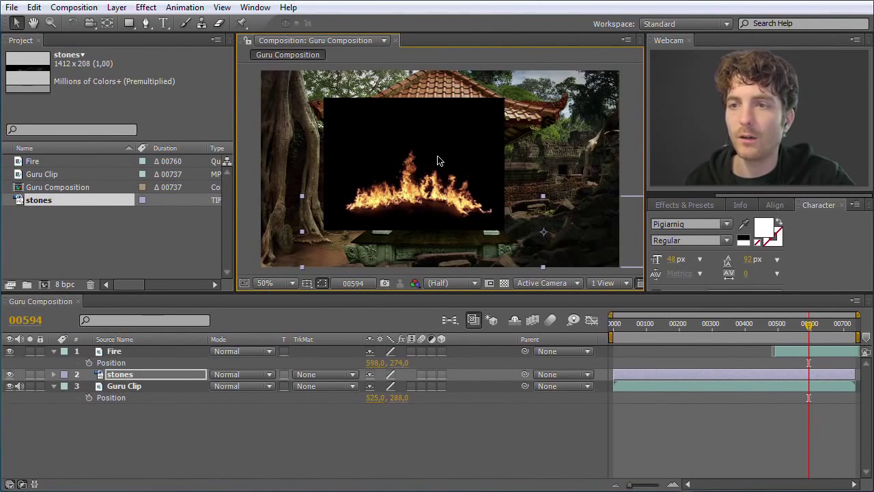
Drag the Fire clip down and right to position 702,0, 424,0 over the temple floor
click(438, 160)
drag(424, 153, 460, 201)
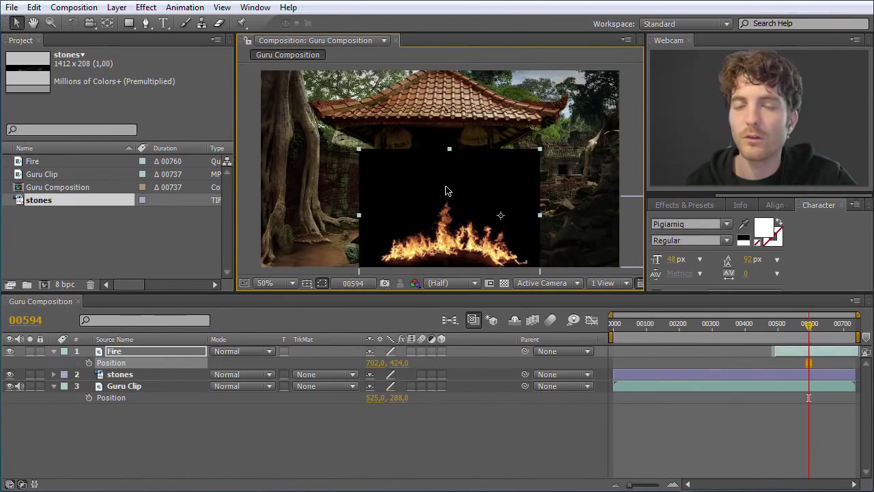
click(576, 238)
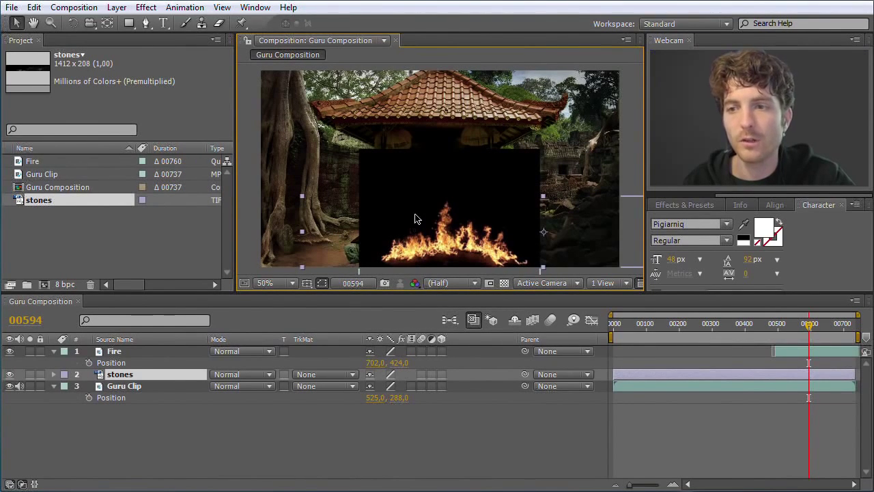
Try Screen, Lighten and Add blend modes on the Fire layer
click(205, 351)
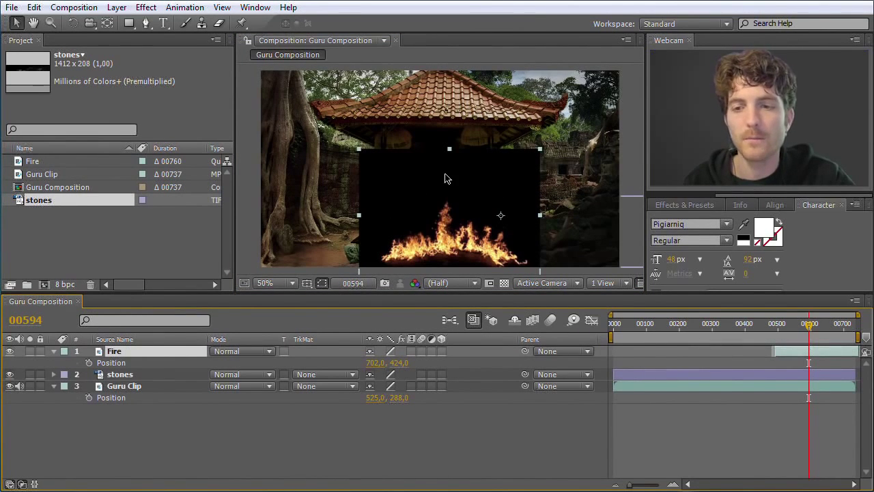
click(270, 351)
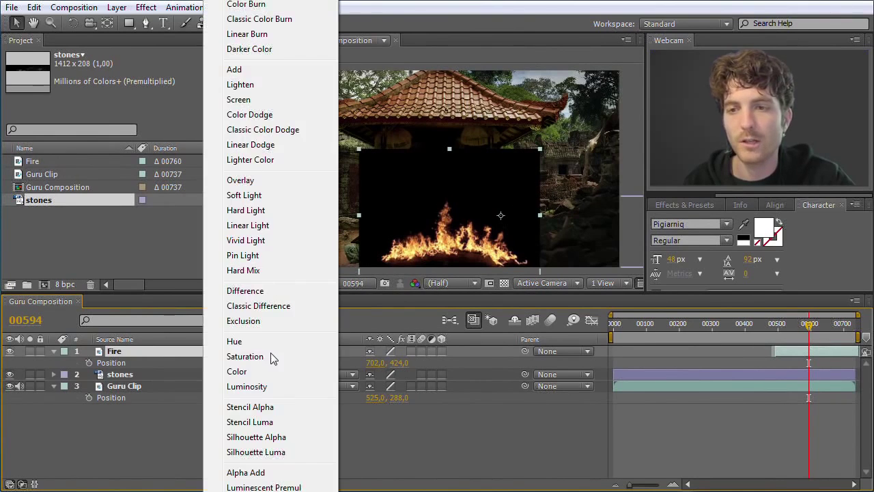
click(253, 100)
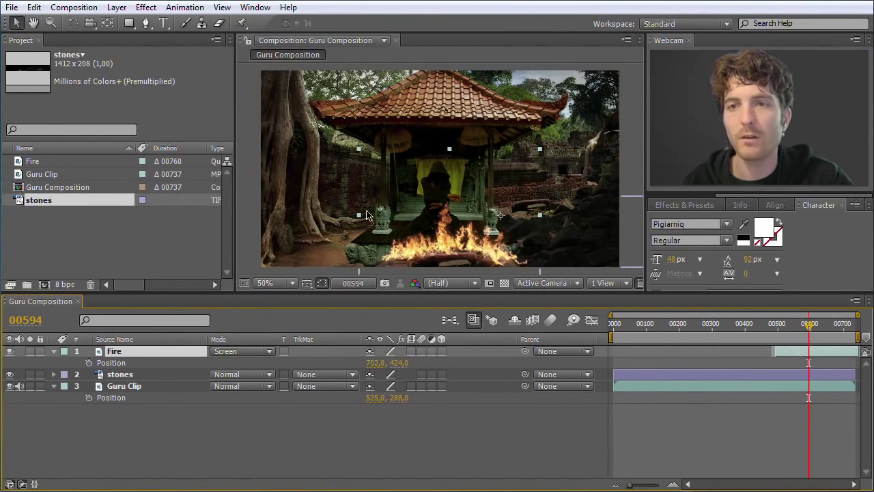
click(267, 360)
click(240, 86)
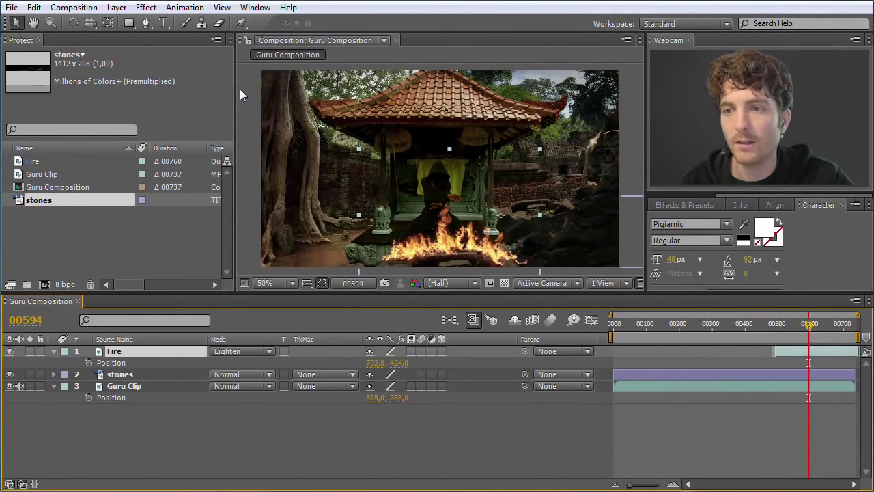
click(272, 351)
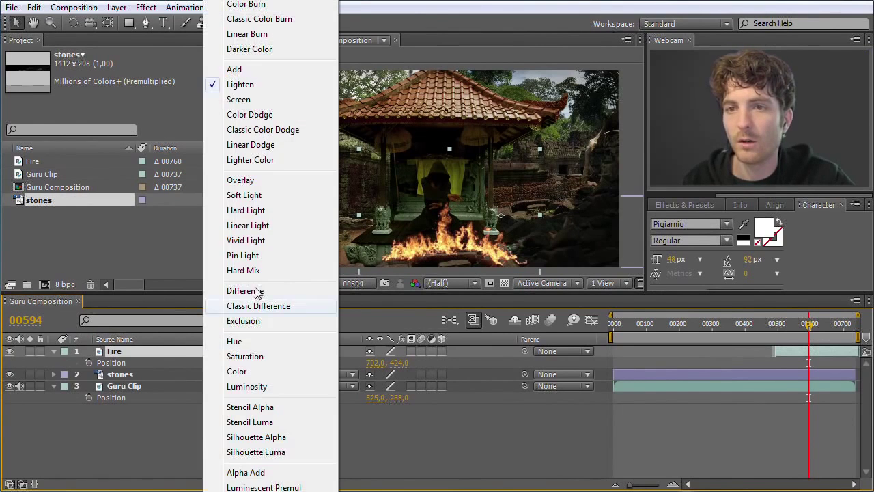
click(237, 69)
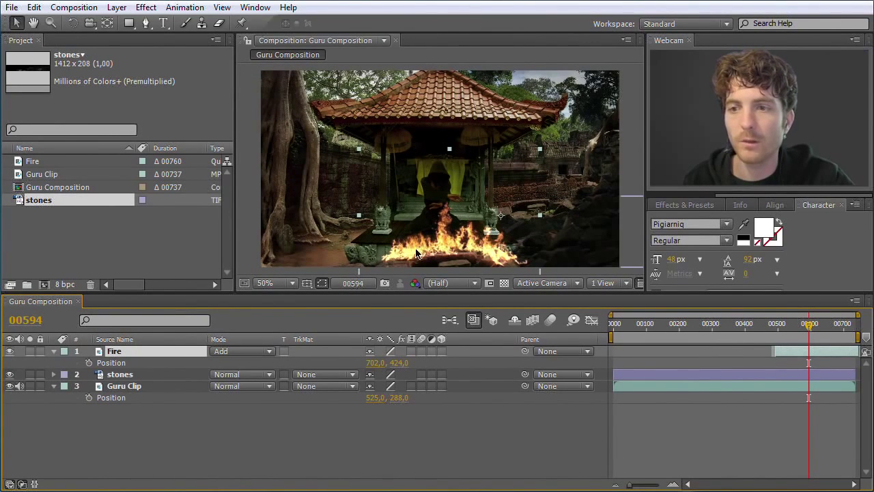
Try Lighter Color, Vivid Light and Hard Light on Fire, finishing with Difference
click(269, 351)
click(252, 162)
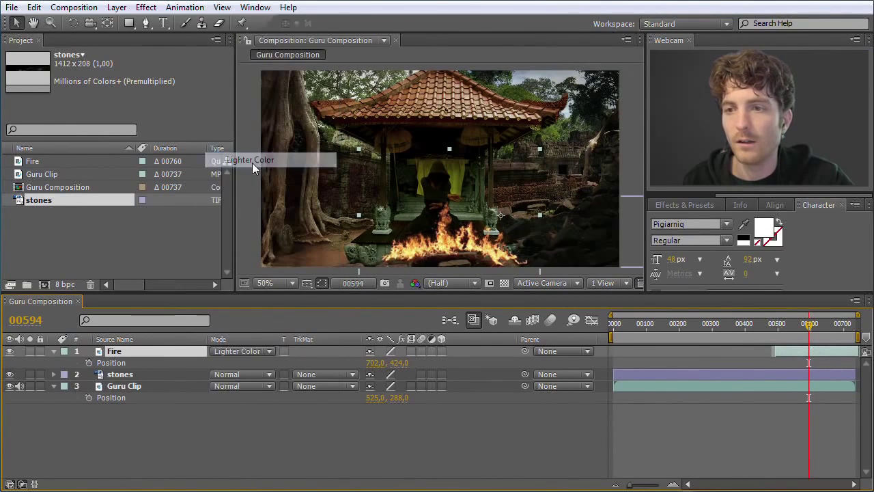
click(270, 353)
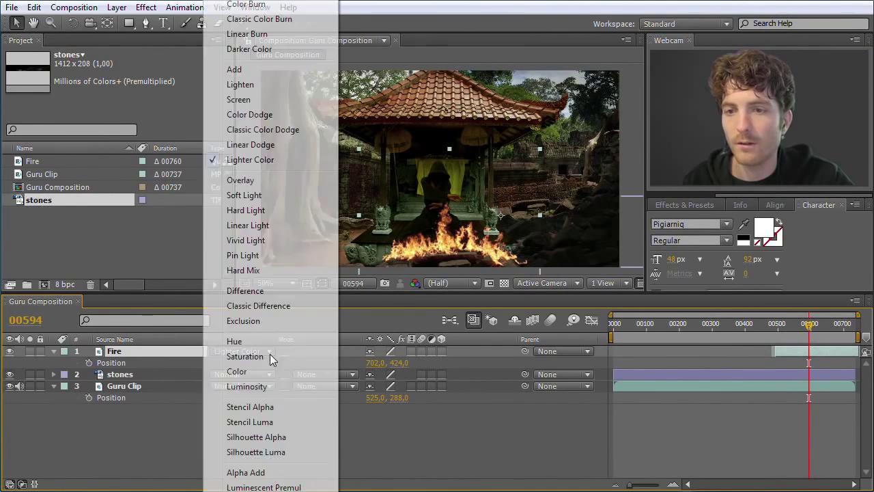
click(245, 243)
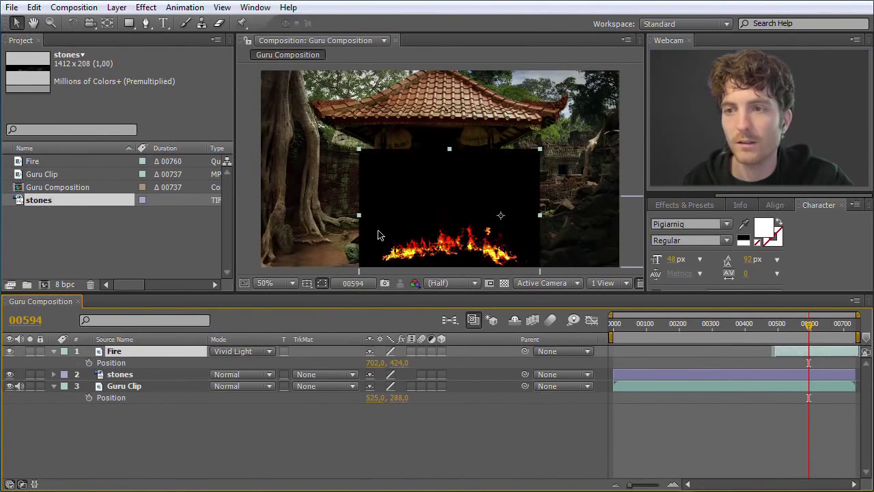
click(269, 352)
click(253, 215)
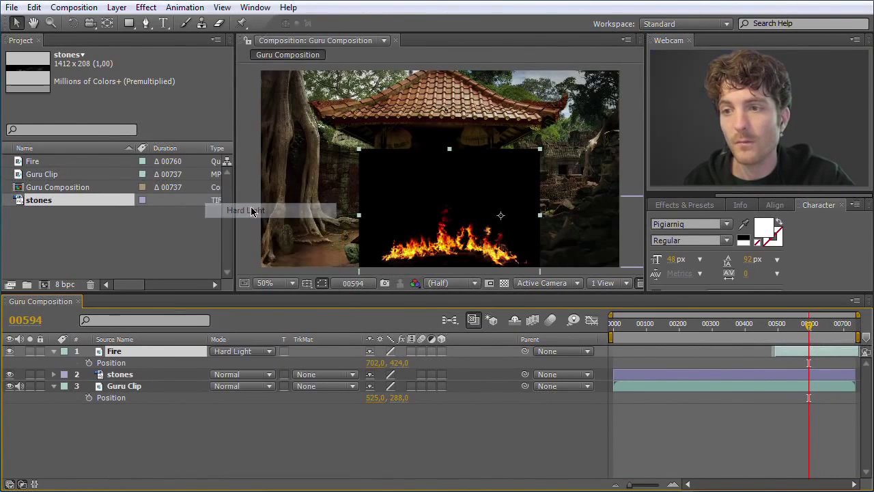
click(269, 352)
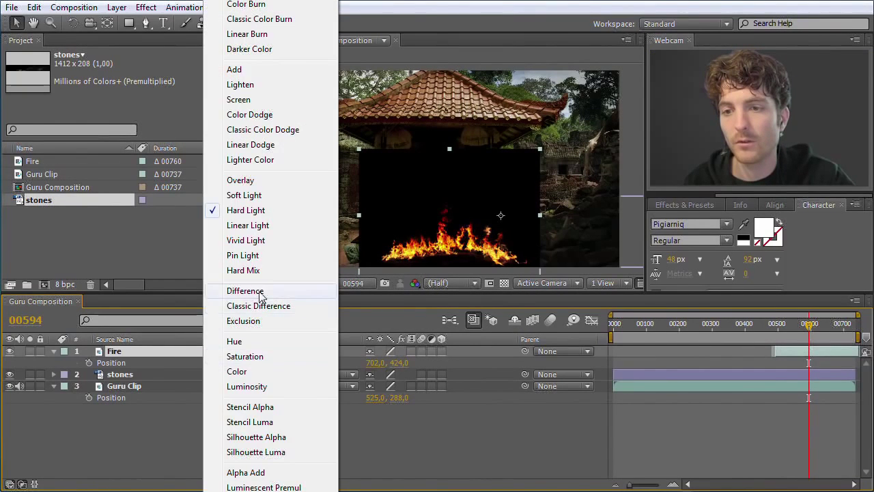
click(245, 291)
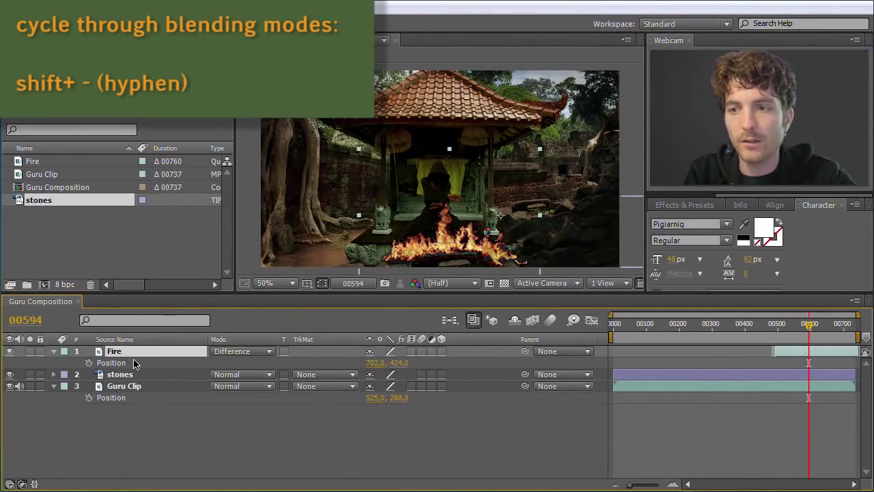
Step the Fire layer's blend mode with Shift+- until it lands on Add
key(shift+minus)
key(shift+minus)
key(shift+minus)
key(shift+minus)
key(shift+minus)
key(shift+minus)
key(shift+minus)
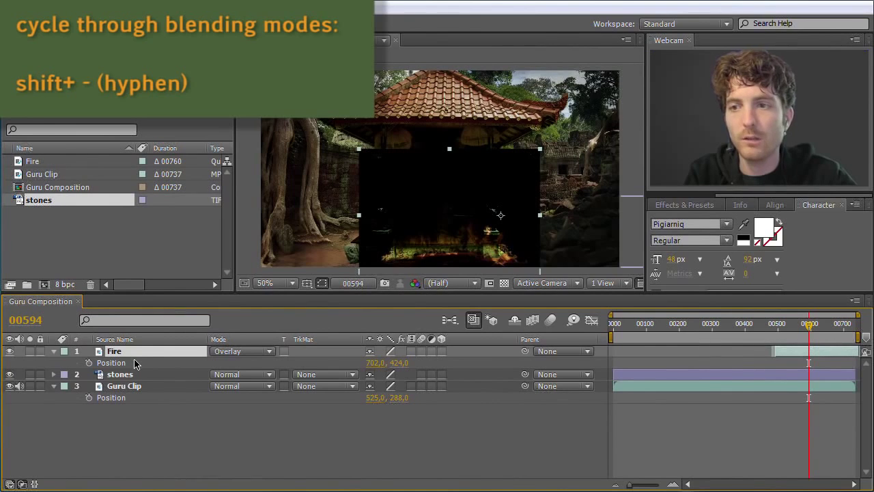
key(shift+minus)
key(shift+minus)
key(shift+minus)
key(shift+minus)
key(shift+minus)
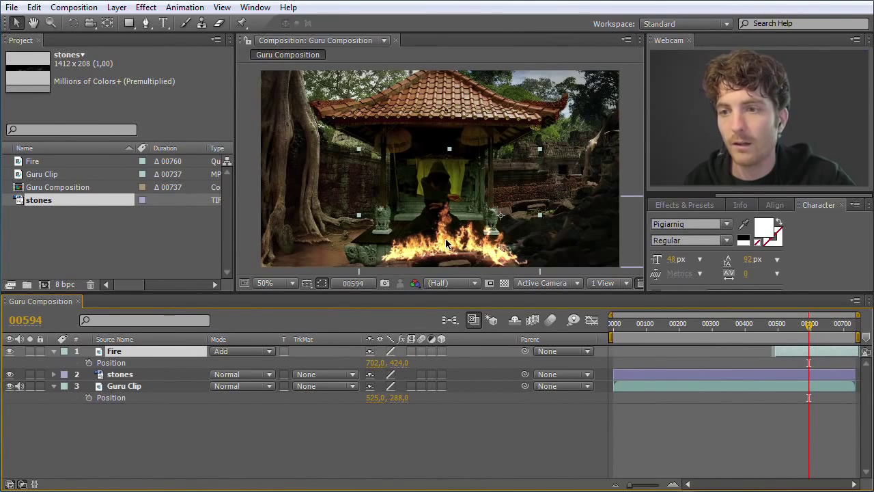
Nudge the Fire layer on the temple floor and set its proportional Scale to -81, 81%
drag(446, 237, 445, 244)
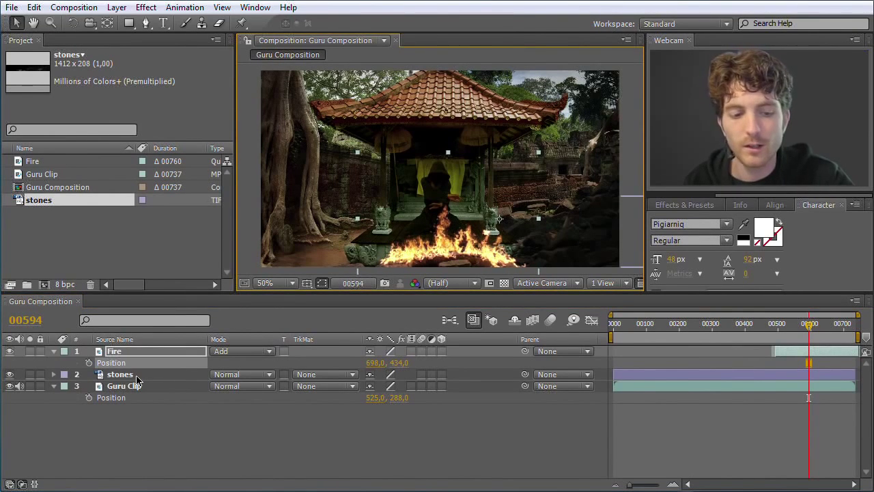
key(s)
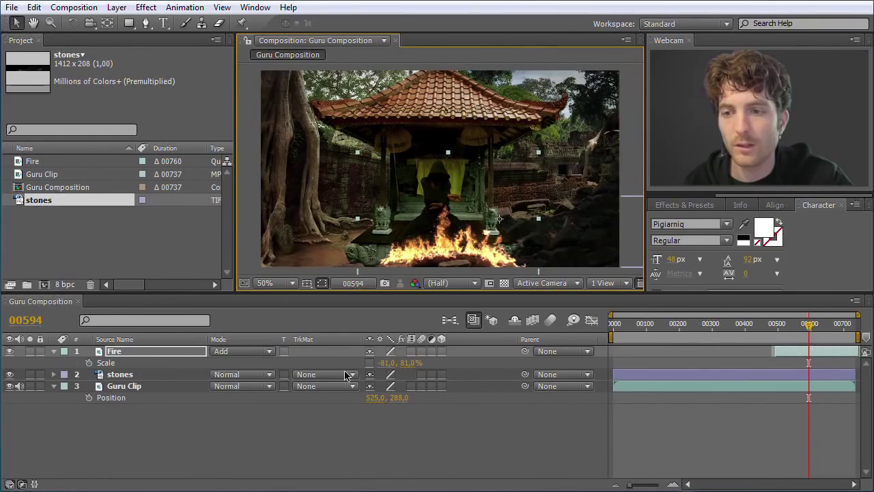
mouse_move(405, 367)
mouse_down()
mouse_move(413, 369)
mouse_move(398, 370)
mouse_move(406, 367)
mouse_up()
click(409, 364)
key(ctrl+z)
click(370, 364)
mouse_move(411, 369)
mouse_down()
mouse_move(421, 367)
mouse_move(411, 368)
mouse_up()
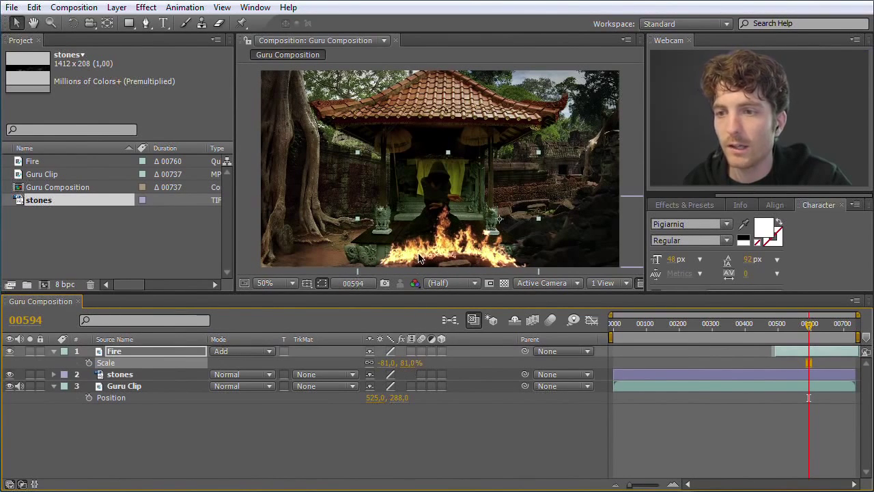
drag(809, 328, 761, 327)
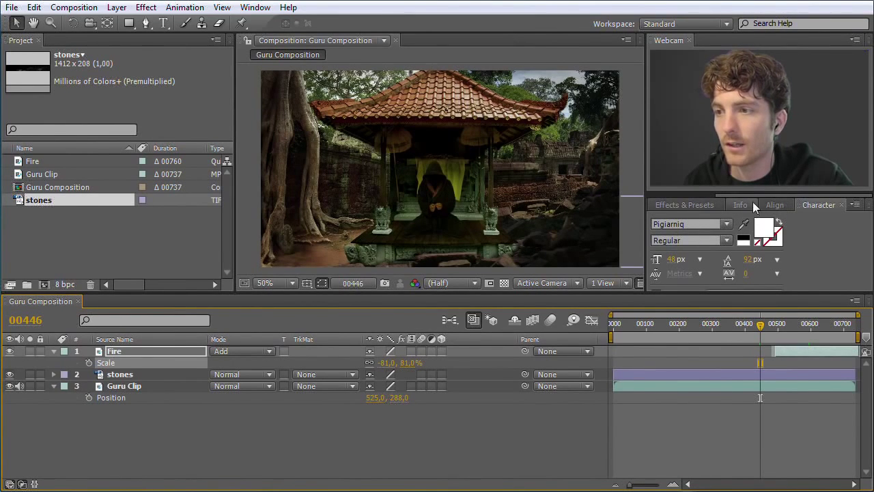
Play the composition from the Preview panel and stop playback at frame 00666
drag(754, 195, 677, 196)
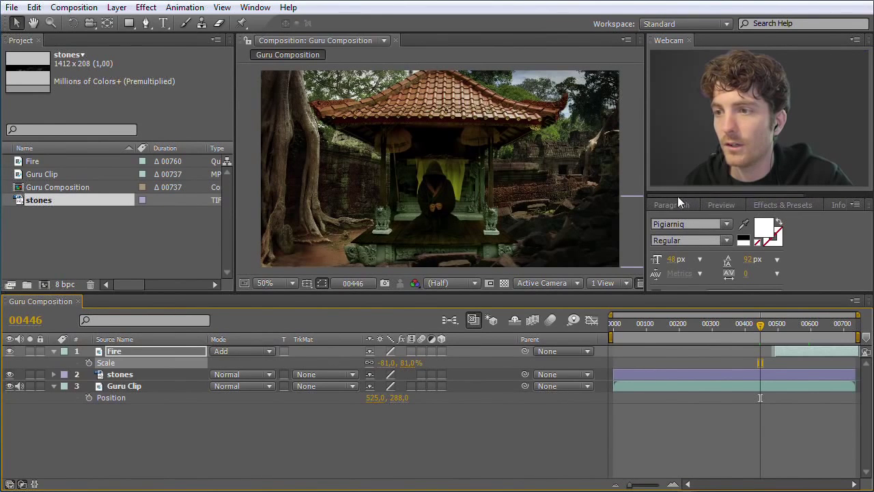
click(720, 204)
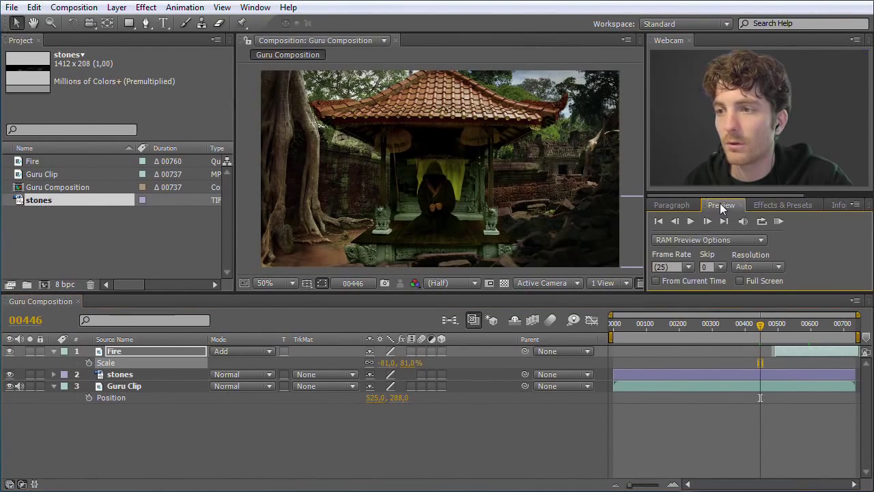
click(689, 221)
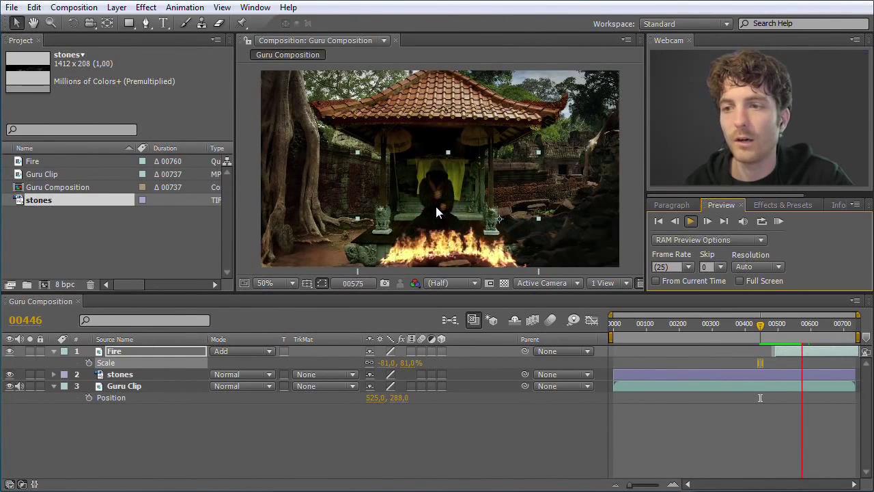
click(694, 220)
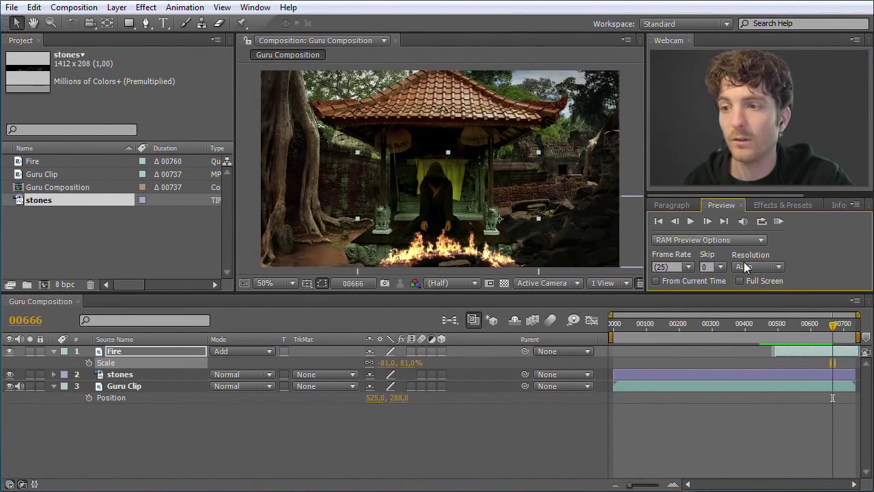
Pull the work area start and end in around the fire section and RAM-preview it
drag(612, 337, 663, 338)
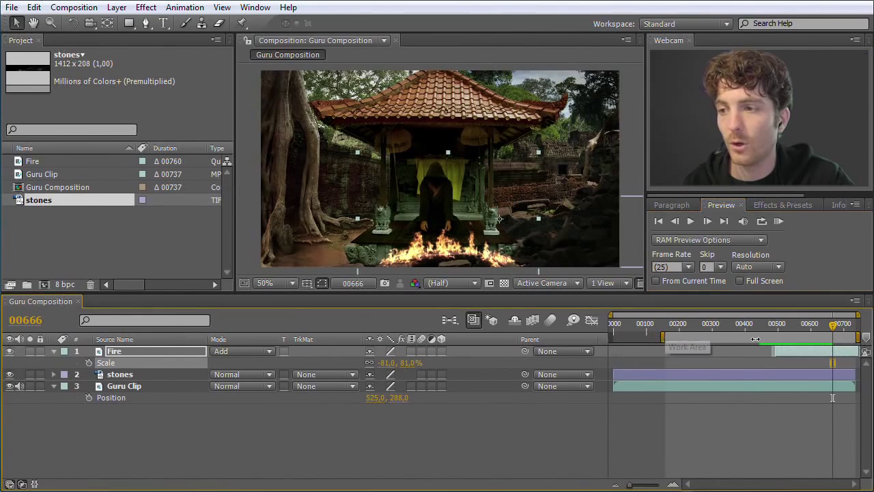
drag(858, 337, 814, 336)
drag(666, 337, 729, 338)
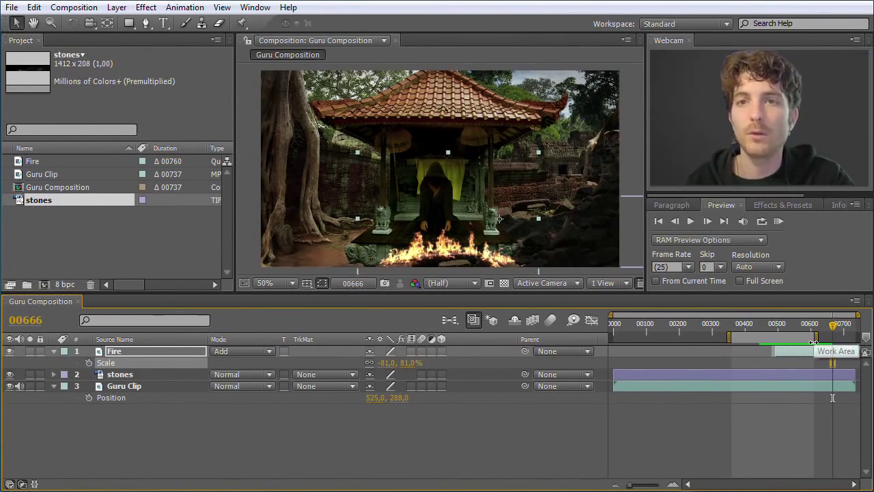
click(779, 222)
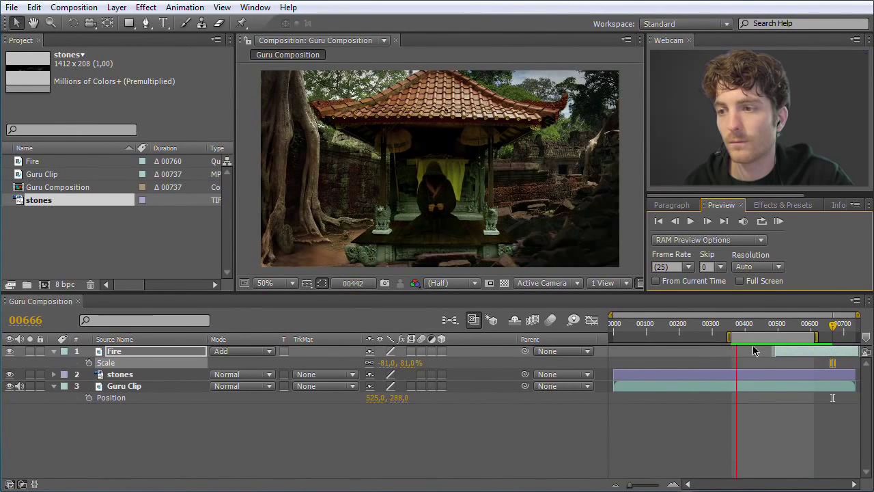
Stop the RAM preview and cycle the loop setting back to continuous looping
click(780, 224)
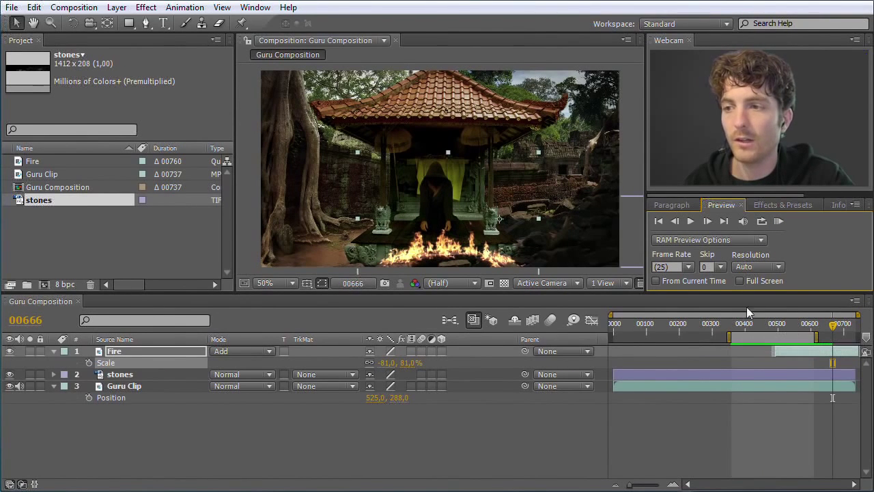
click(761, 223)
click(761, 222)
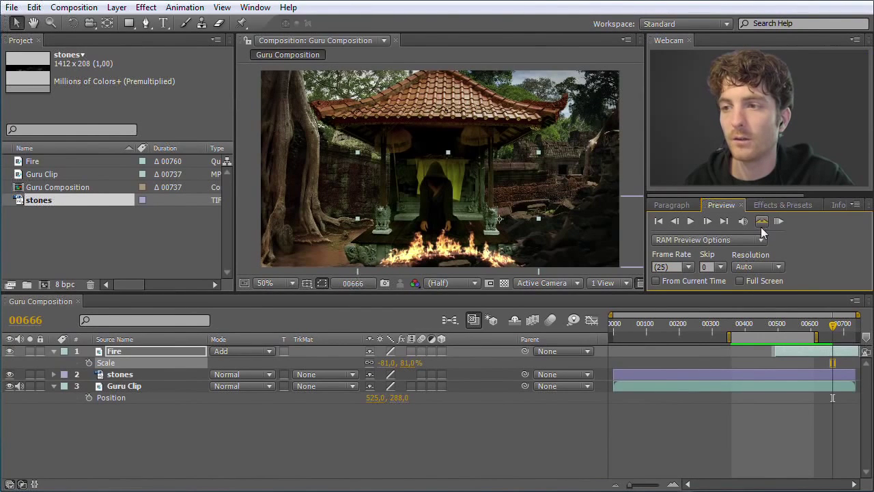
click(762, 222)
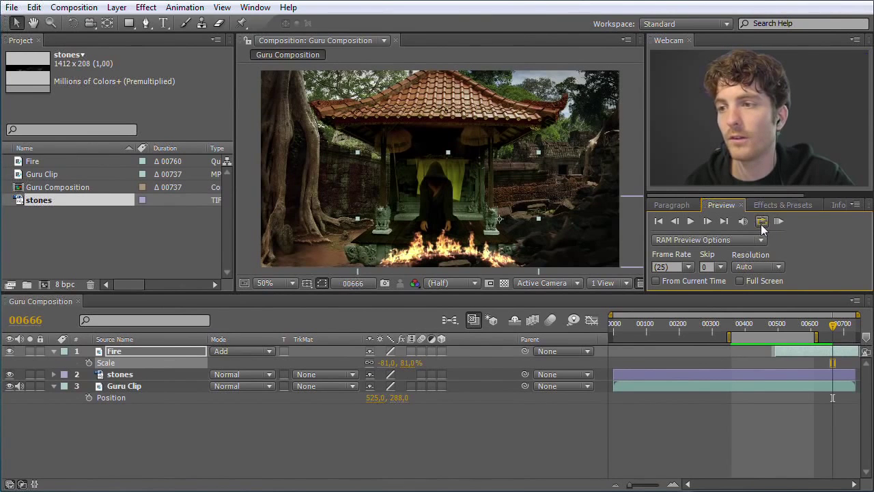
click(761, 222)
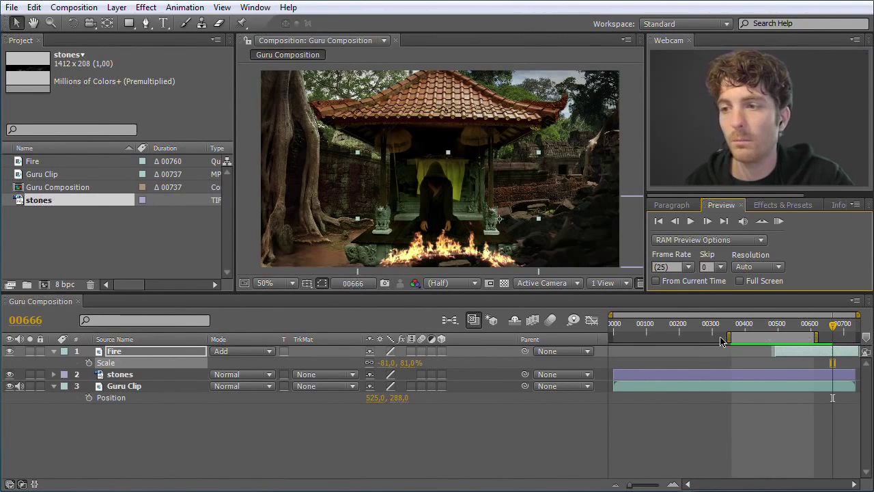
click(760, 222)
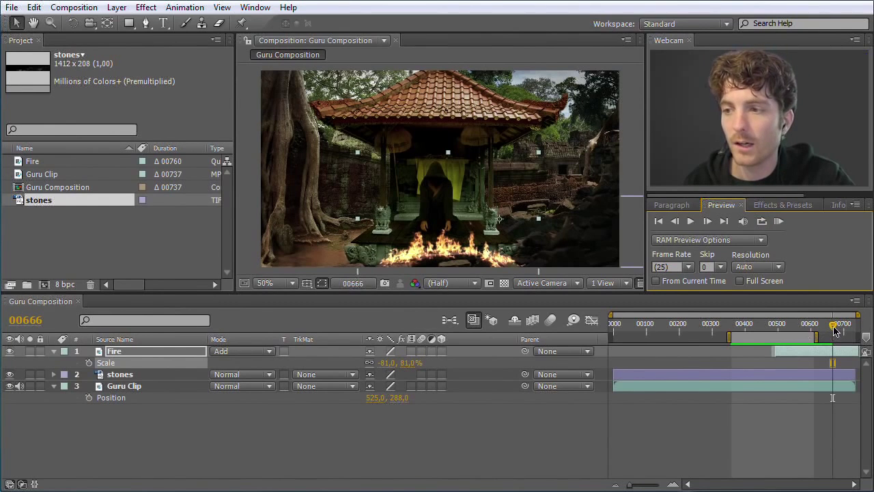
Slide the work area bar later in the timeline and RAM-preview the new range
drag(805, 336, 699, 340)
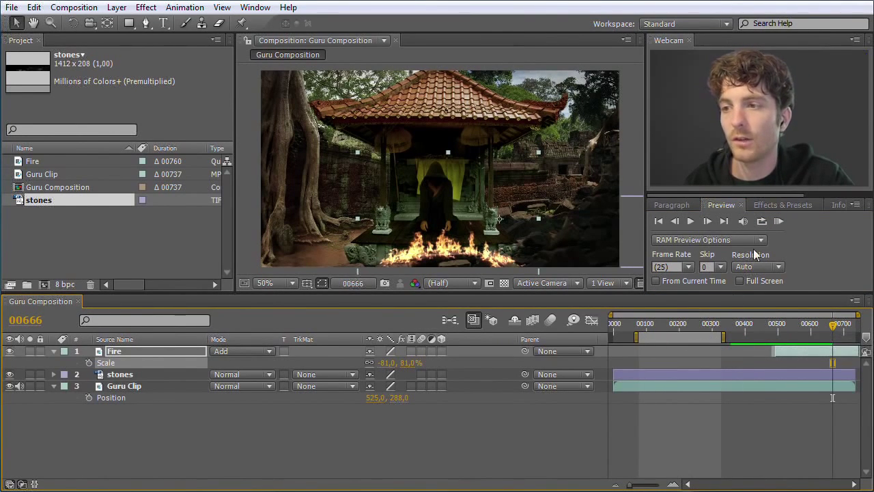
click(778, 221)
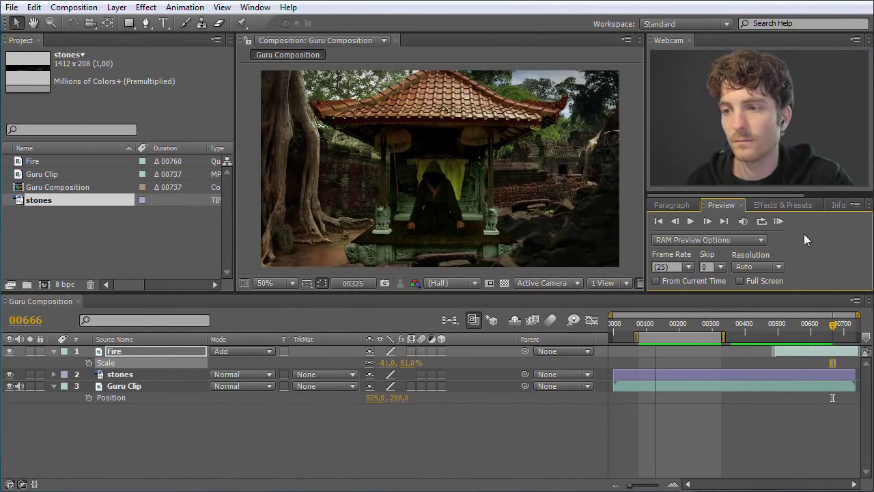
click(779, 222)
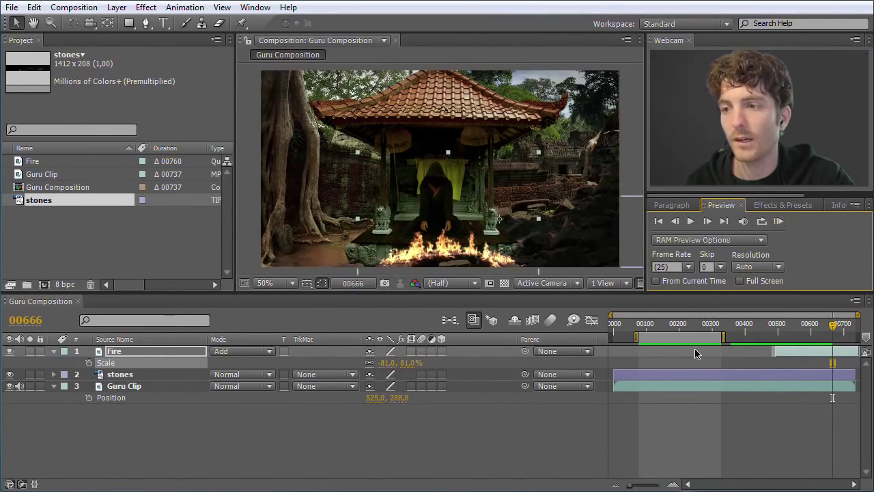
drag(676, 338, 785, 334)
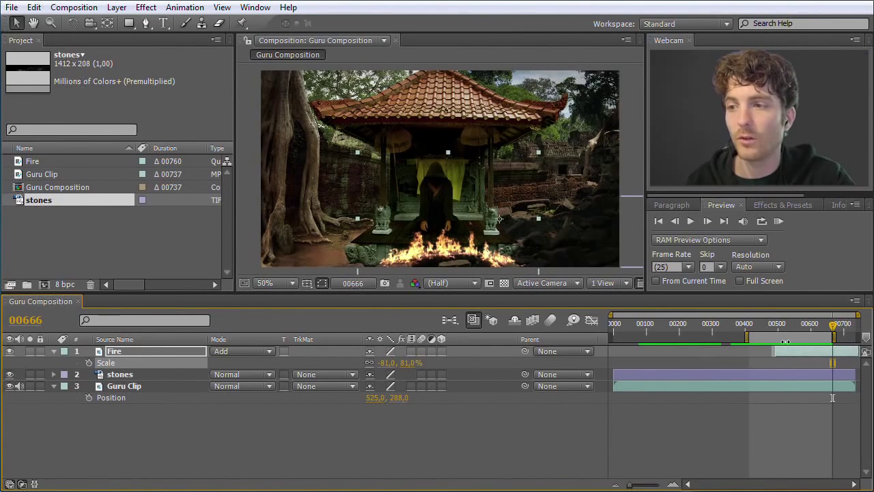
click(779, 223)
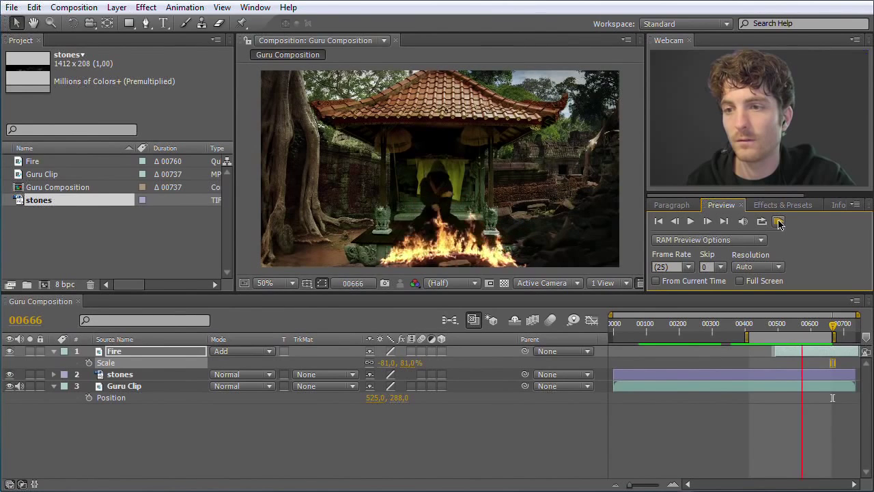
click(779, 222)
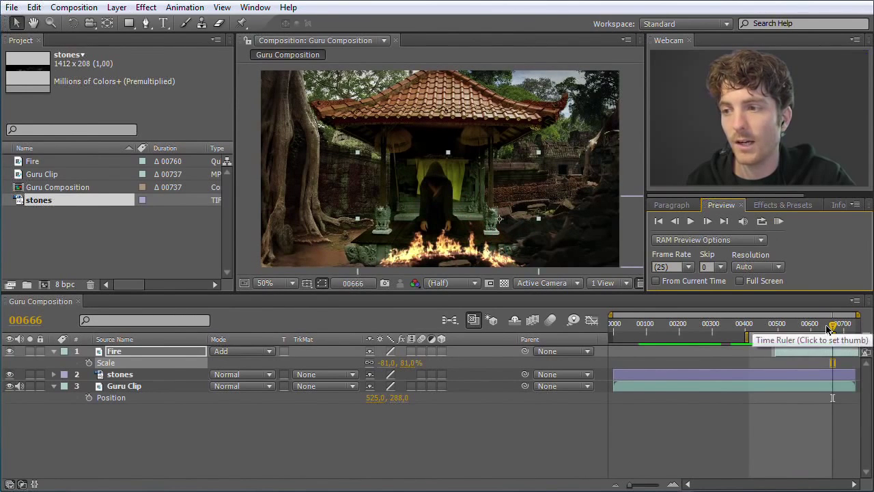
Start the Fire layer later, around frame 00592, and RAM-preview from the new work-area start
drag(831, 328, 808, 333)
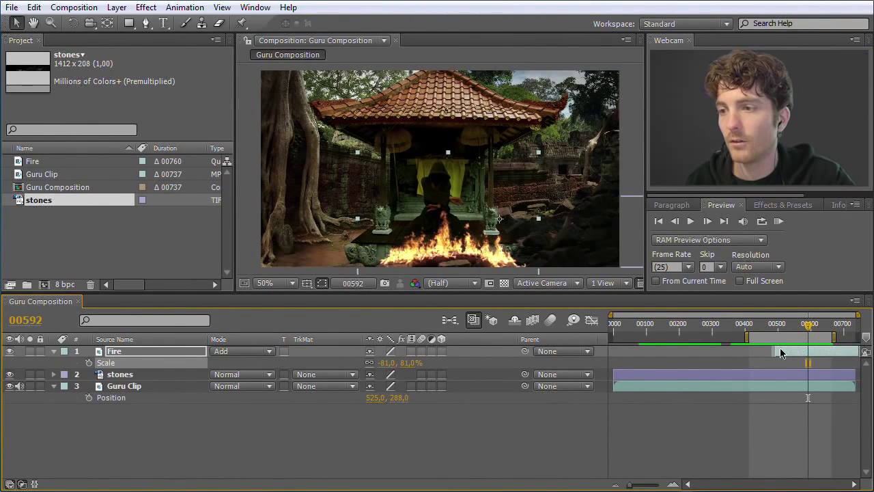
click(787, 355)
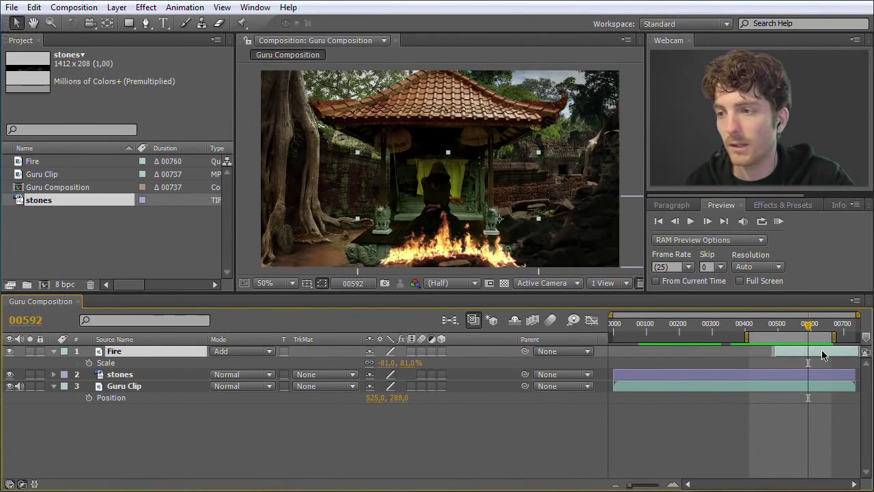
drag(817, 355, 851, 357)
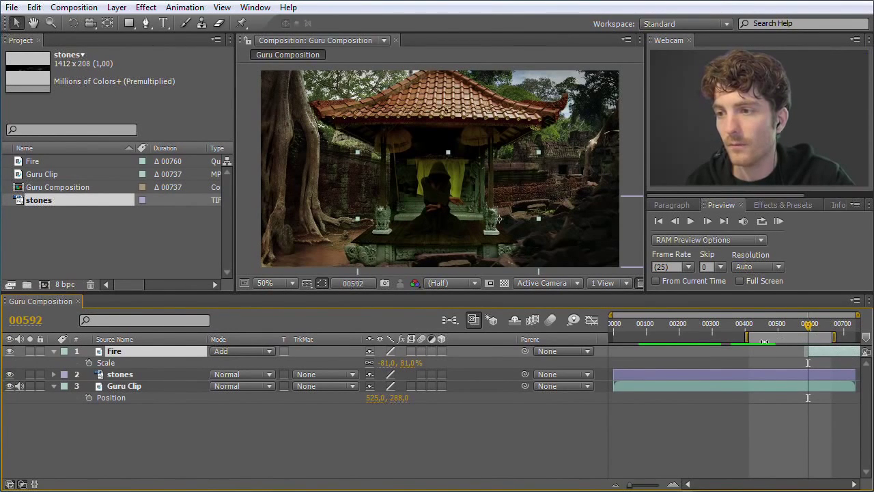
drag(745, 339, 790, 338)
click(778, 222)
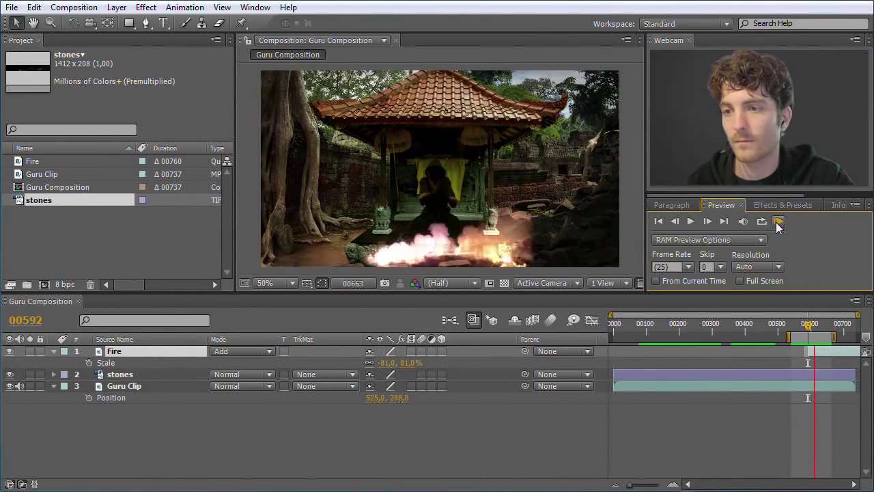
click(779, 222)
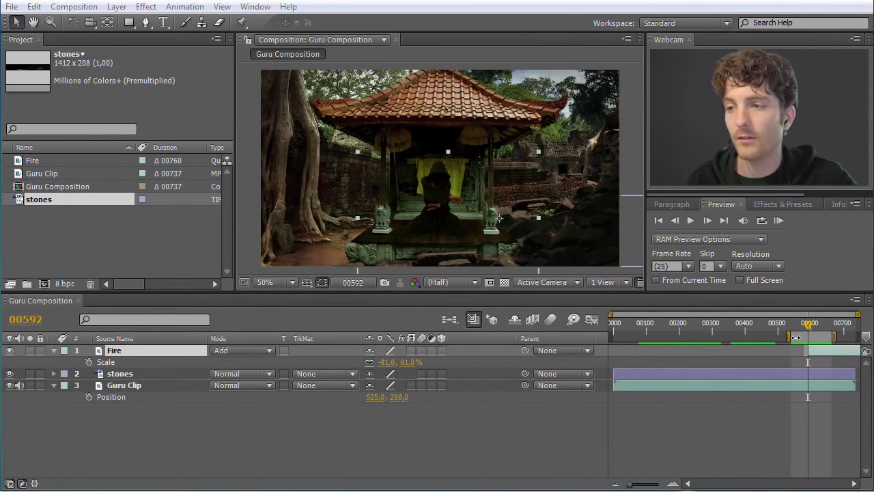
Drag the work area start back to the composition start, then scrub to frame 00390
drag(790, 338, 591, 342)
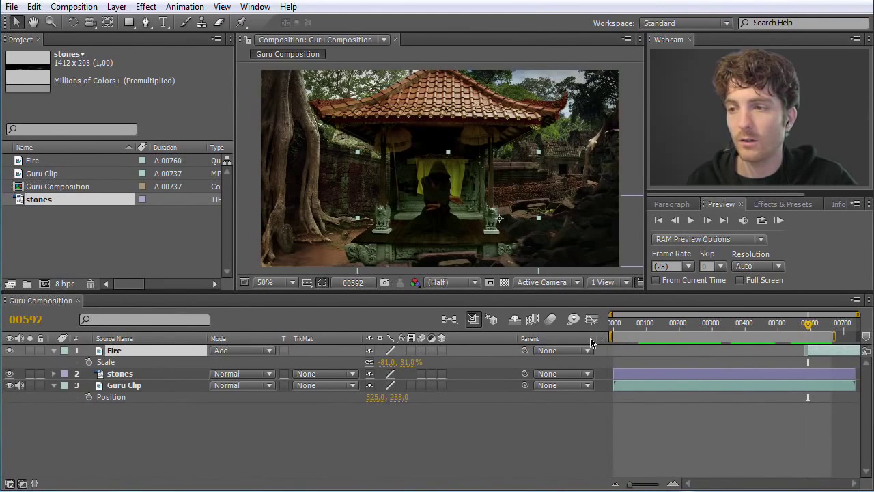
drag(822, 336, 846, 335)
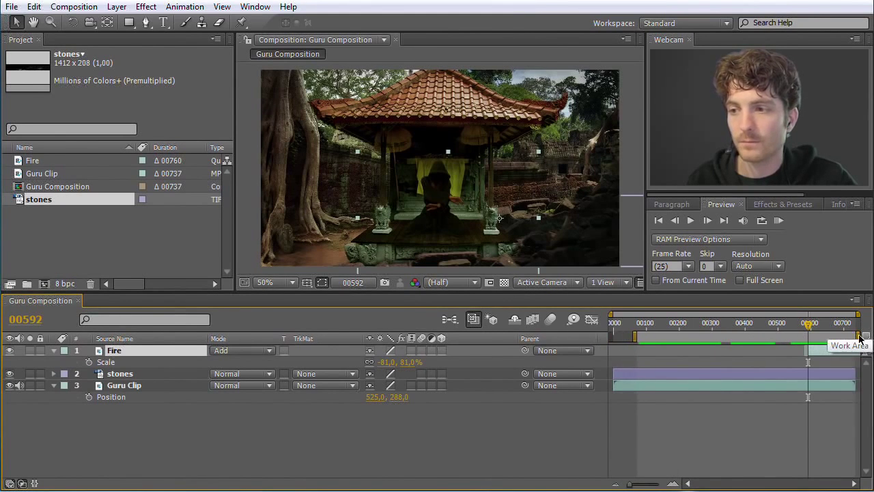
drag(635, 337, 611, 336)
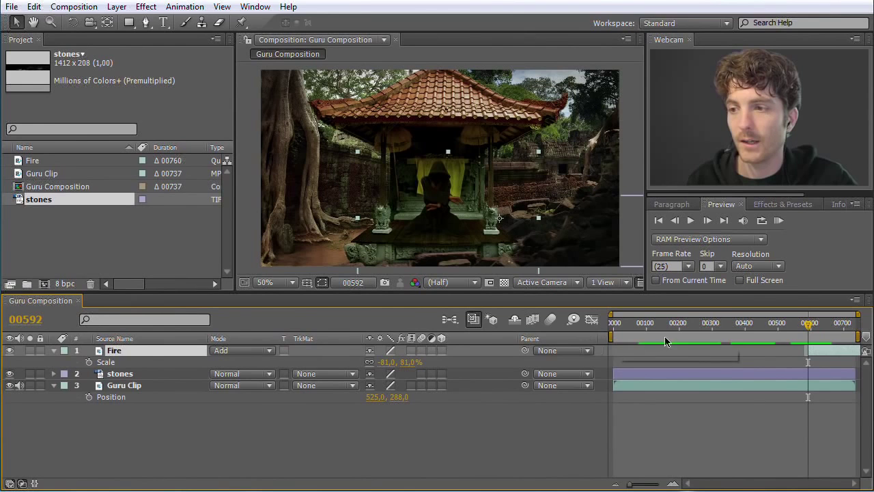
click(855, 336)
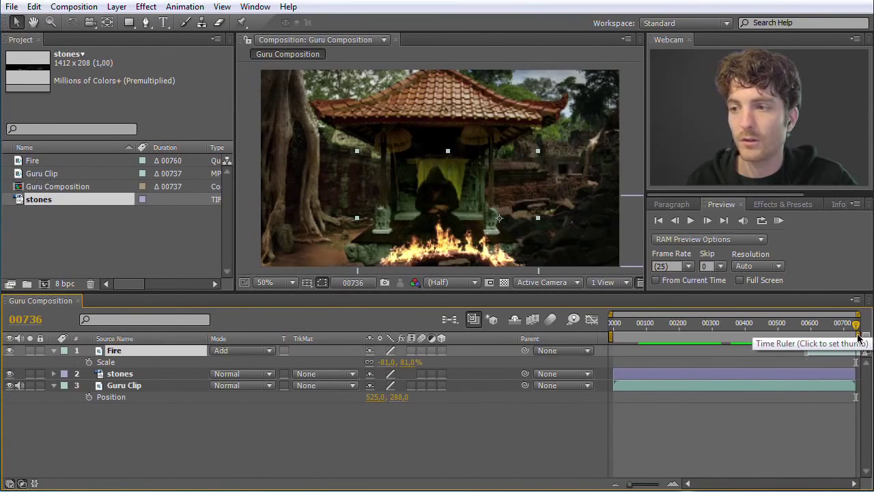
drag(856, 325, 742, 325)
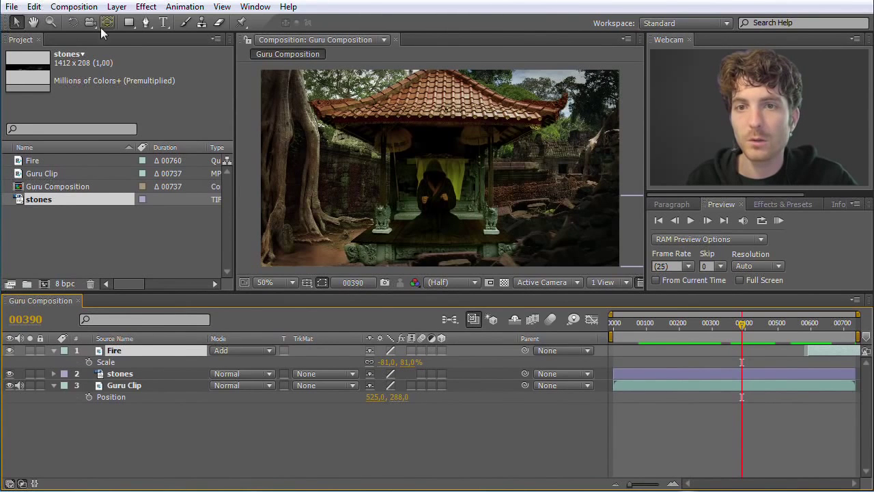
Add Guru Composition to the Render Queue from the Composition menu
click(76, 7)
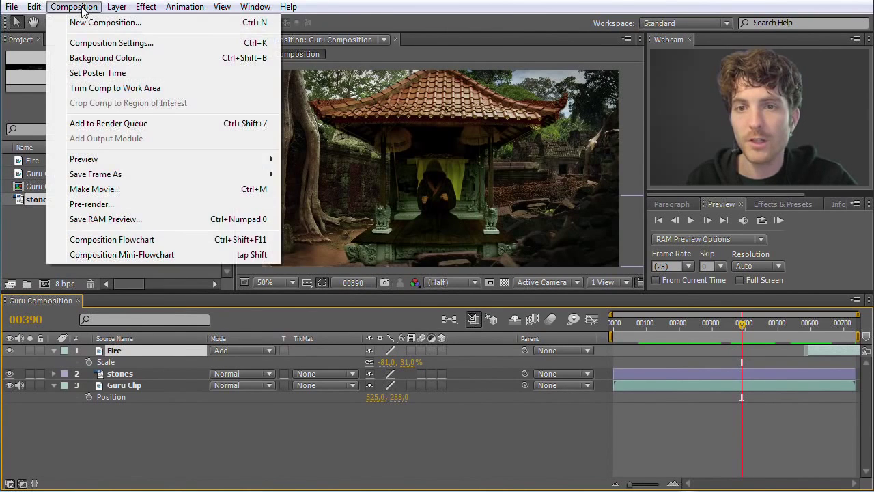
click(104, 125)
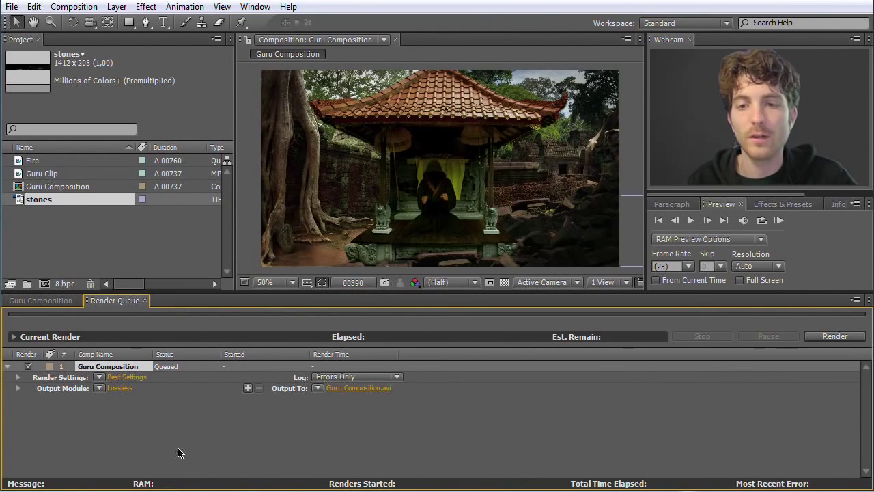
Keep Best Settings and the Lossless output template, then bring up the Lossless output module settings
click(99, 377)
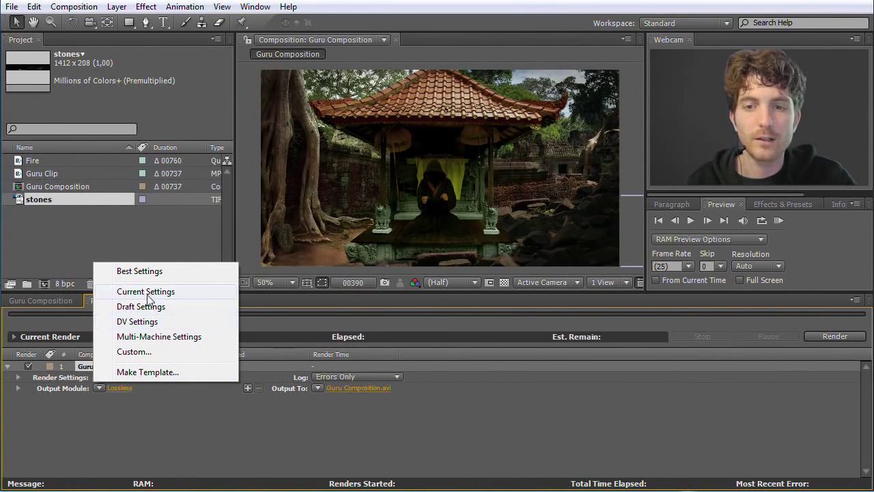
click(147, 271)
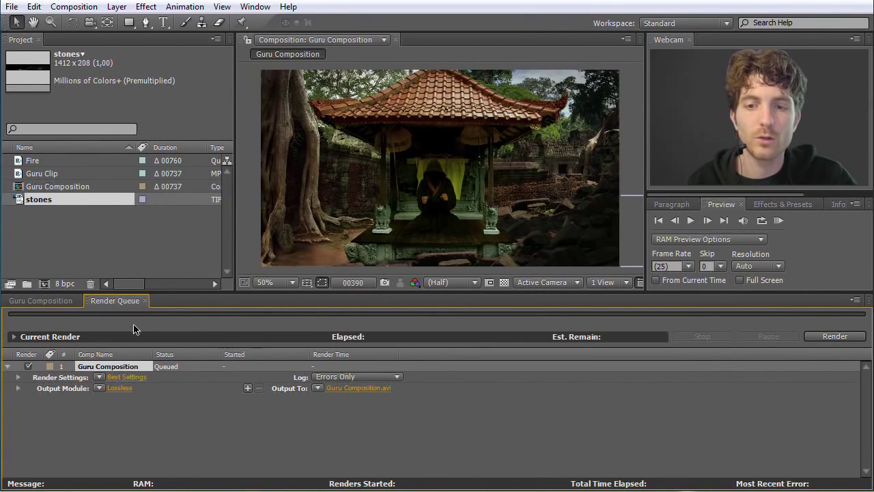
click(100, 388)
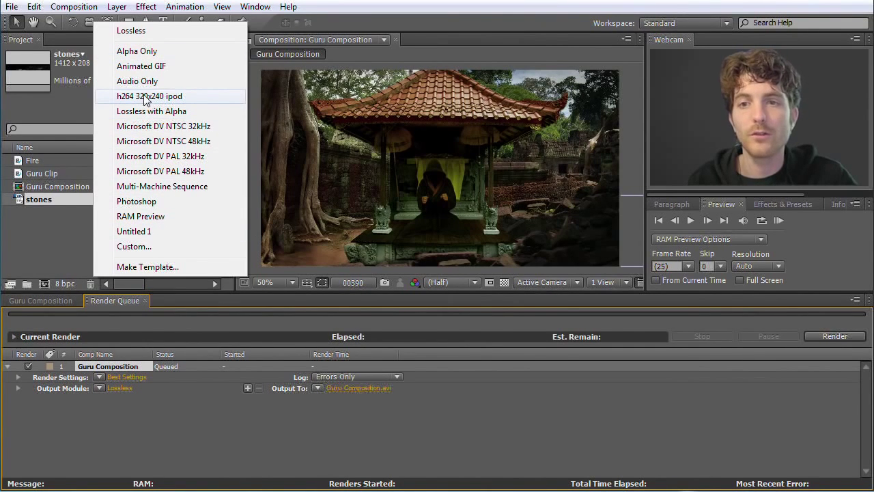
click(157, 31)
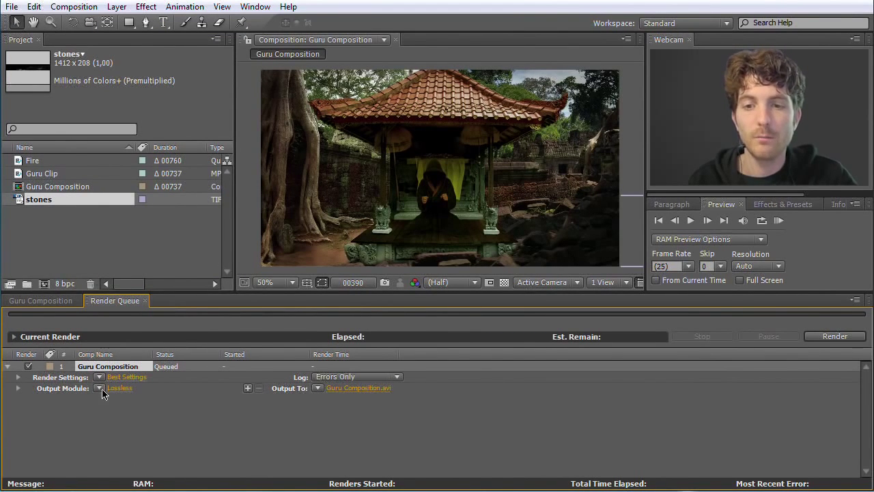
click(100, 389)
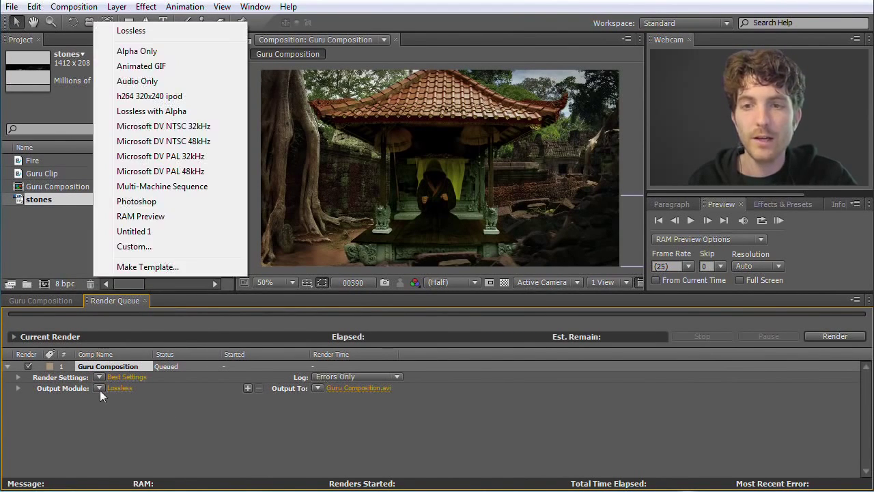
click(145, 31)
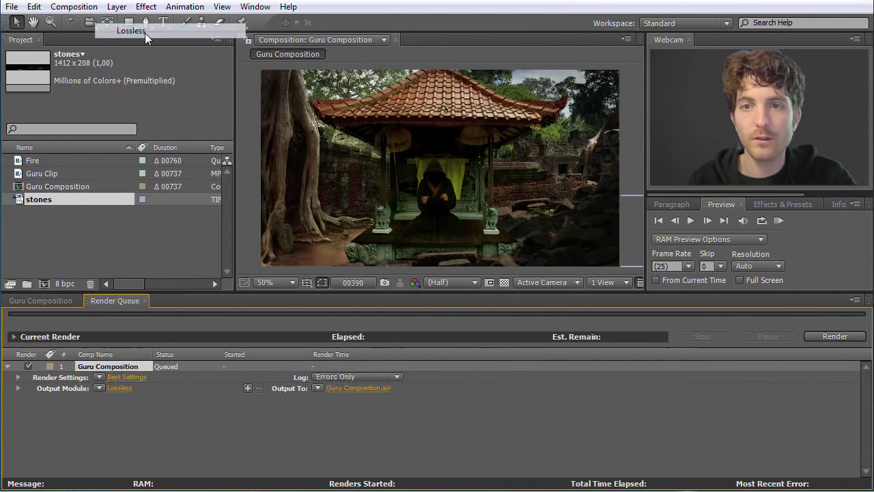
click(120, 388)
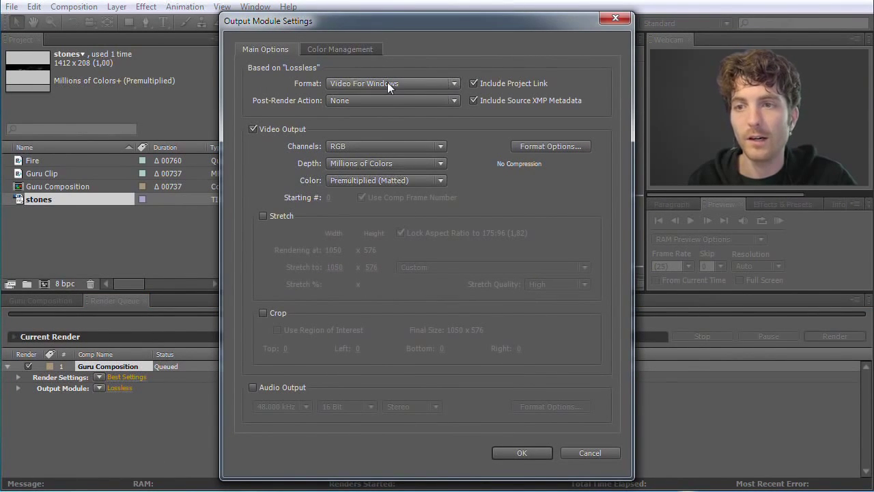
Change the output module format from Video For Windows to TIFF Sequence and confirm
click(452, 84)
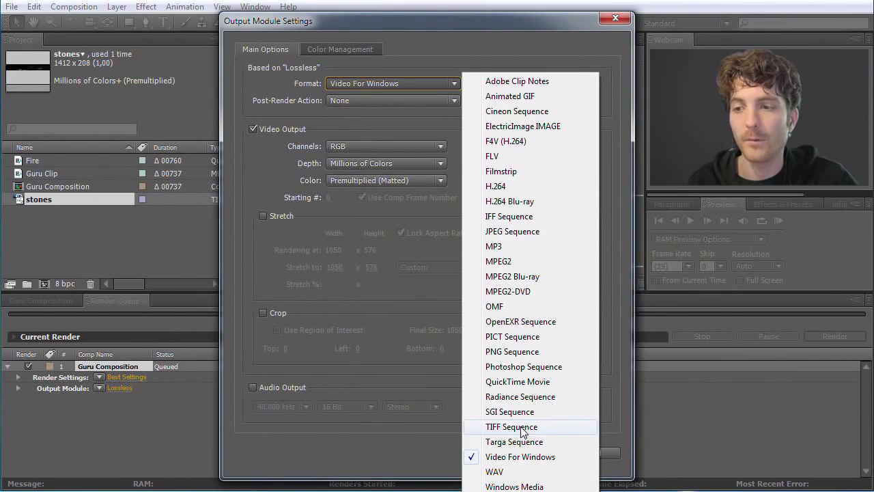
click(523, 431)
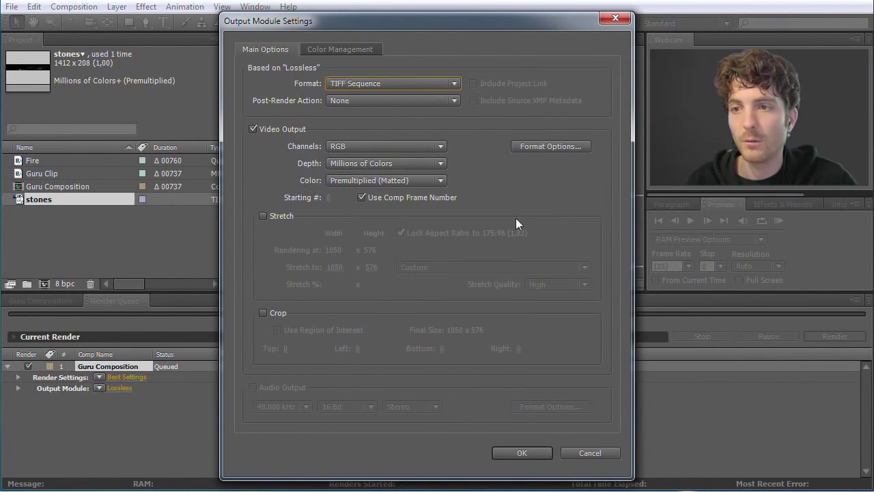
click(522, 454)
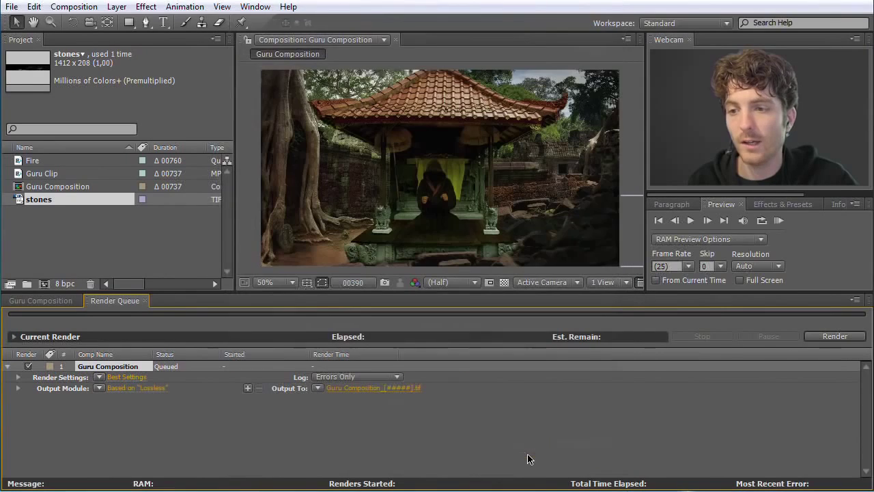
Save the Guru Composition_[#####].tif output into the source video tifs folder
click(354, 388)
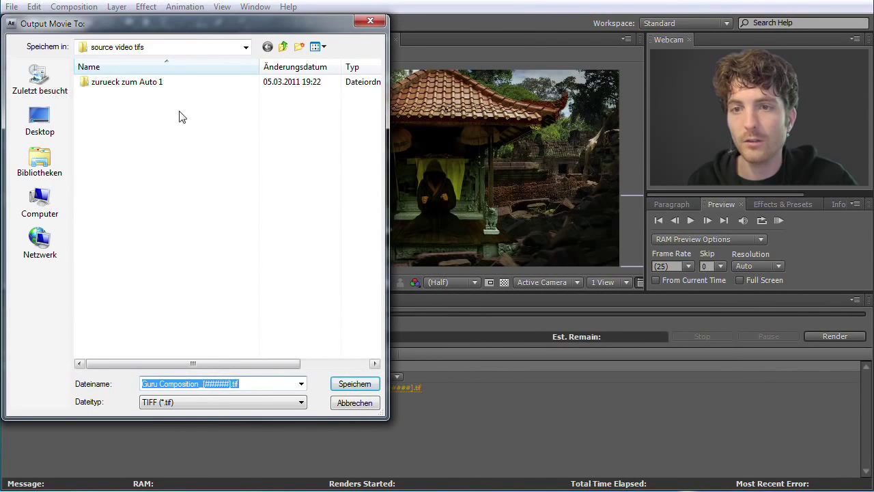
click(354, 384)
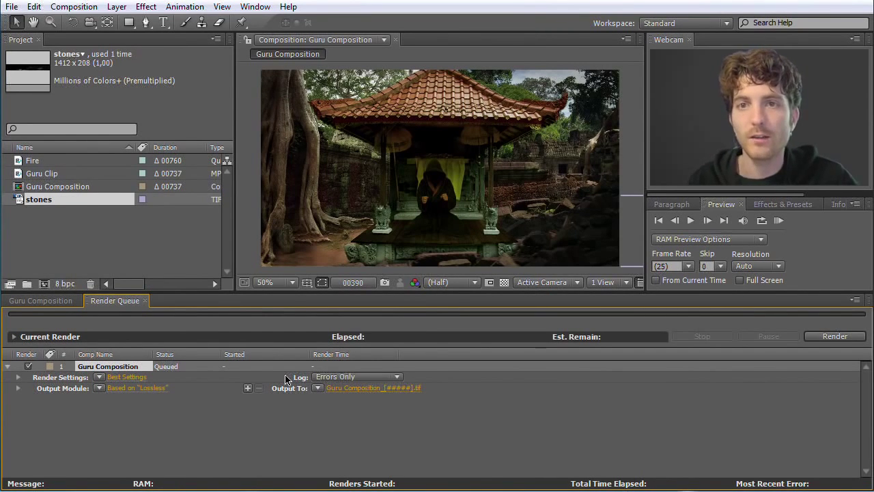
Scrub the fire frames, reset the work area start to the composition beginning, and show the Render Queue
click(47, 301)
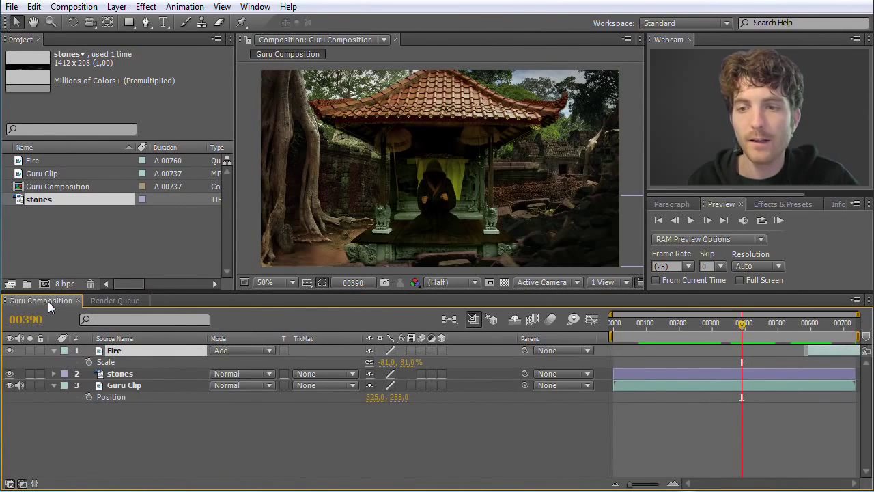
drag(743, 325, 815, 324)
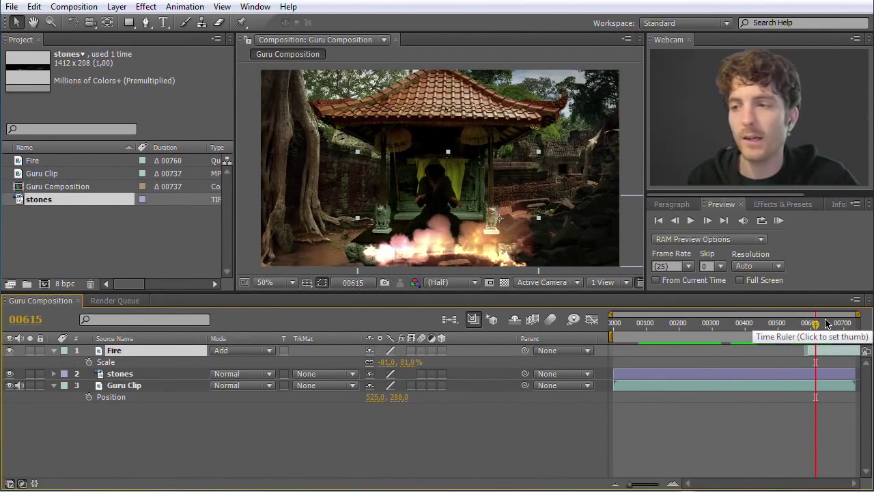
mouse_move(816, 324)
mouse_down()
mouse_move(848, 329)
mouse_move(703, 326)
mouse_move(835, 326)
mouse_move(797, 326)
mouse_move(808, 326)
mouse_up()
mouse_move(613, 336)
mouse_down()
mouse_move(794, 336)
mouse_move(799, 327)
mouse_move(835, 327)
mouse_move(806, 329)
mouse_up()
key(Page_Up)
key(Page_Up)
key(Page_Up)
key(Page_Up)
key(Page_Up)
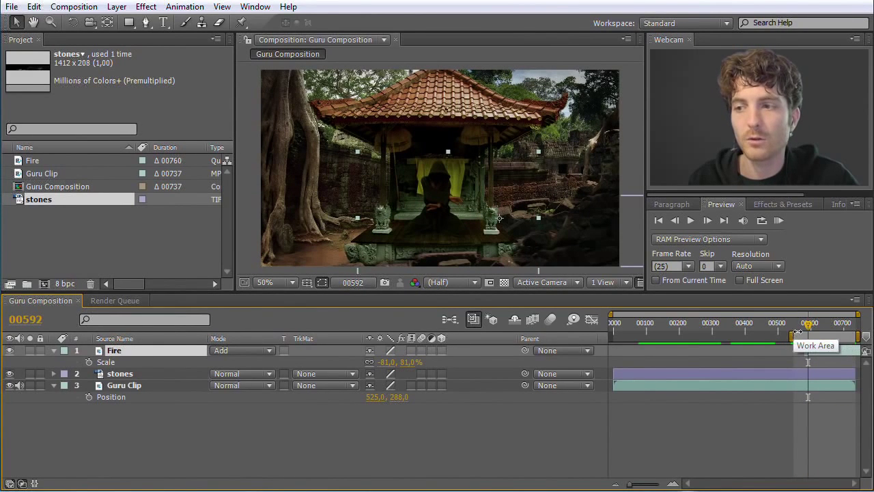
drag(794, 335, 612, 335)
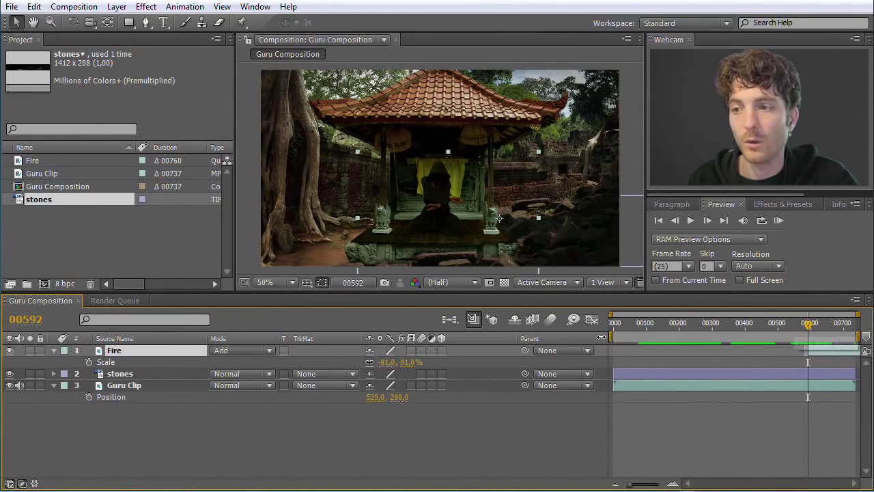
click(135, 299)
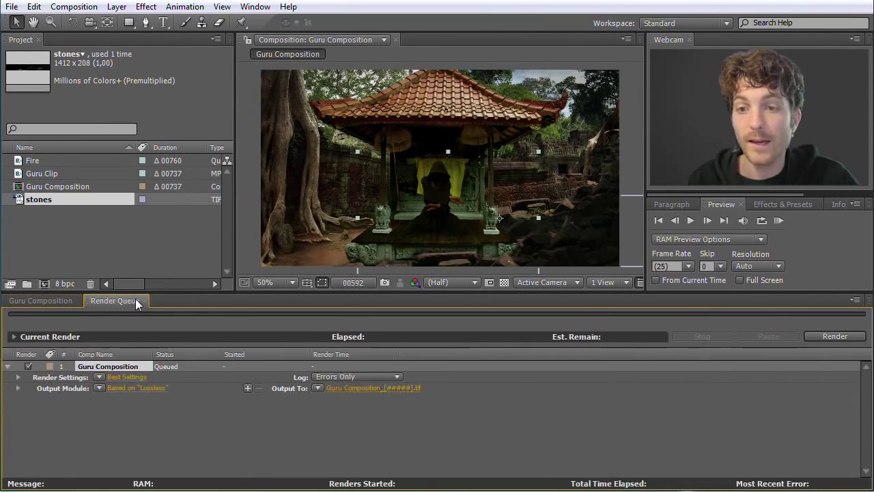
Review the queued item's Best Settings render settings and cancel without changes
click(125, 378)
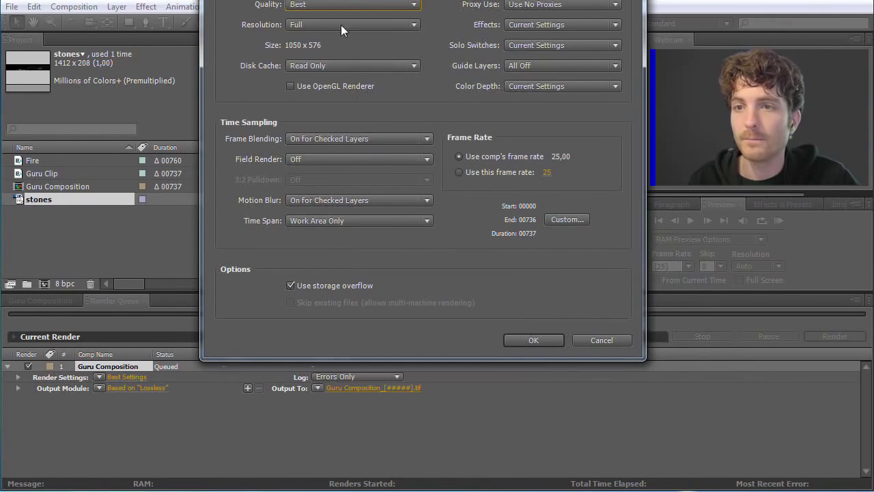
drag(342, 0, 341, 33)
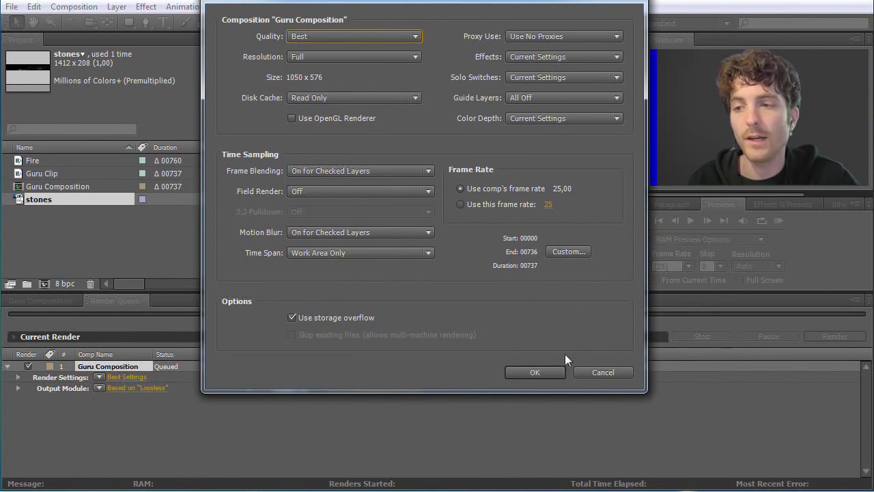
click(603, 373)
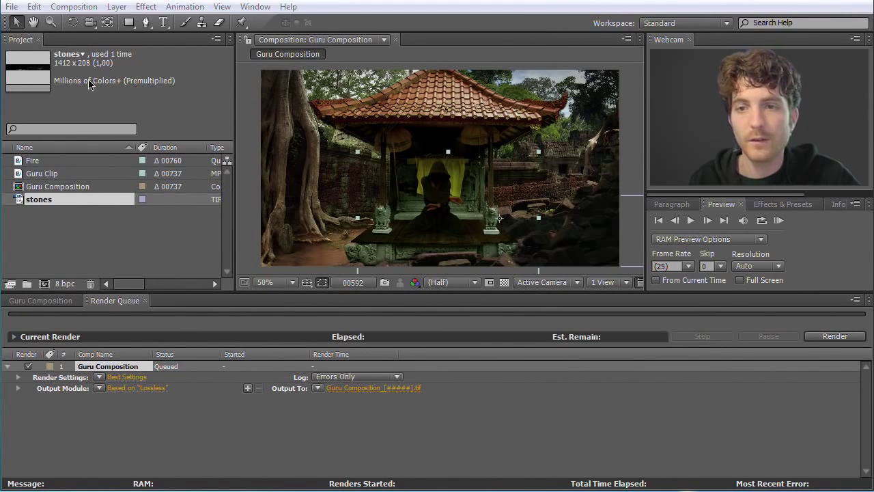
click(11, 7)
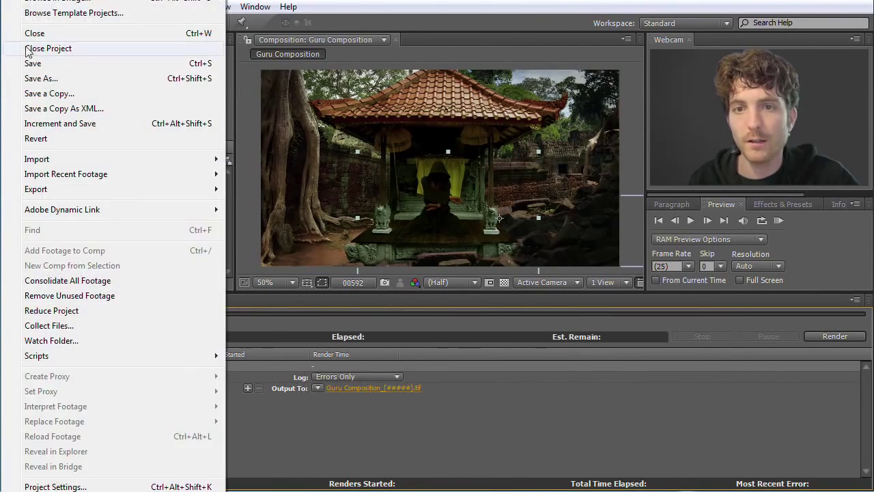
Save the project and narrow the Media Encoder window to sit beside the composition
click(31, 63)
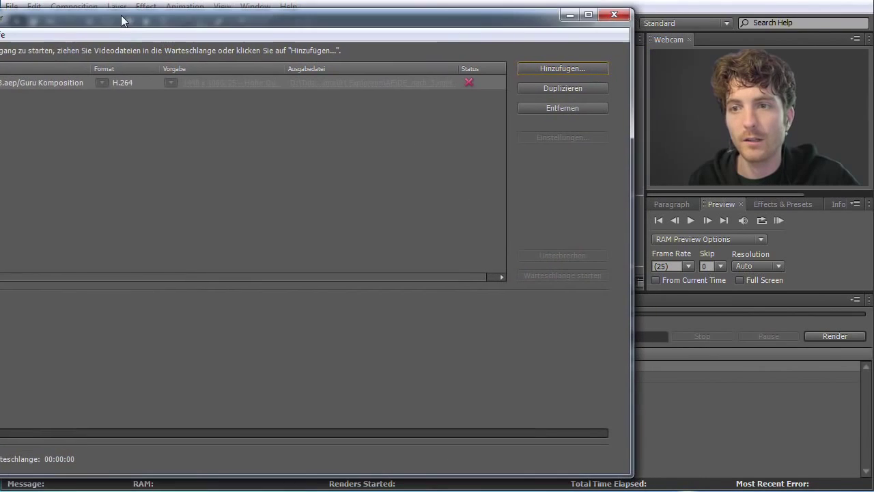
drag(631, 210, 276, 215)
drag(111, 24, 217, 22)
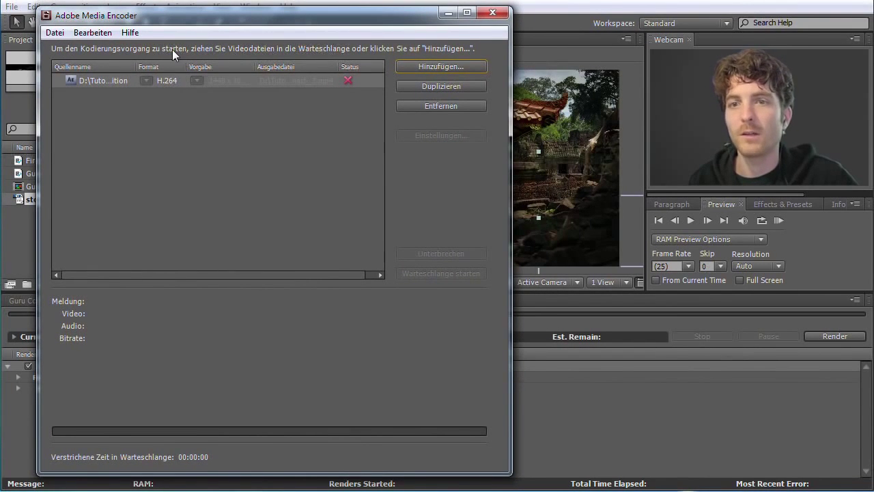
click(54, 33)
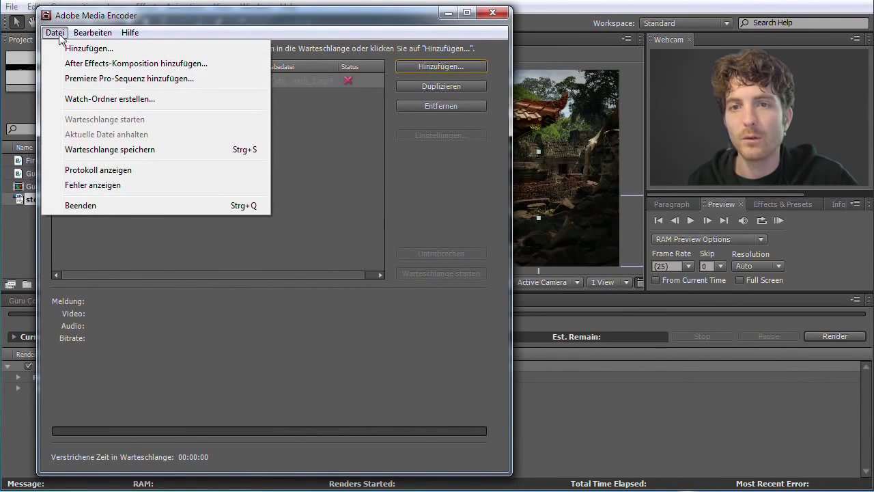
Import Guru Composition from EN_nach_2.aep into the Media Encoder queue
click(153, 64)
drag(323, 23, 191, 66)
drag(274, 203, 278, 235)
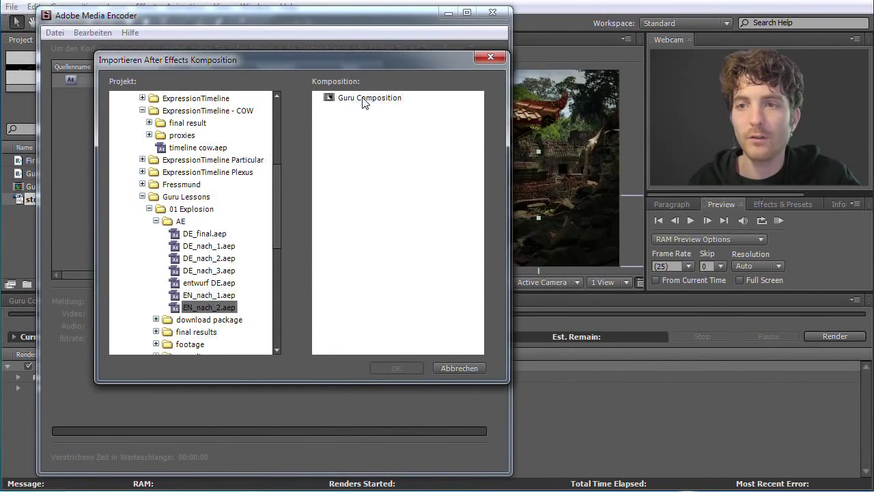
click(362, 100)
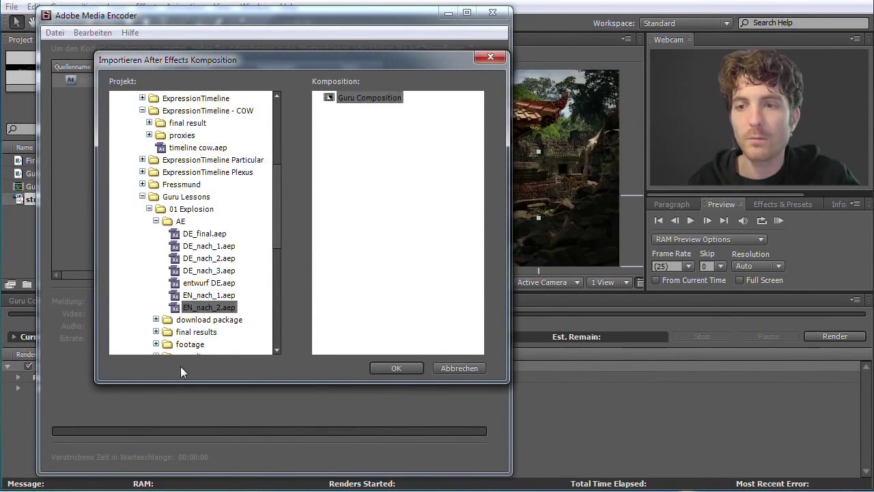
click(405, 366)
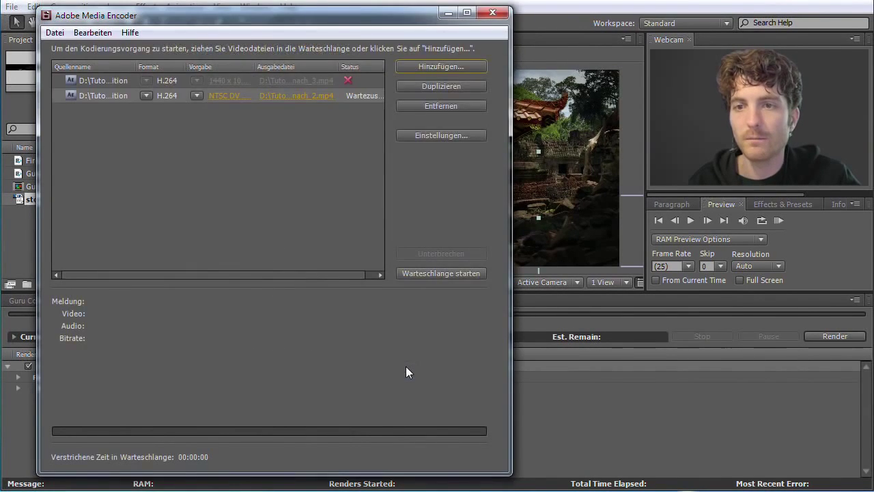
Give the new queue item the YouTube Widescreen HD preset with H.264 format
click(197, 94)
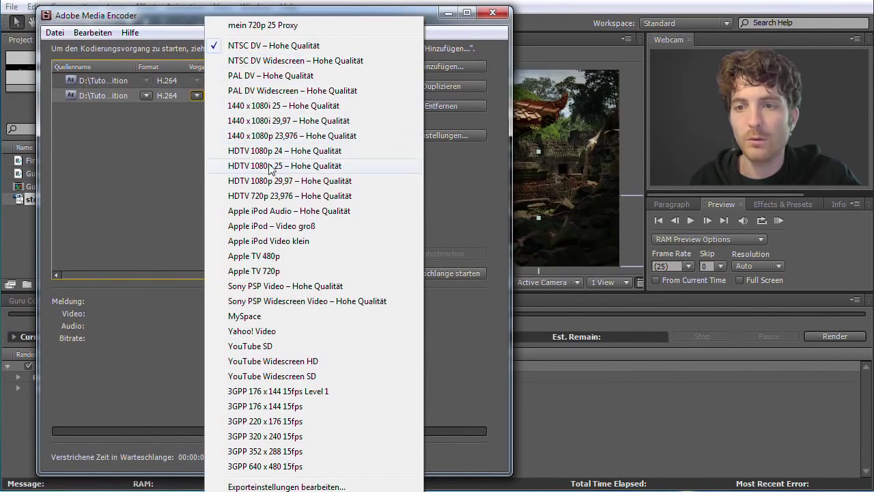
click(285, 366)
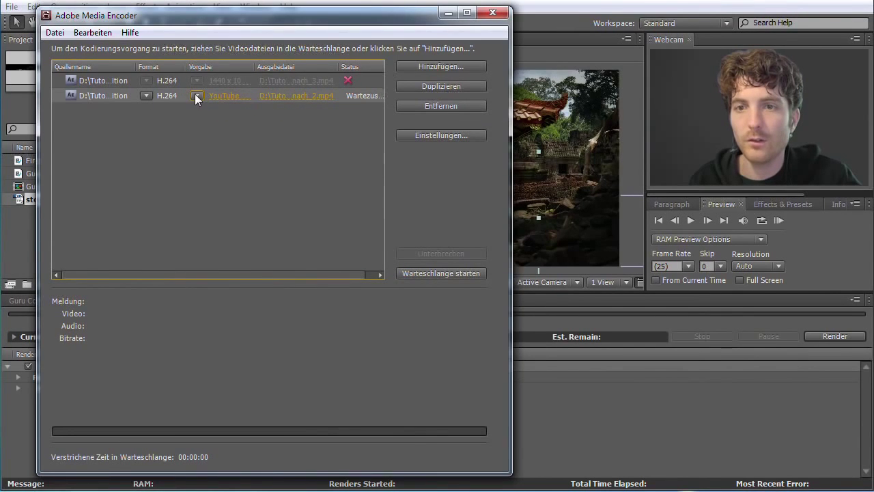
click(146, 95)
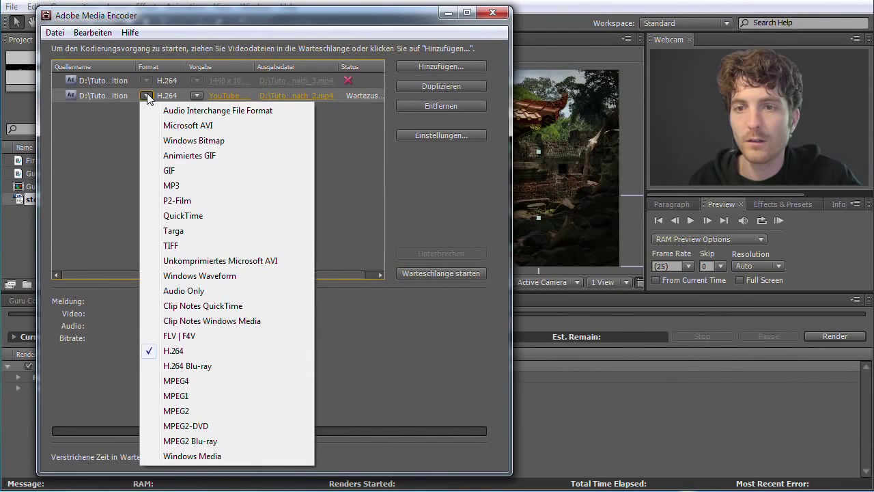
click(185, 351)
click(196, 96)
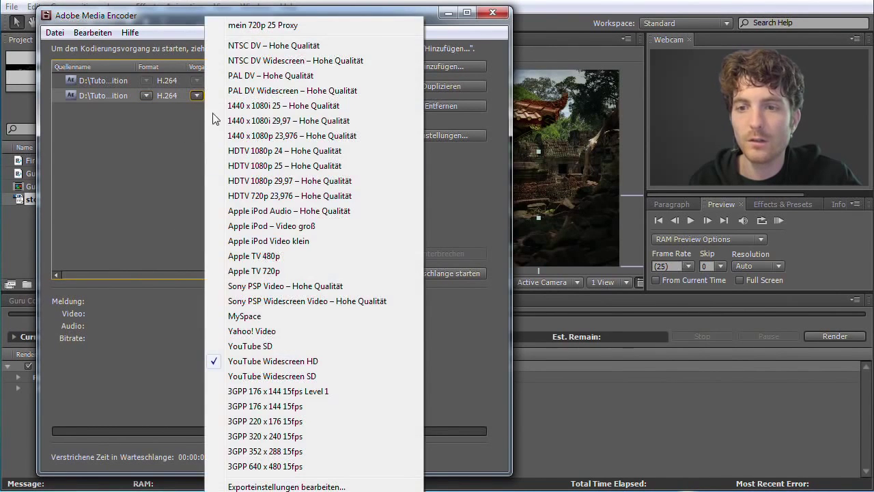
click(263, 362)
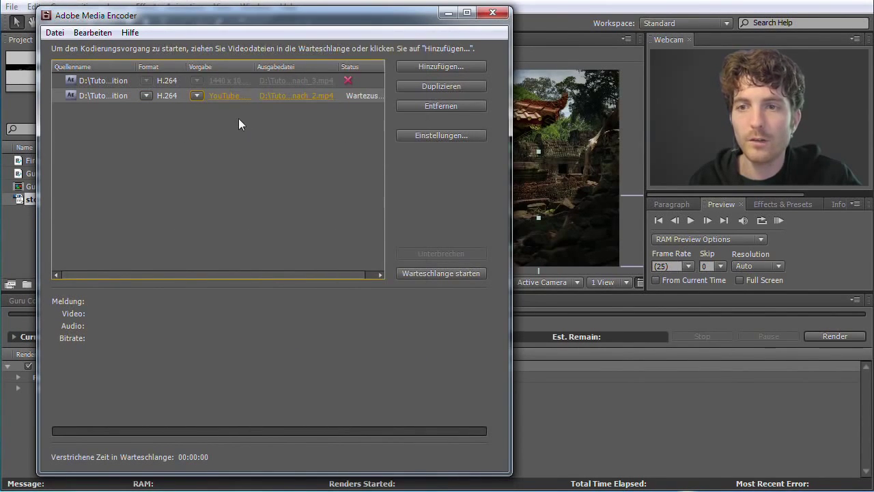
Rename the output file from EN_nach_2.mp4 to guru_final_video.mp4 and save it
click(302, 96)
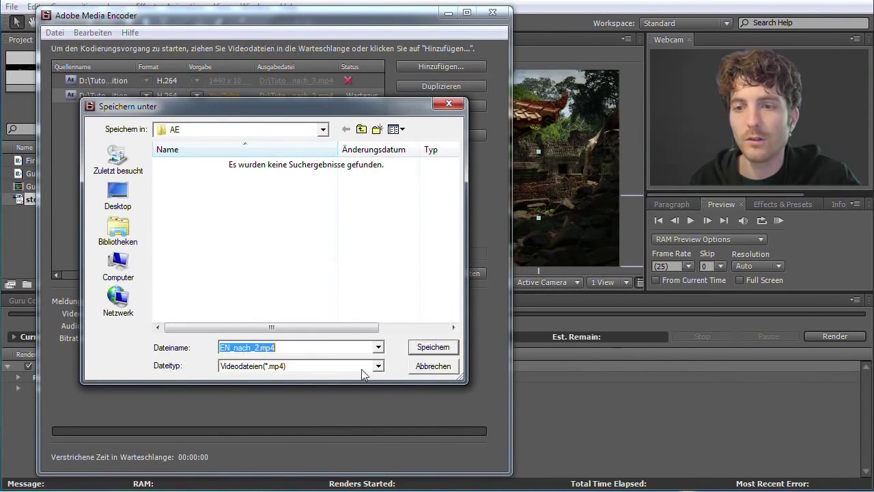
click(251, 347)
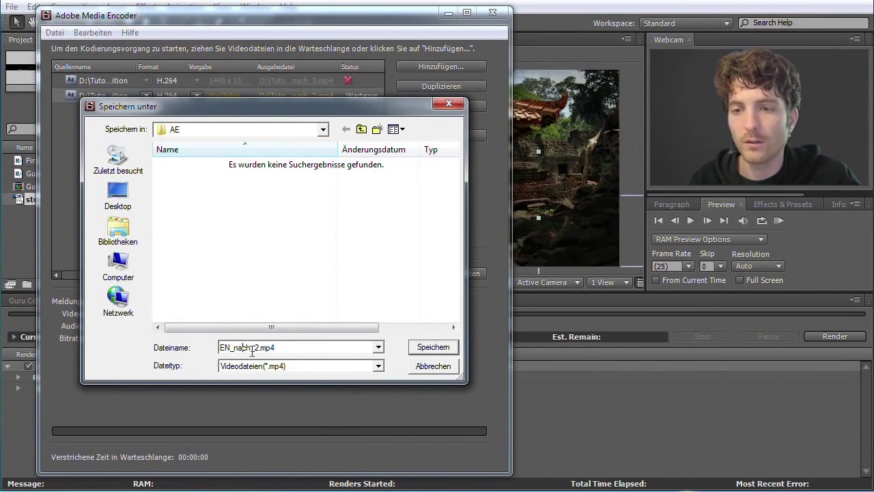
drag(256, 347, 156, 347)
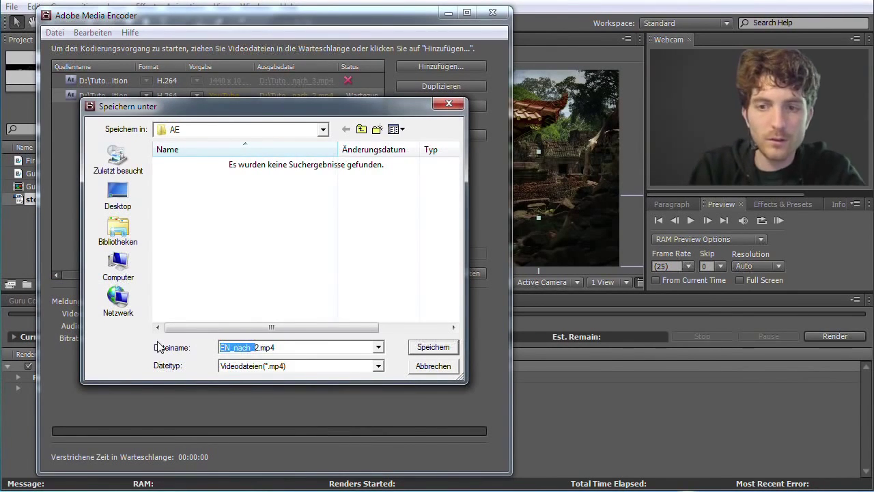
key(BackSpace)
text(guru)
key(Delete)
text(_final_video)
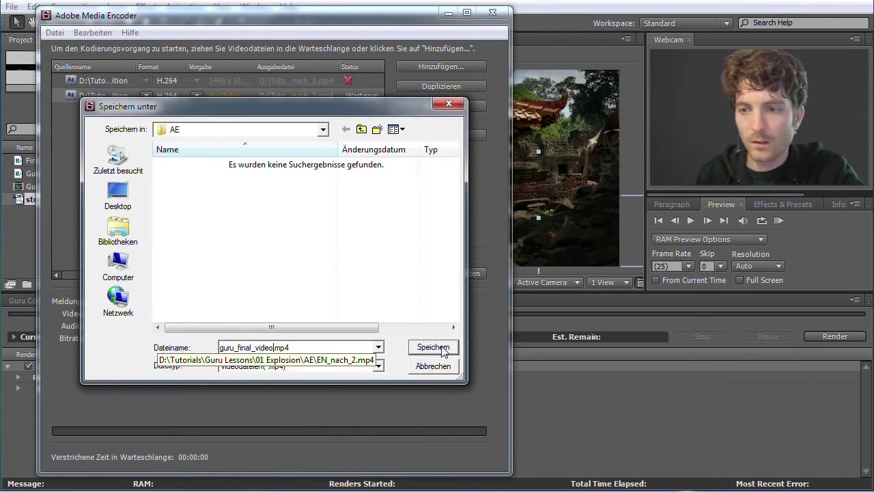
click(441, 347)
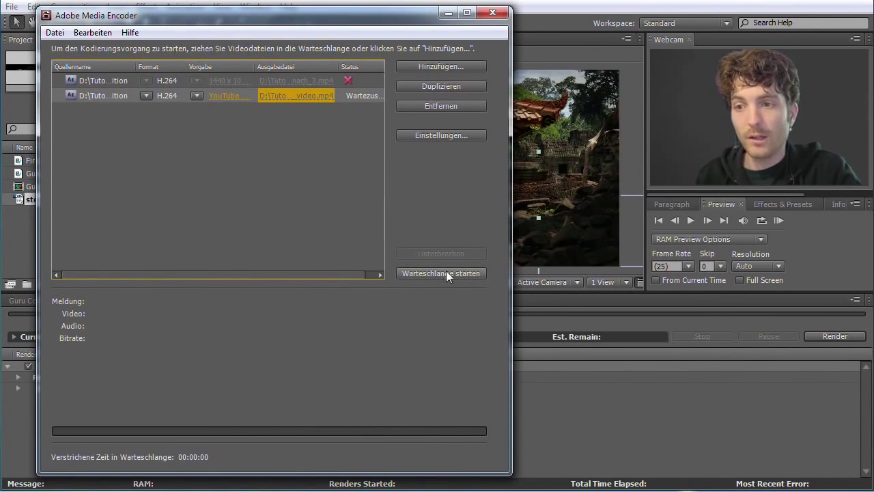